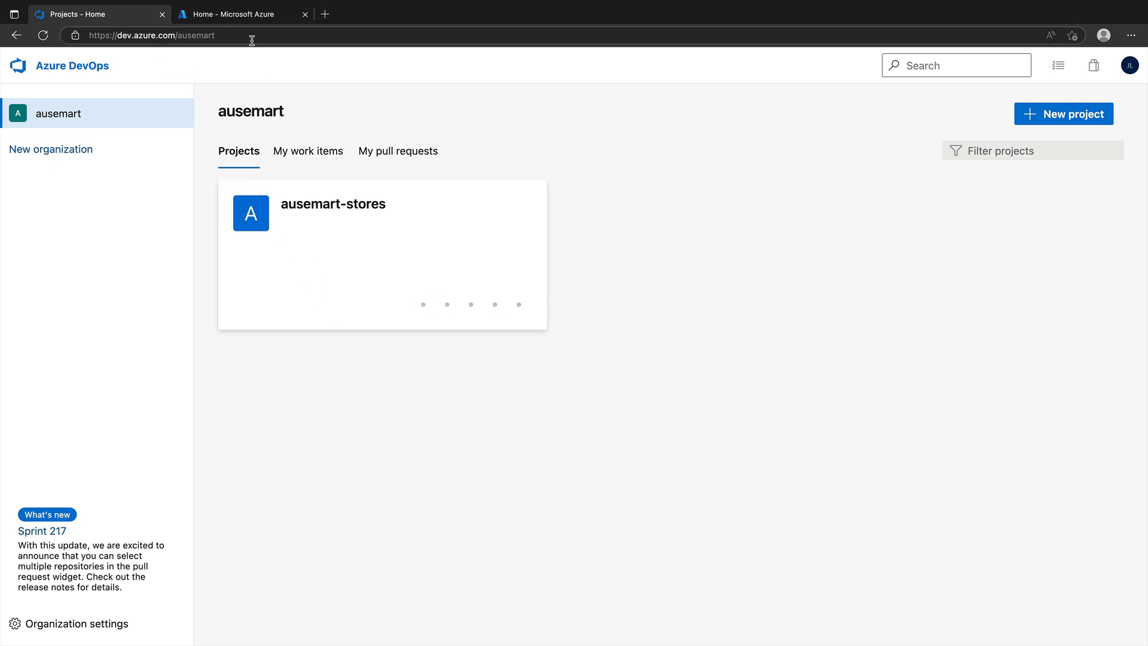
Open the ausemart-stores project's pipelines and start a new pipeline with the classic editor instead of YAML
click(233, 14)
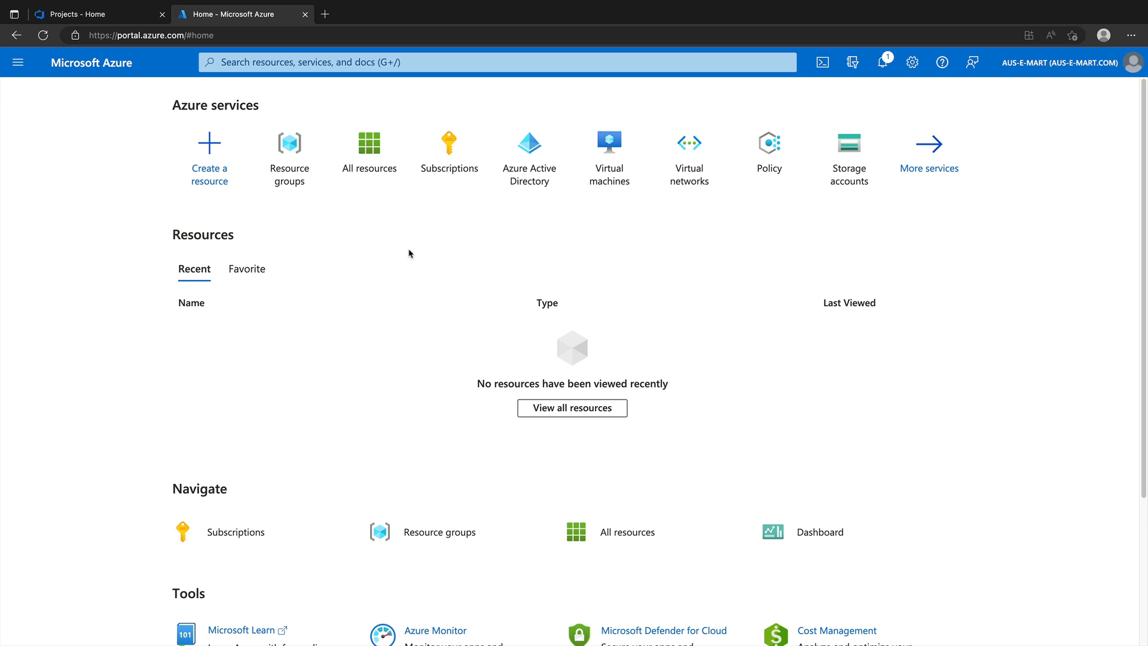
click(144, 18)
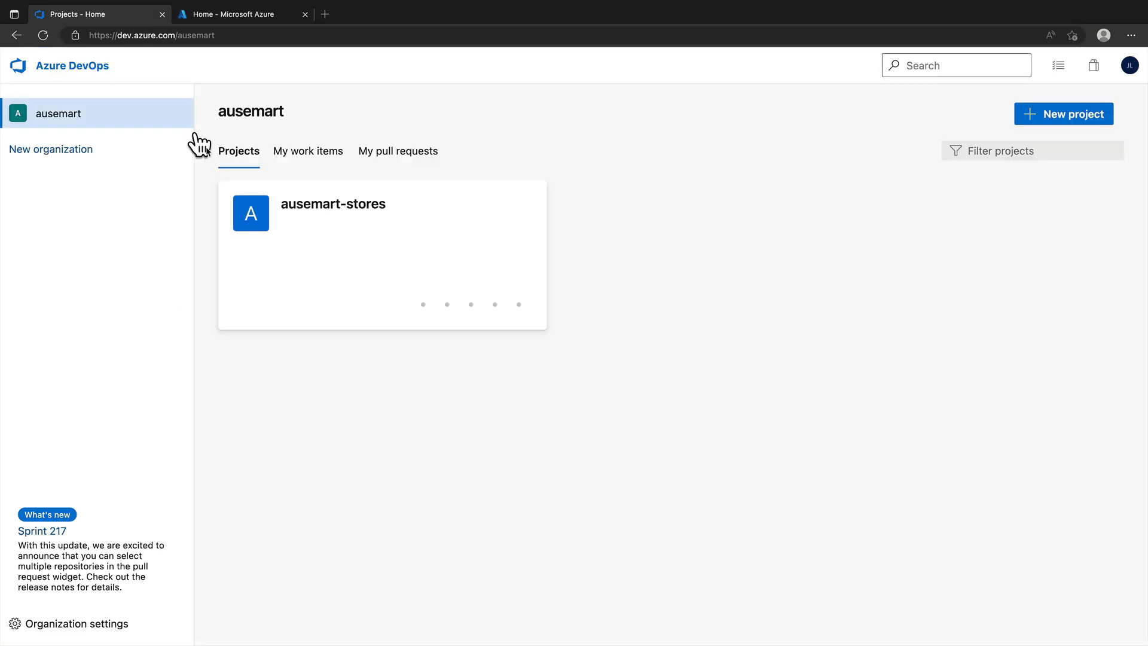
click(366, 248)
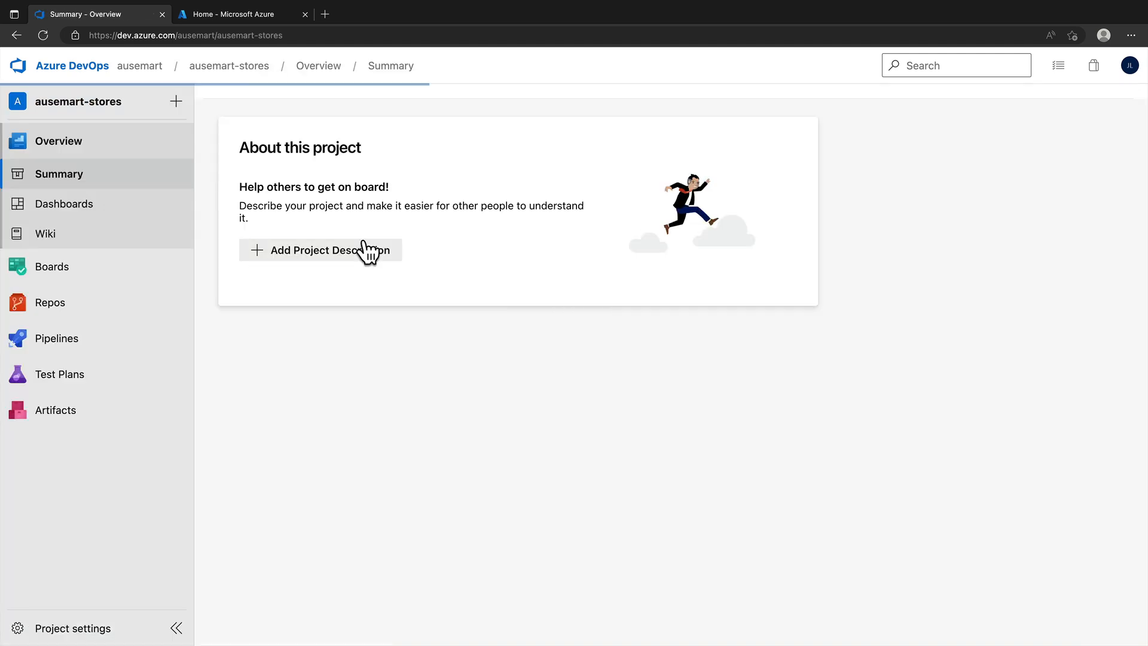
click(97, 341)
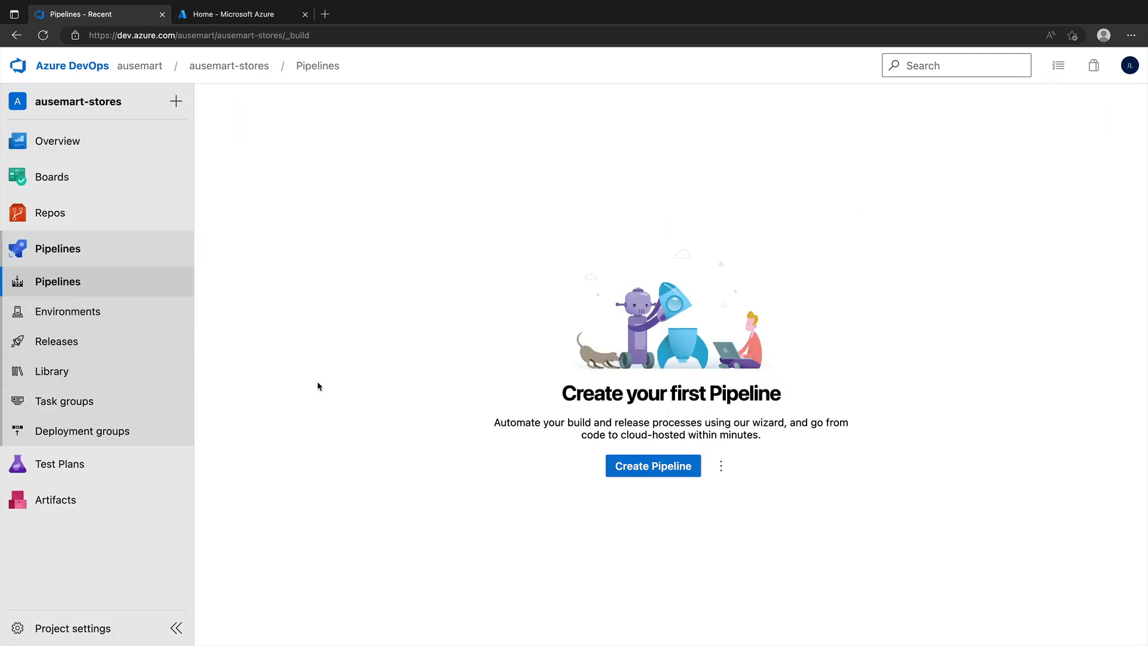
click(658, 472)
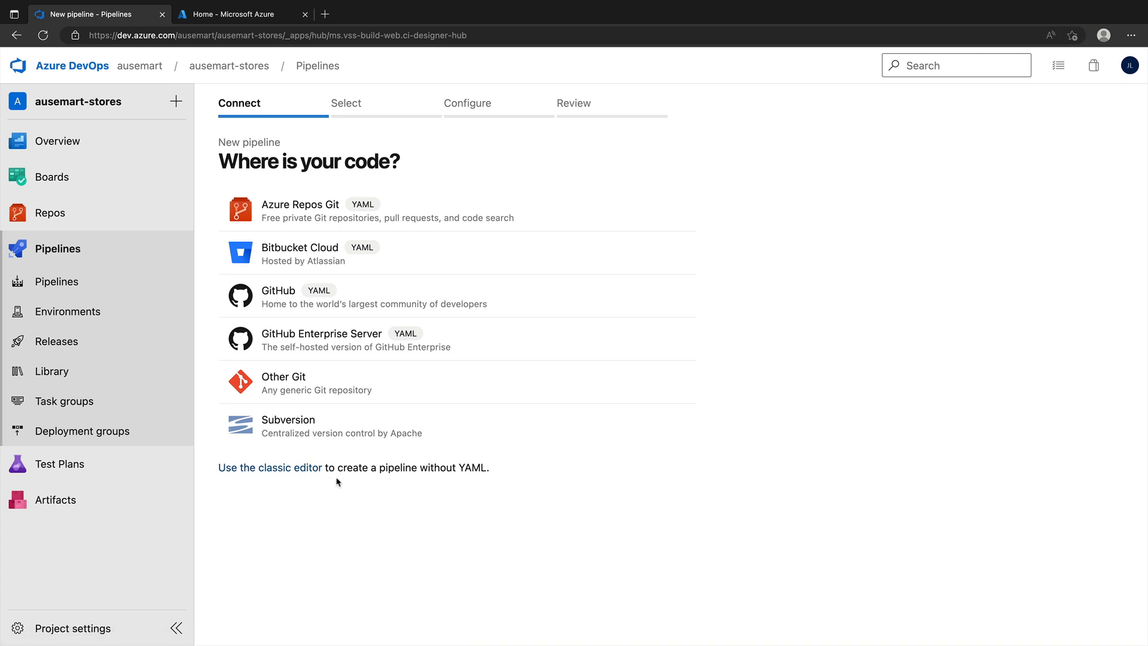
double_click(475, 465)
click(295, 472)
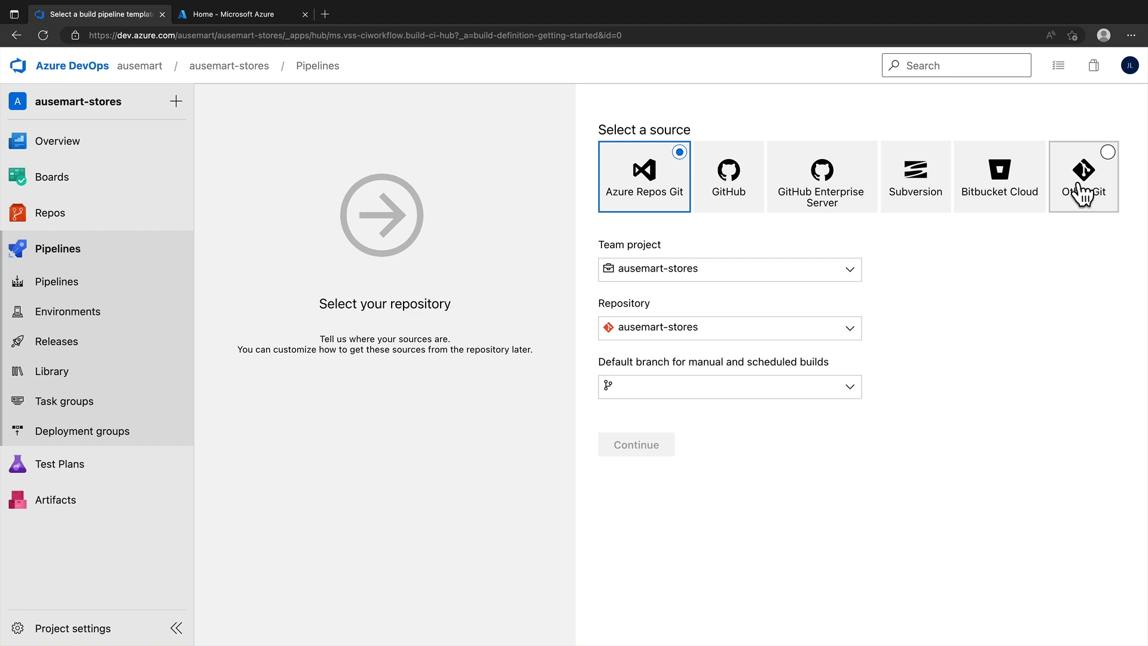
click(1084, 203)
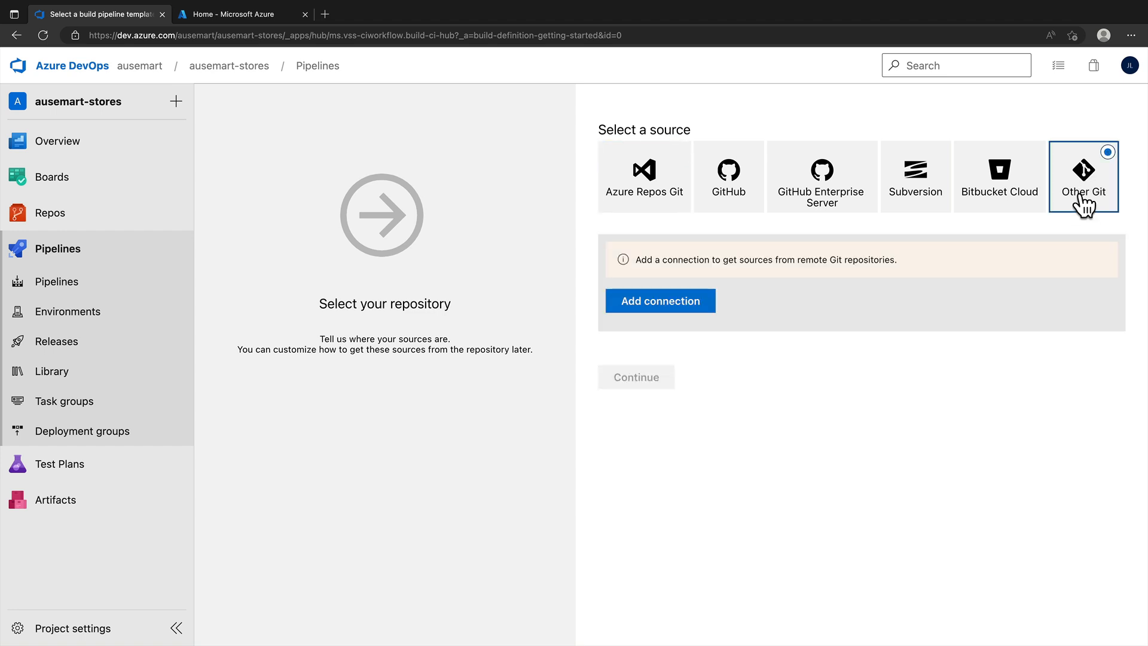
click(723, 202)
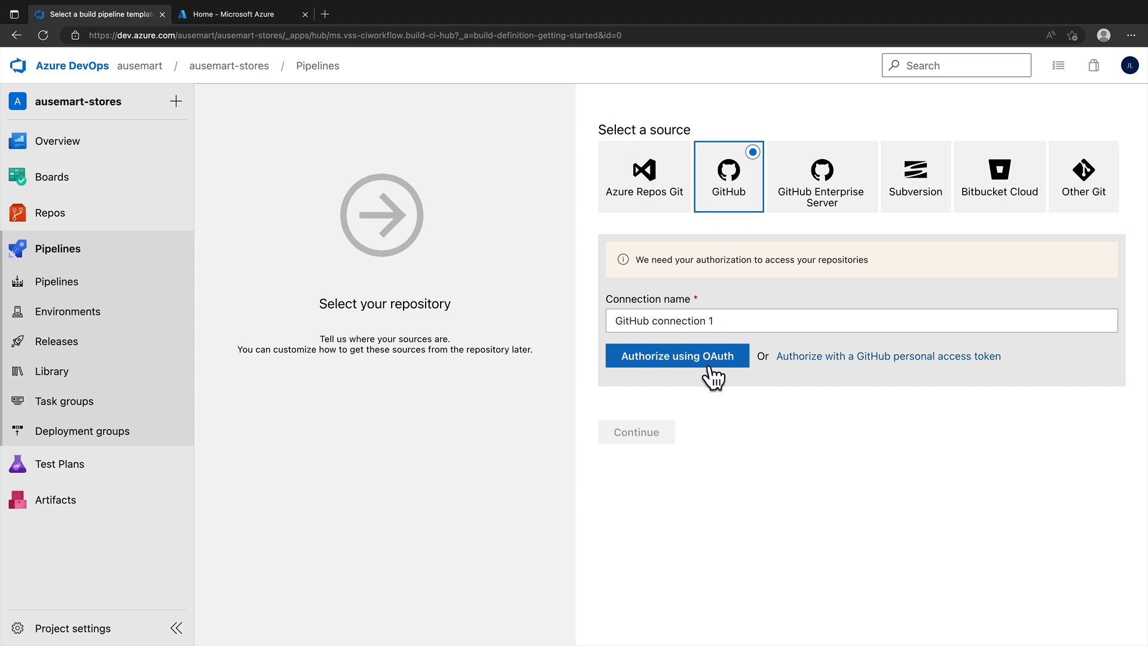
click(666, 194)
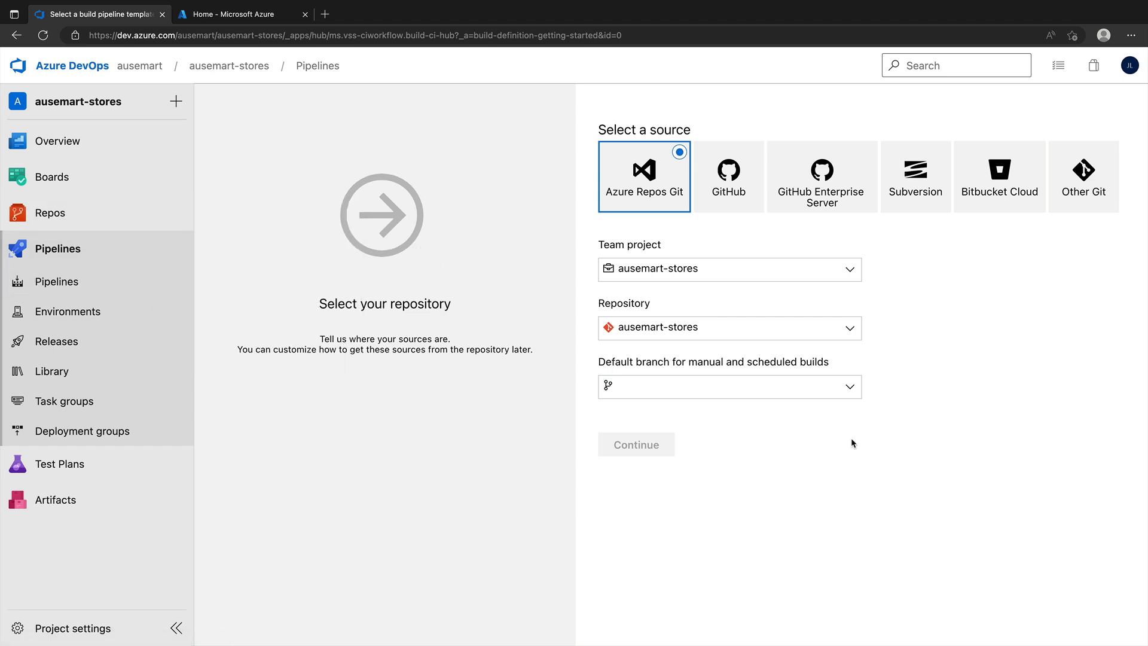
Choose Other Git as the pipeline source and open a new generic Git service connection
click(1091, 182)
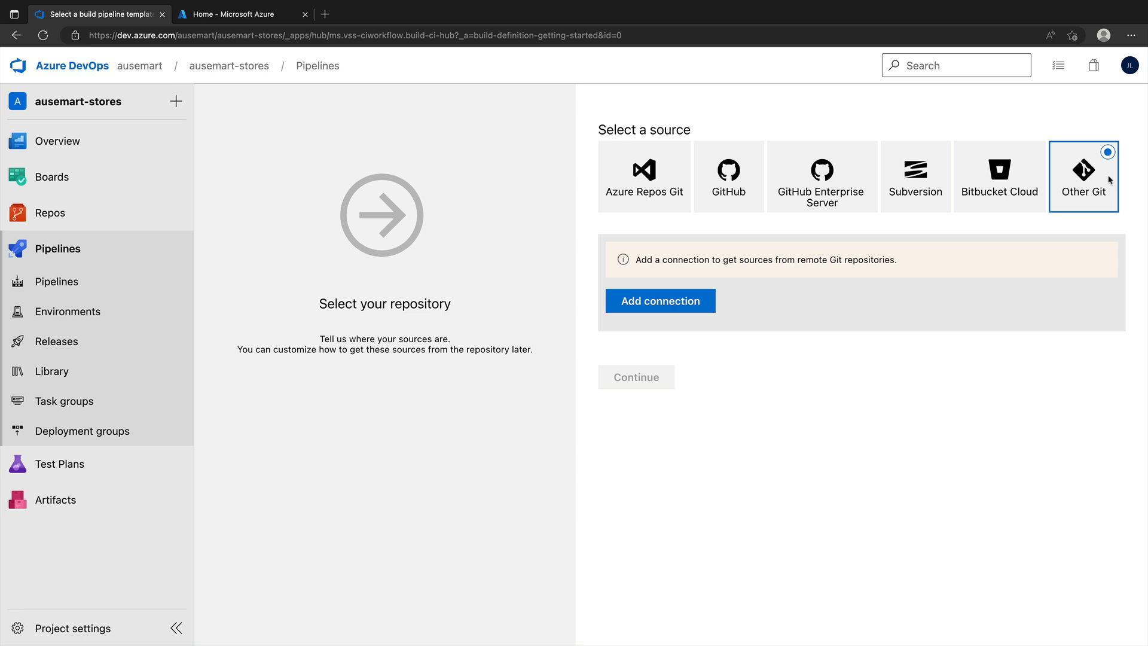
click(681, 304)
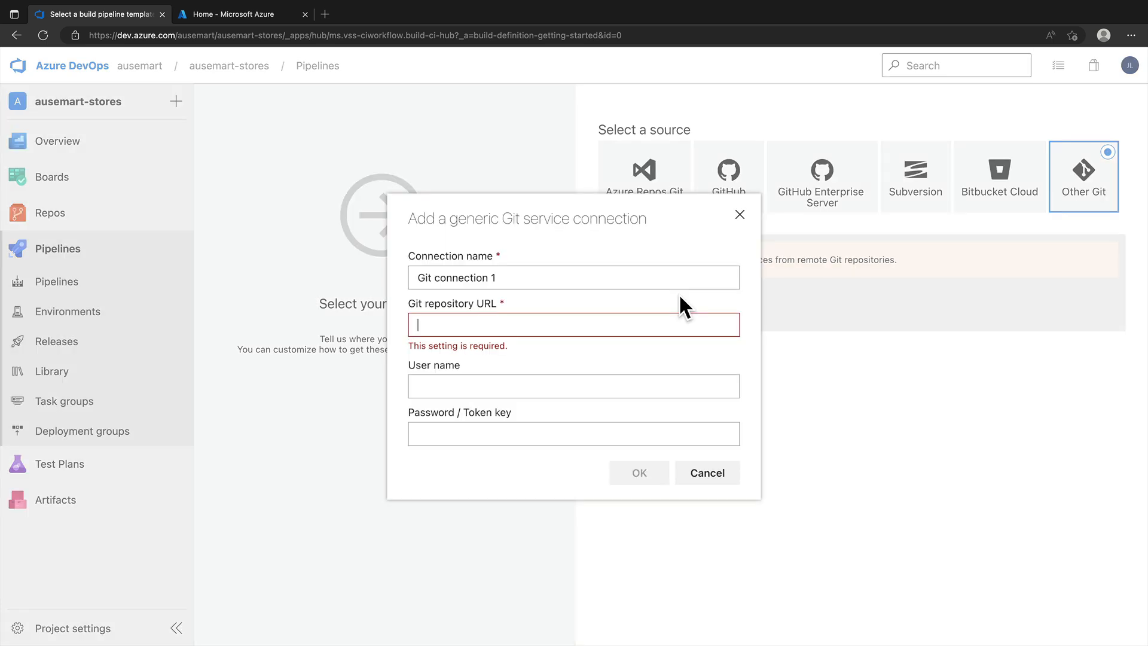
Go to github.com in a separate browser tab, open the my-webstore repository and copy its HTTPS clone URL
click(324, 13)
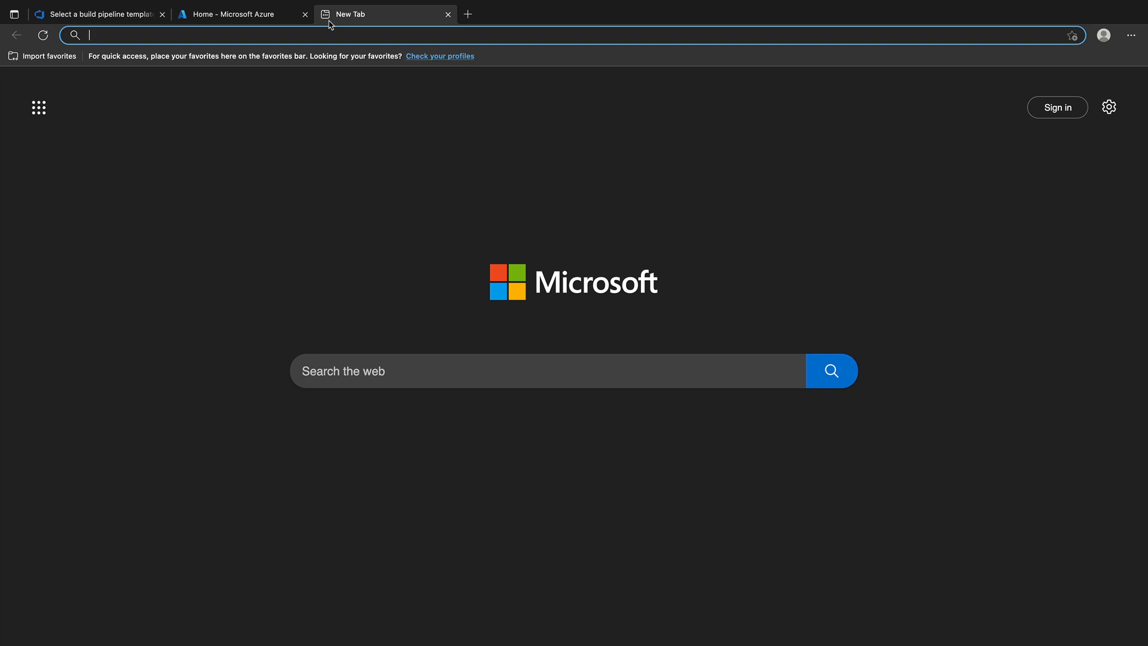
text(github.com)
key(Return)
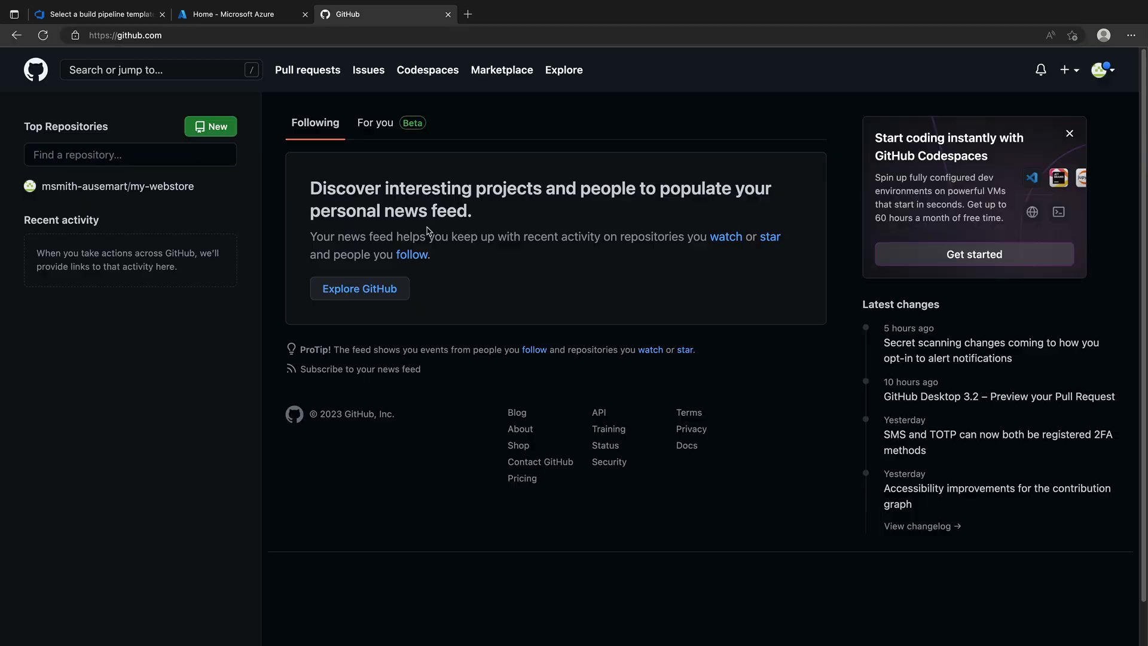
click(151, 187)
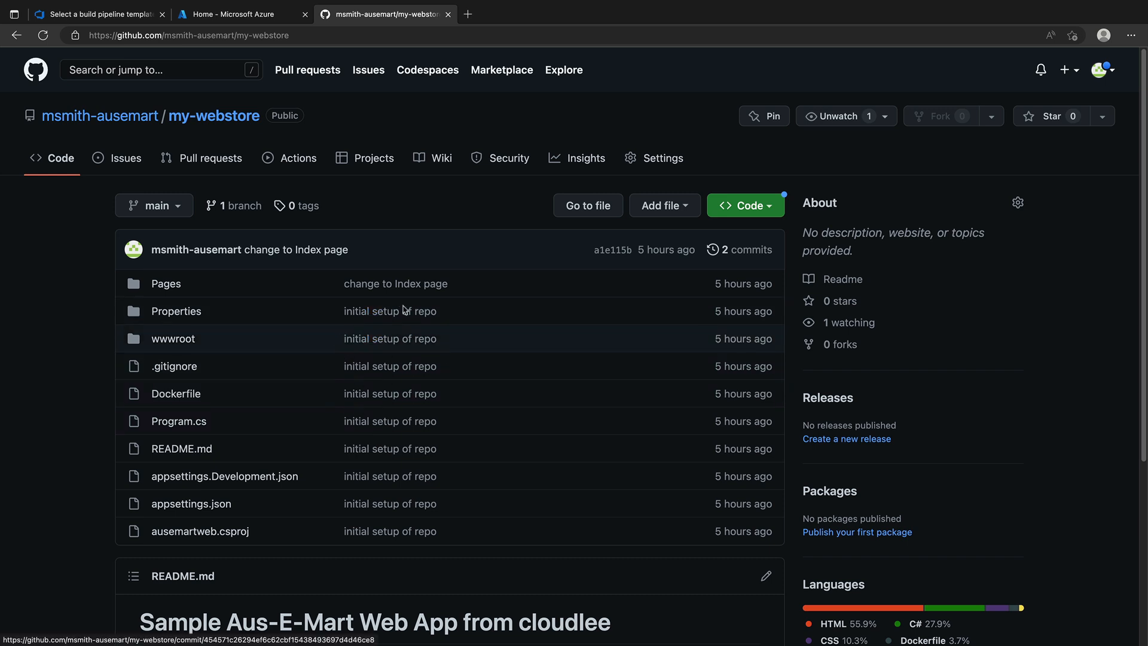
click(747, 214)
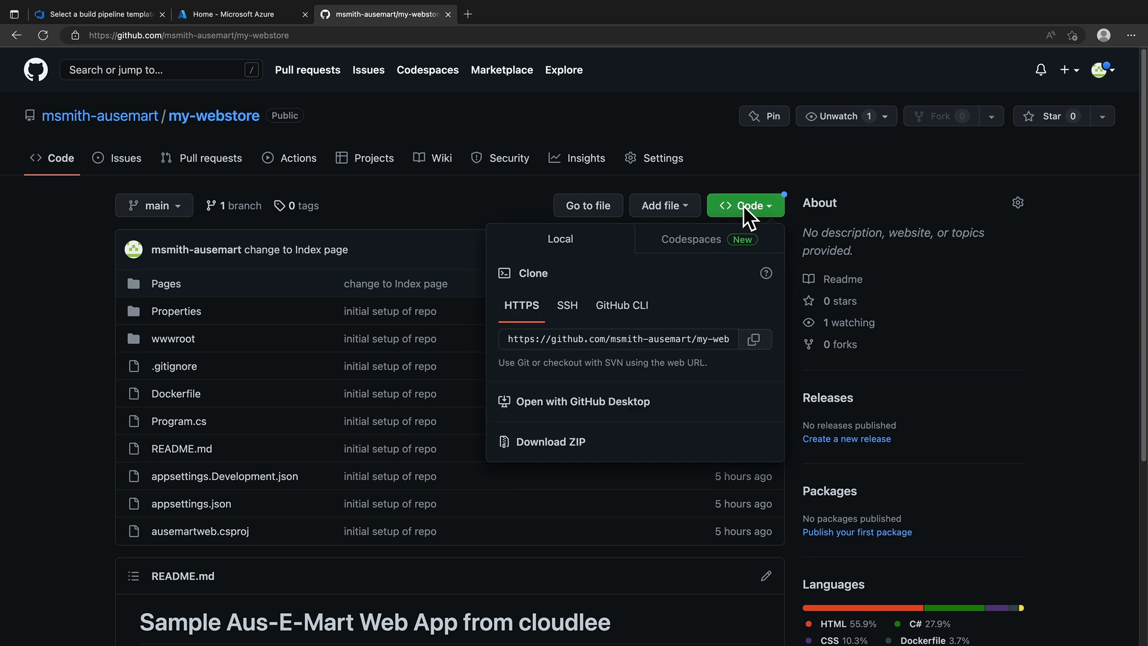
click(752, 344)
Back in Azure DevOps, paste the clone URL as the Git repository URL and create the connection without credentials
click(130, 17)
click(430, 324)
key(ctrl+v)
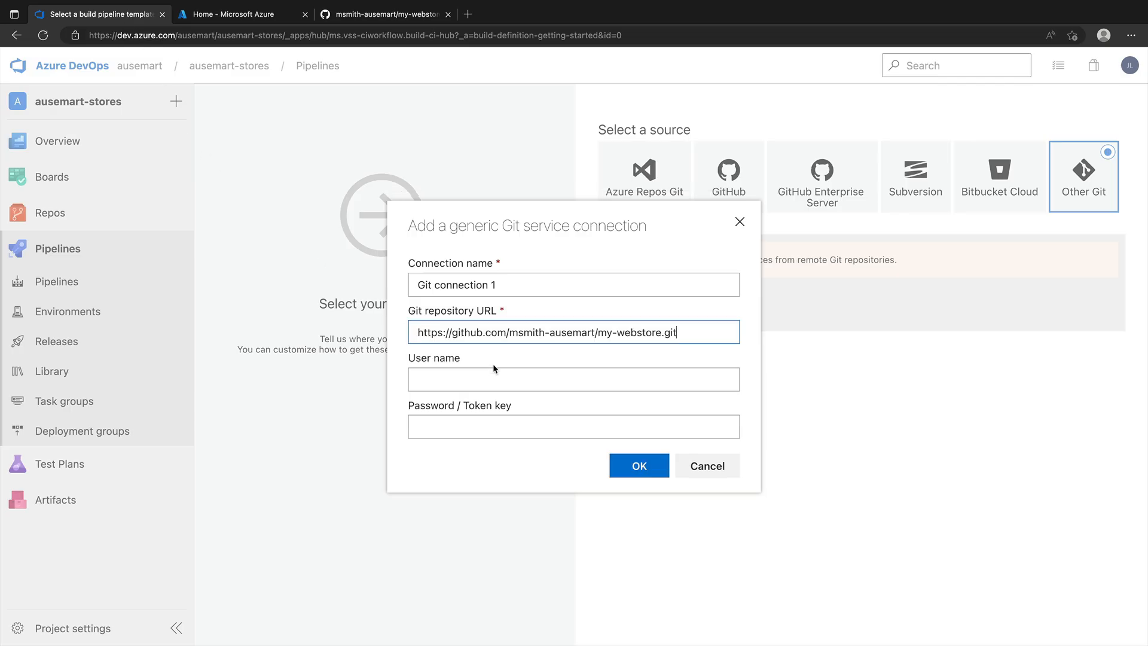
click(469, 378)
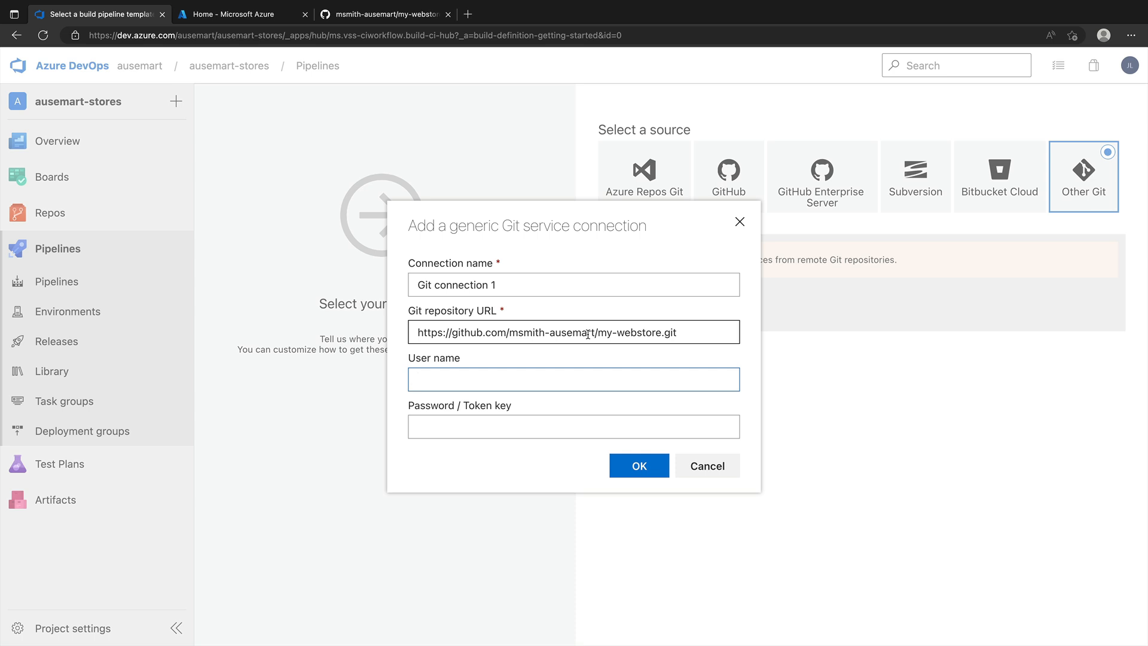
click(635, 467)
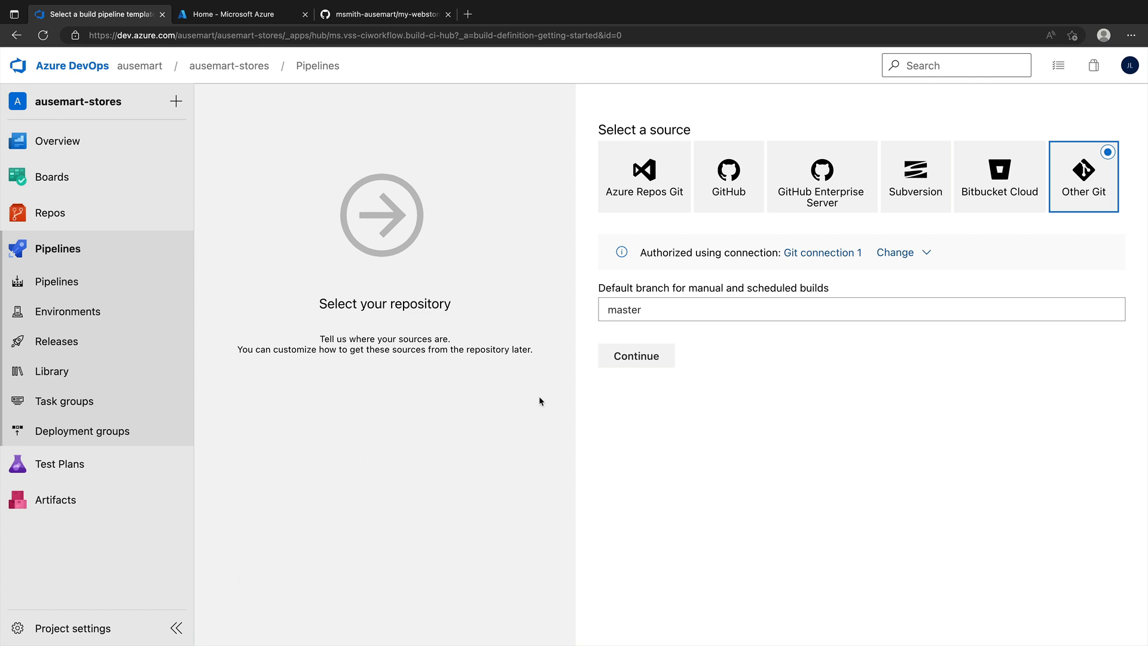
Set the default branch for manual and scheduled builds to main and continue to the template selection
click(690, 309)
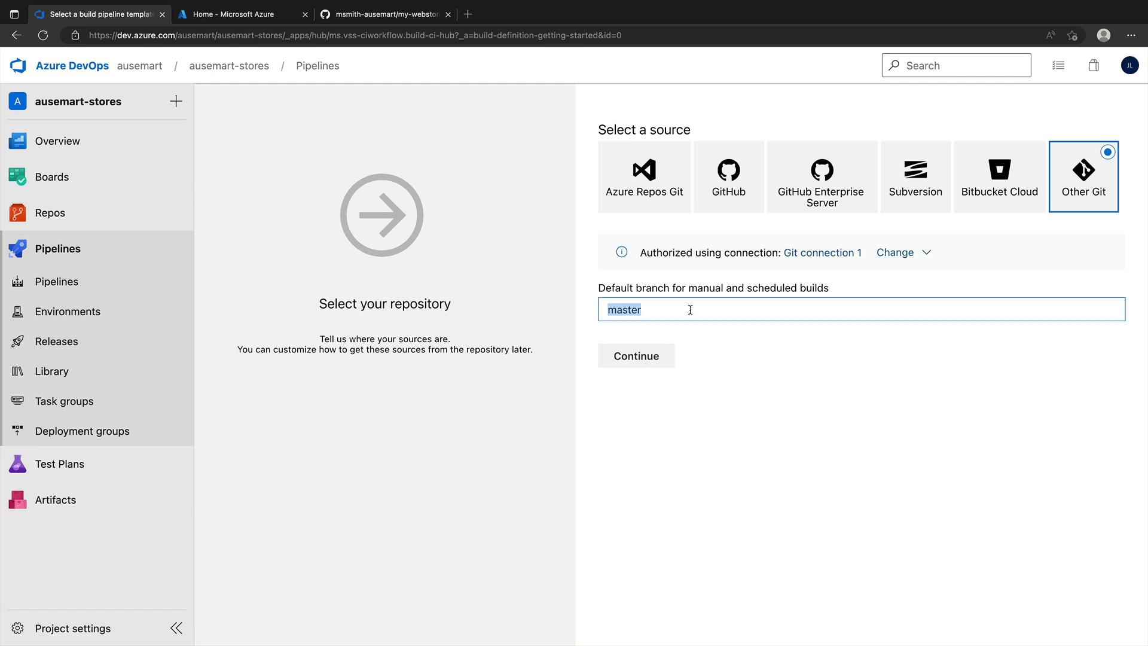
text(main)
click(656, 363)
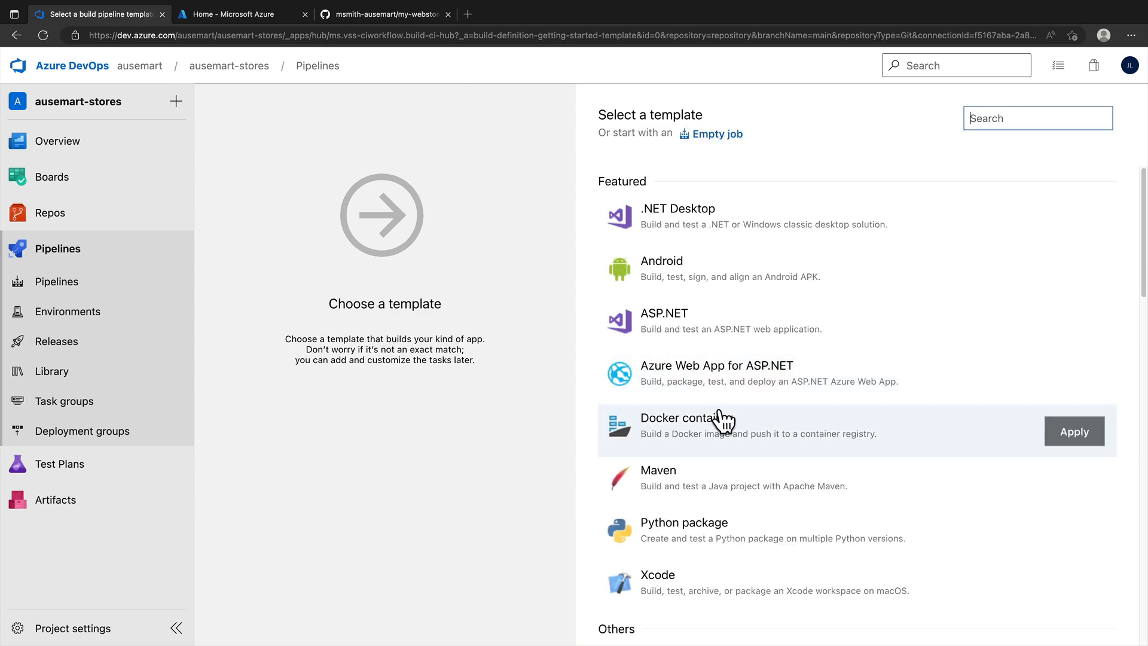
Search the templates for .net and apply the ASP.NET Core (.NET Framework) template
click(872, 177)
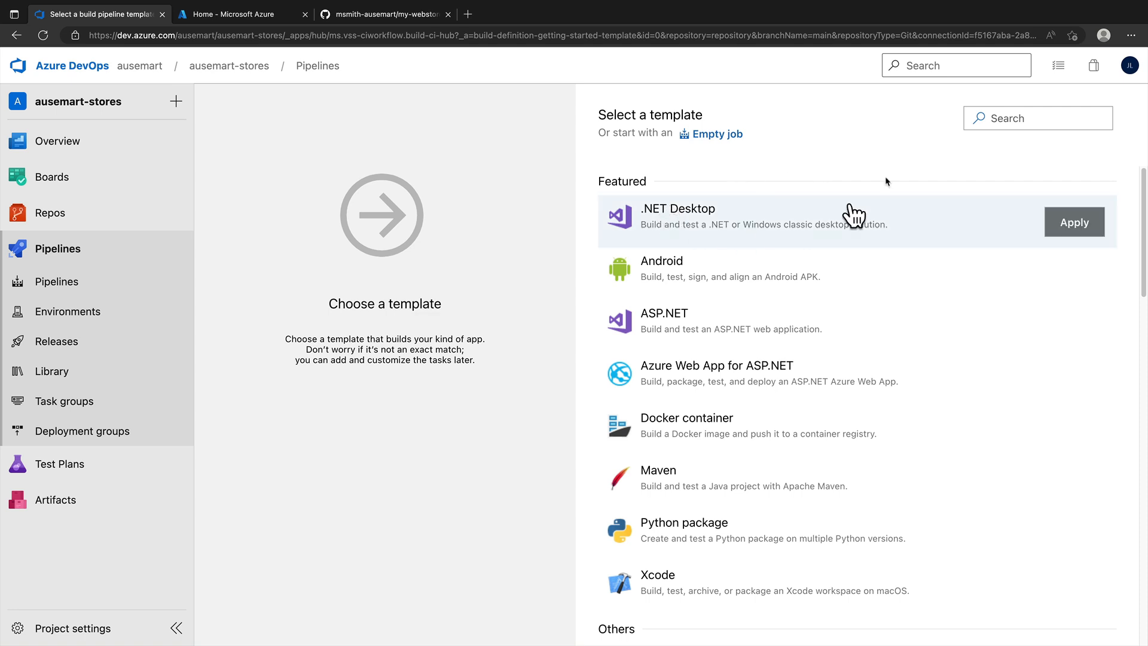
click(979, 118)
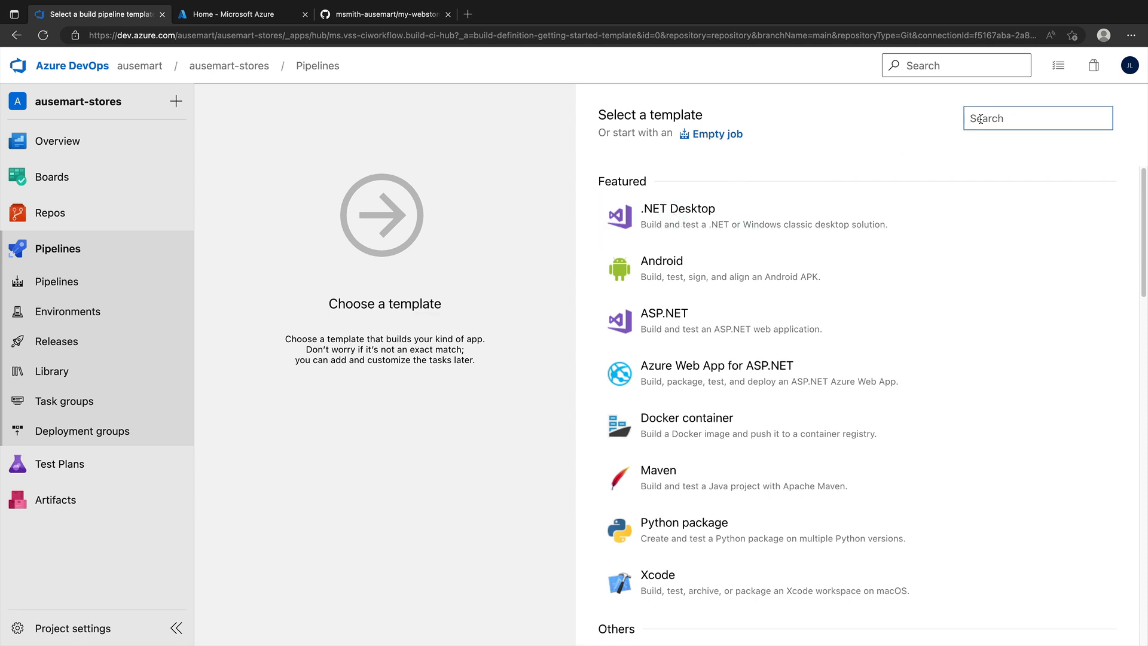
text(.net)
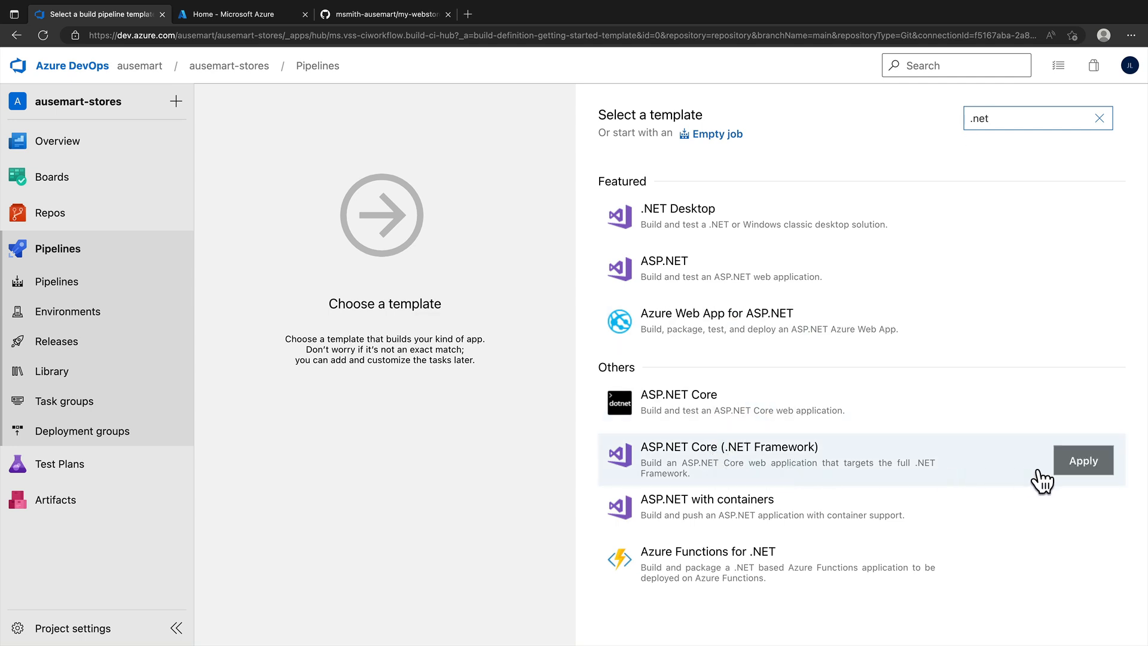
click(1083, 460)
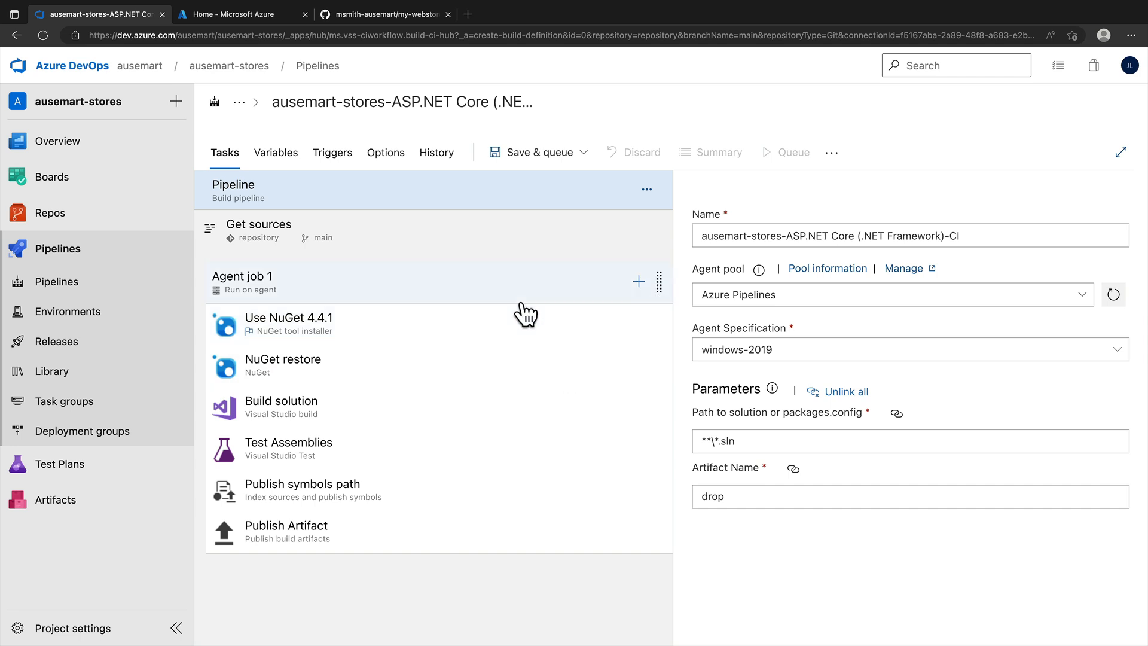
Name the pipeline Web Store Build and set its agent pool to the private Default pool
triple_click(762, 235)
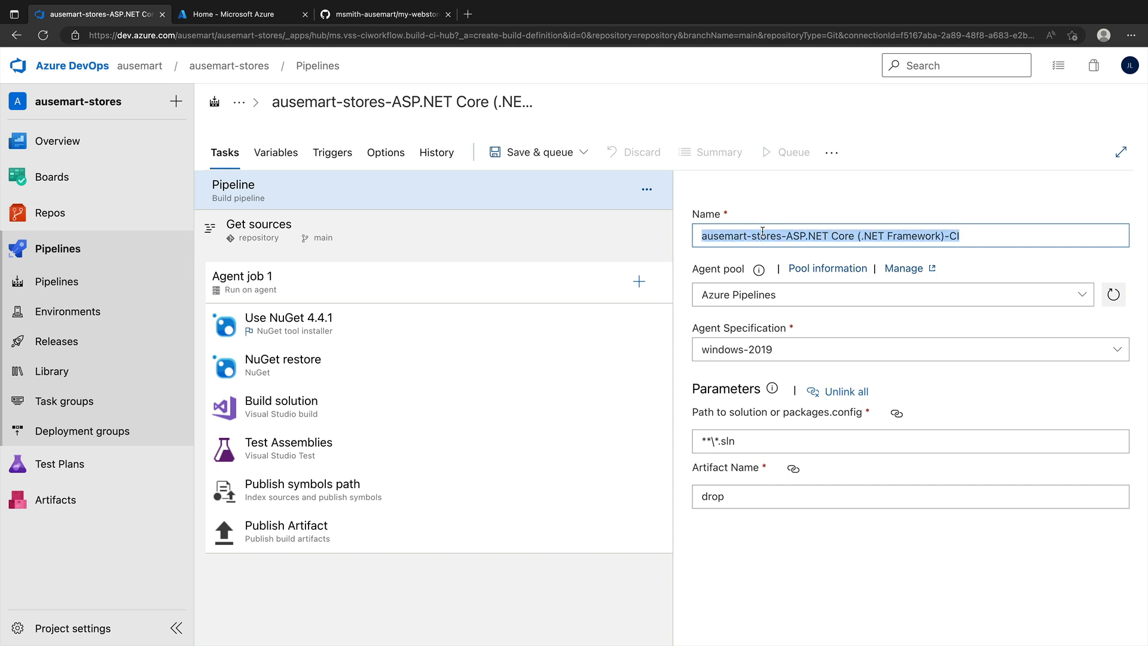
text(Web Store )
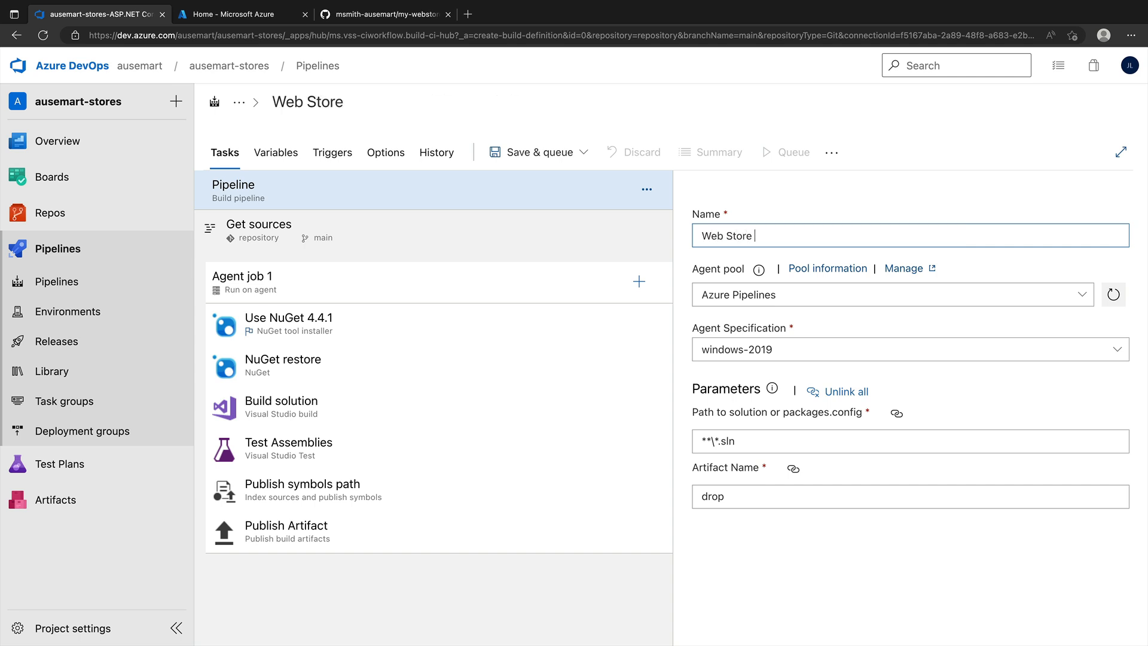
text(BUIld)
click(1083, 297)
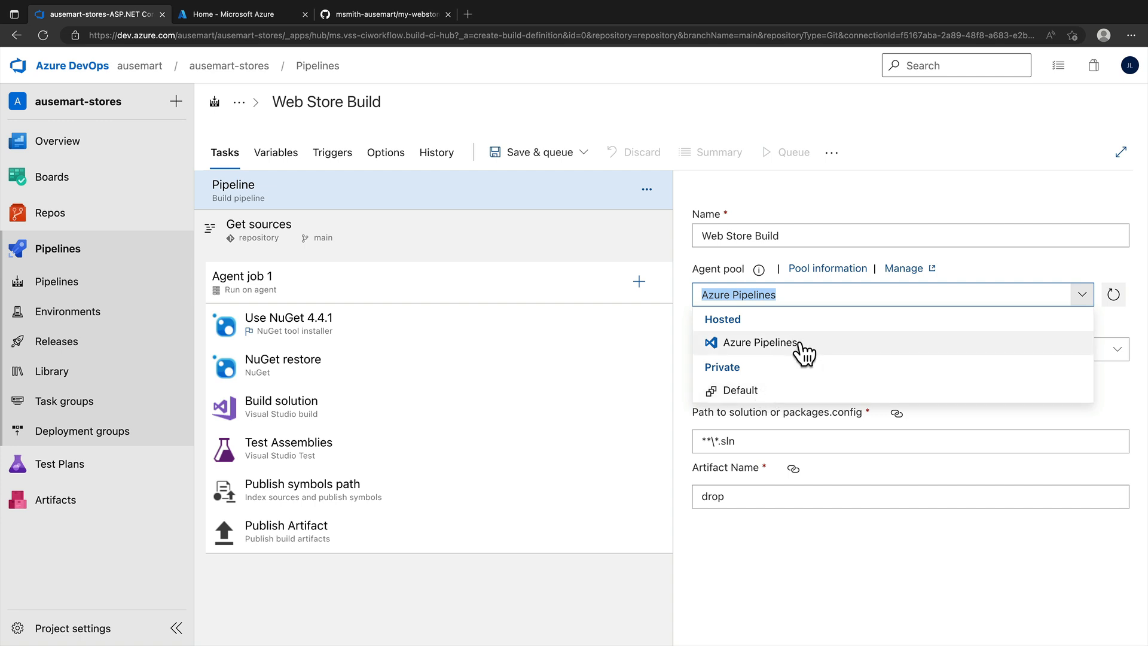
click(771, 390)
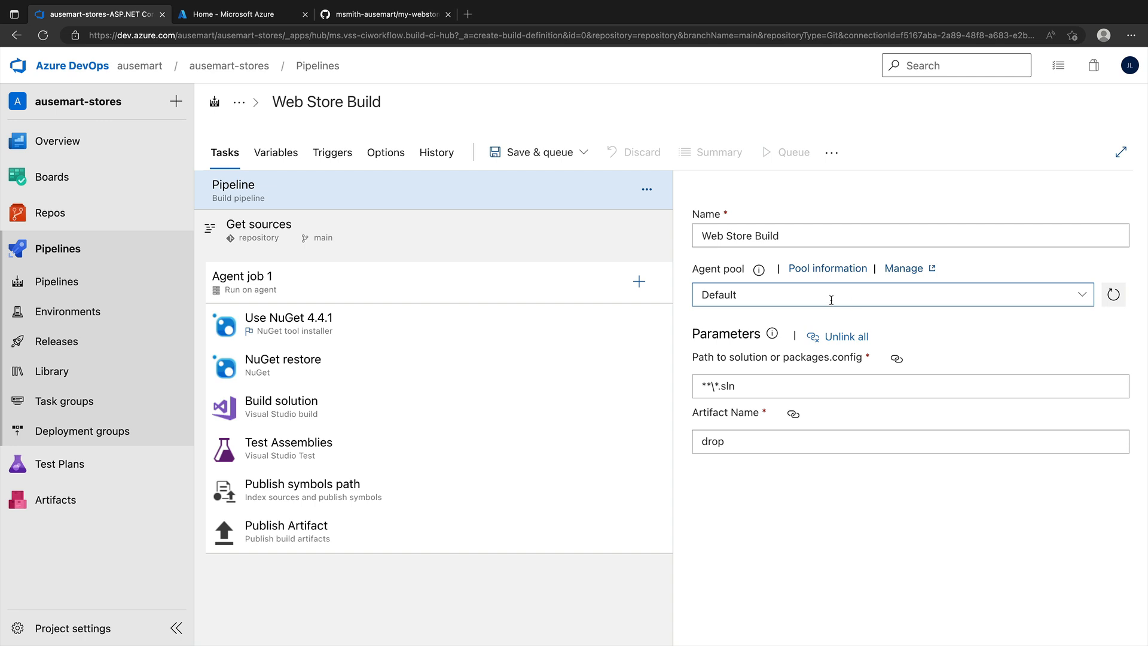
Check the project file type in the my-webstore repository on GitHub, and set the path to solution or packages.config to **\*.csproj
click(766, 386)
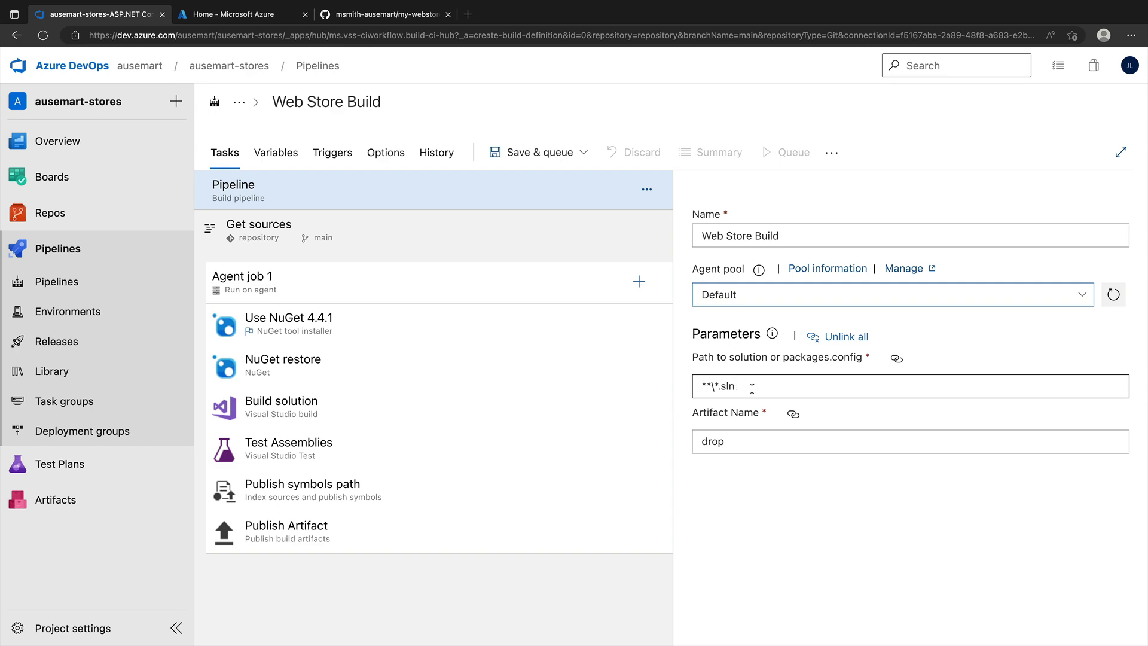
click(382, 14)
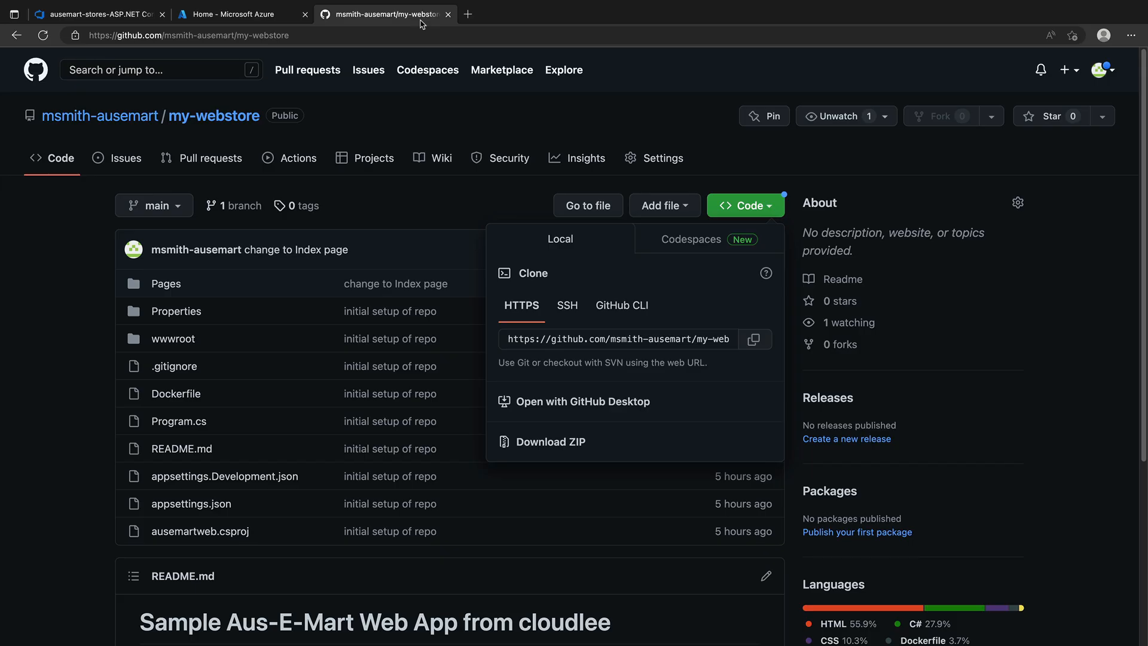
click(605, 533)
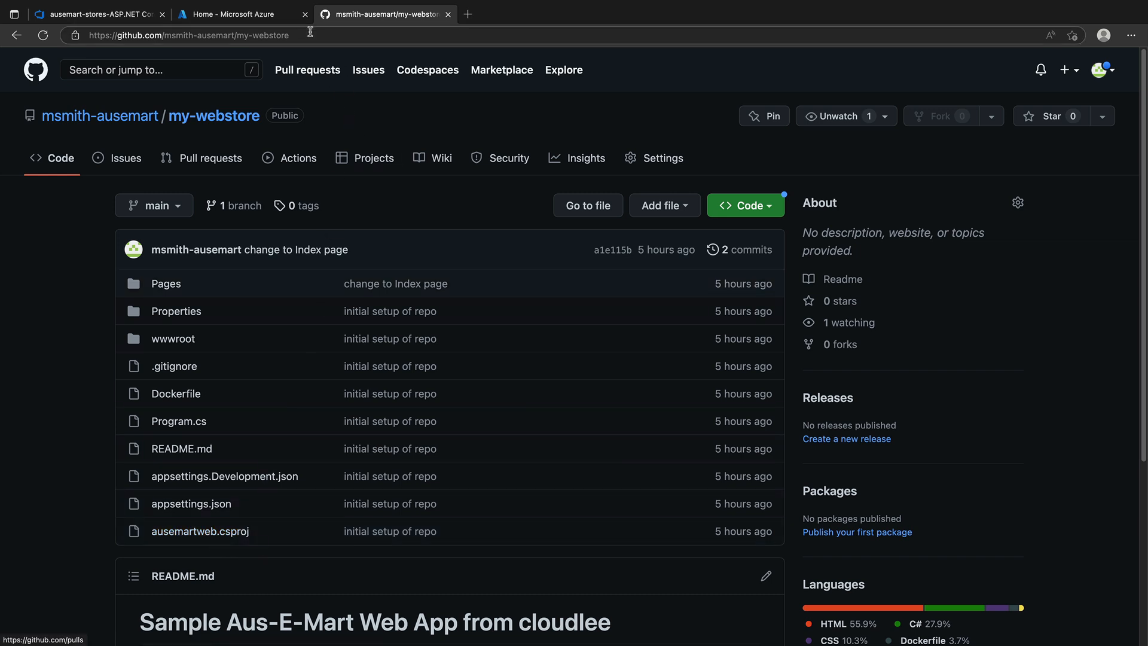
click(275, 27)
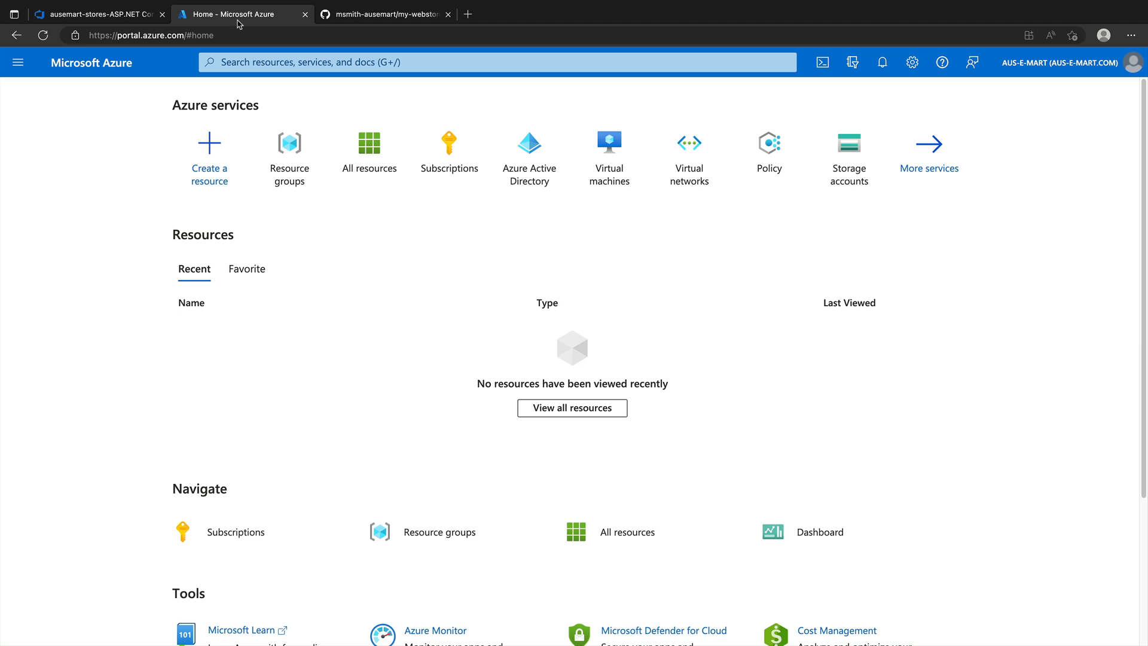
click(151, 21)
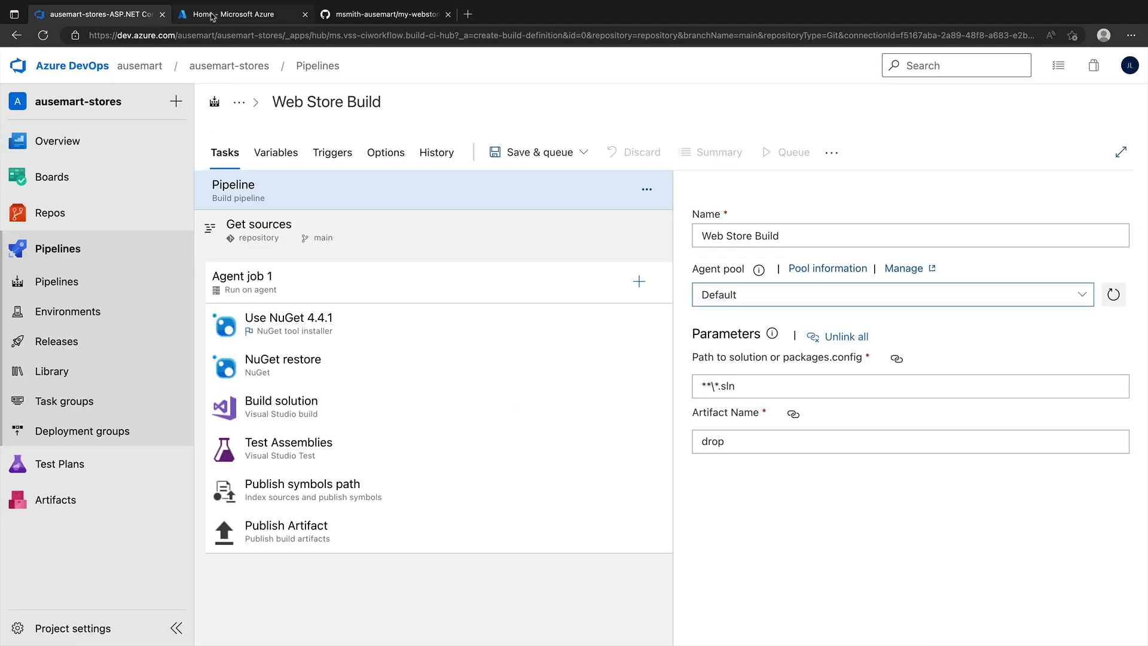
click(766, 394)
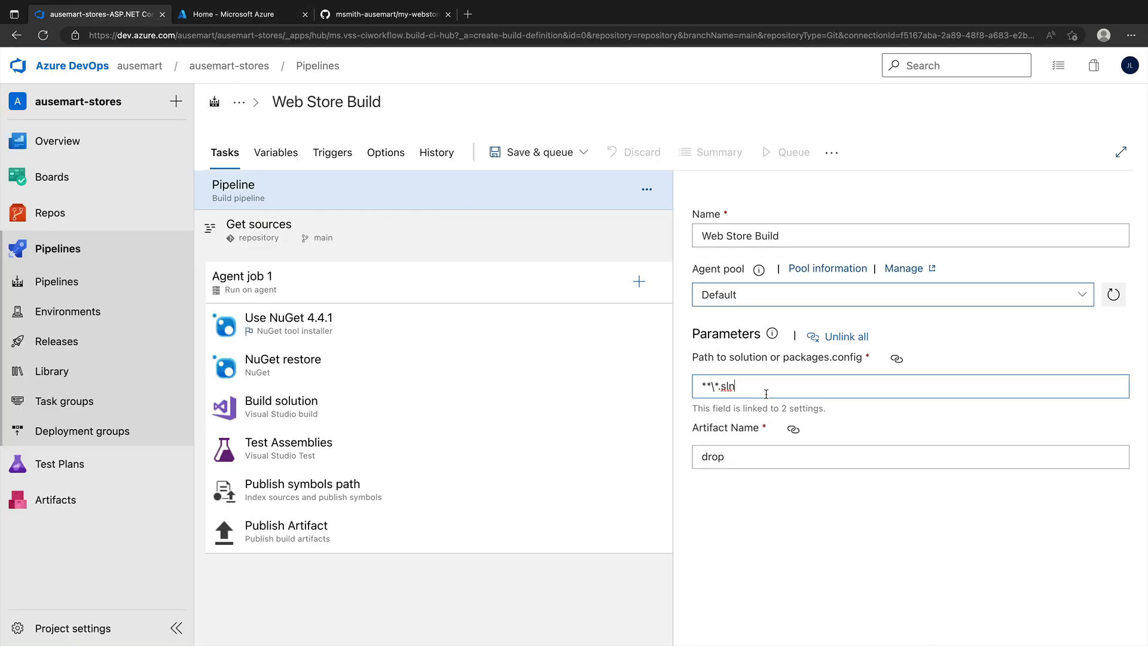
key(BackSpace)
key(BackSpace)
key(BackSpace)
text(csproj)
click(745, 460)
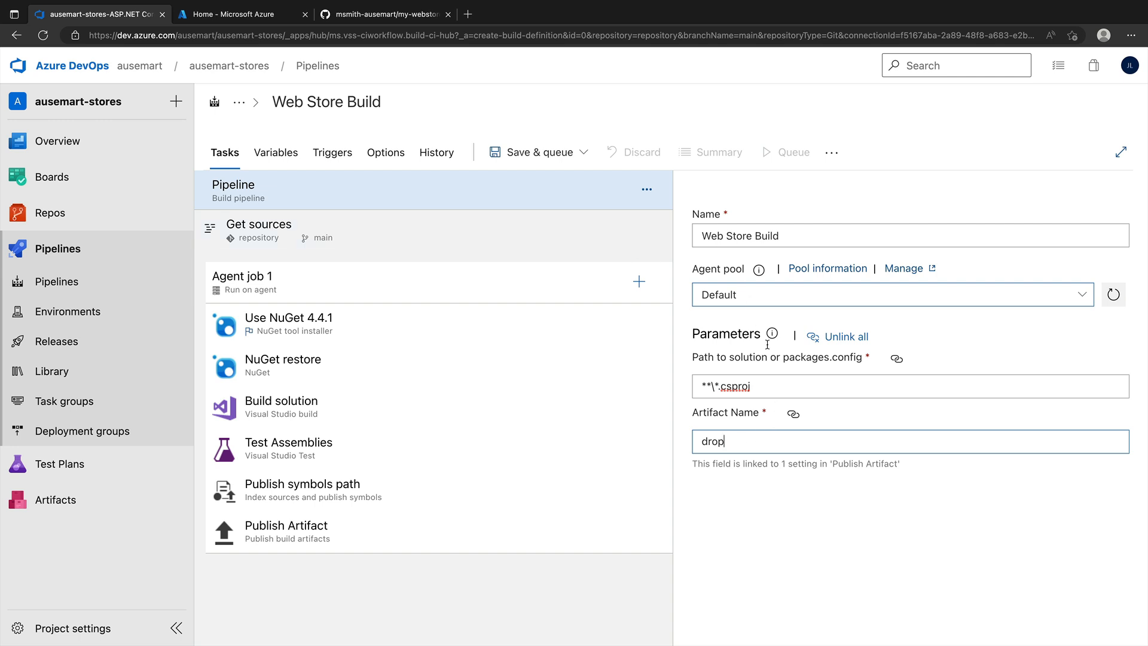
Review the Agent job 1 settings, and set the NuGet tool installer's display name to Use NuGet 6.4.0 and its NuGet.exe version to 6.4.0
click(374, 288)
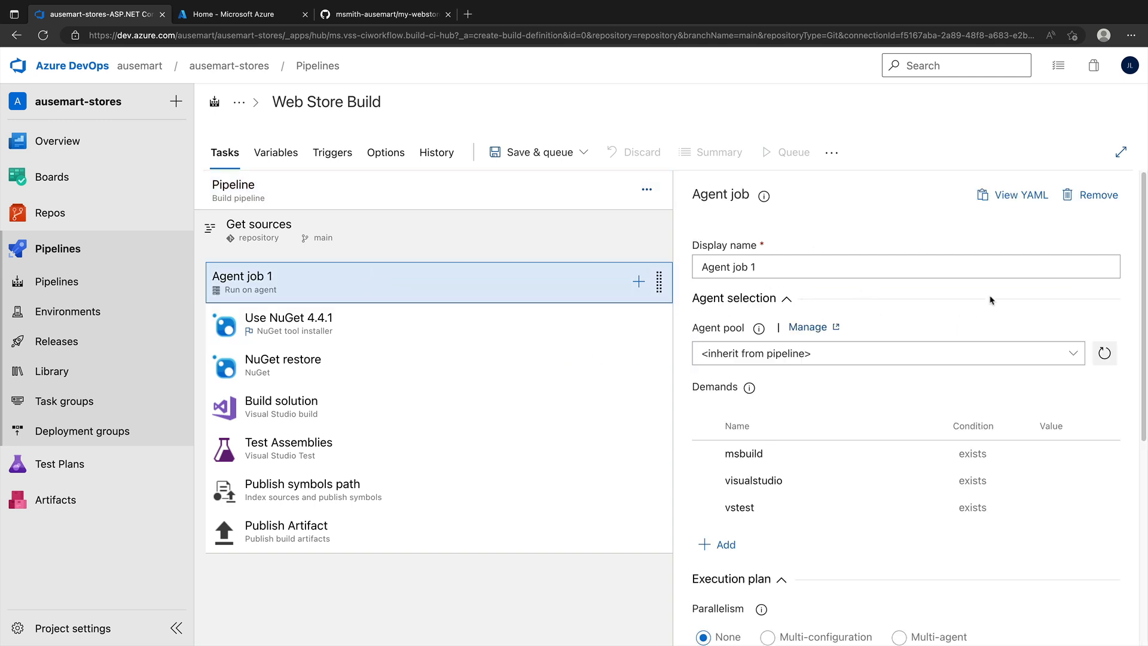
drag(1142, 251, 1144, 322)
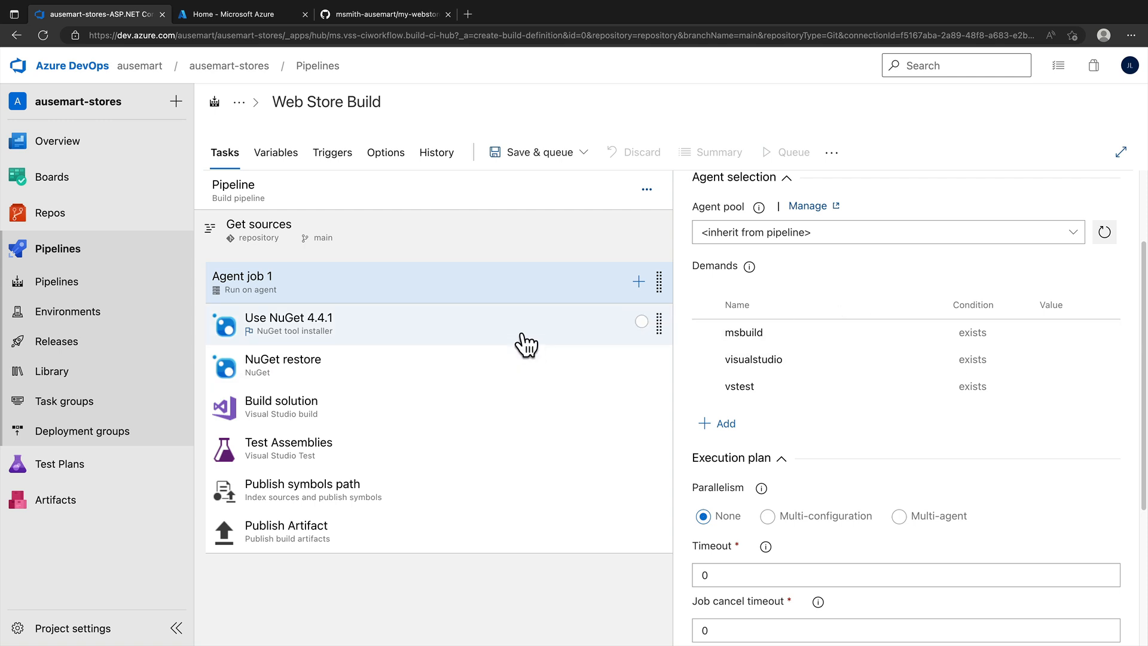
click(405, 341)
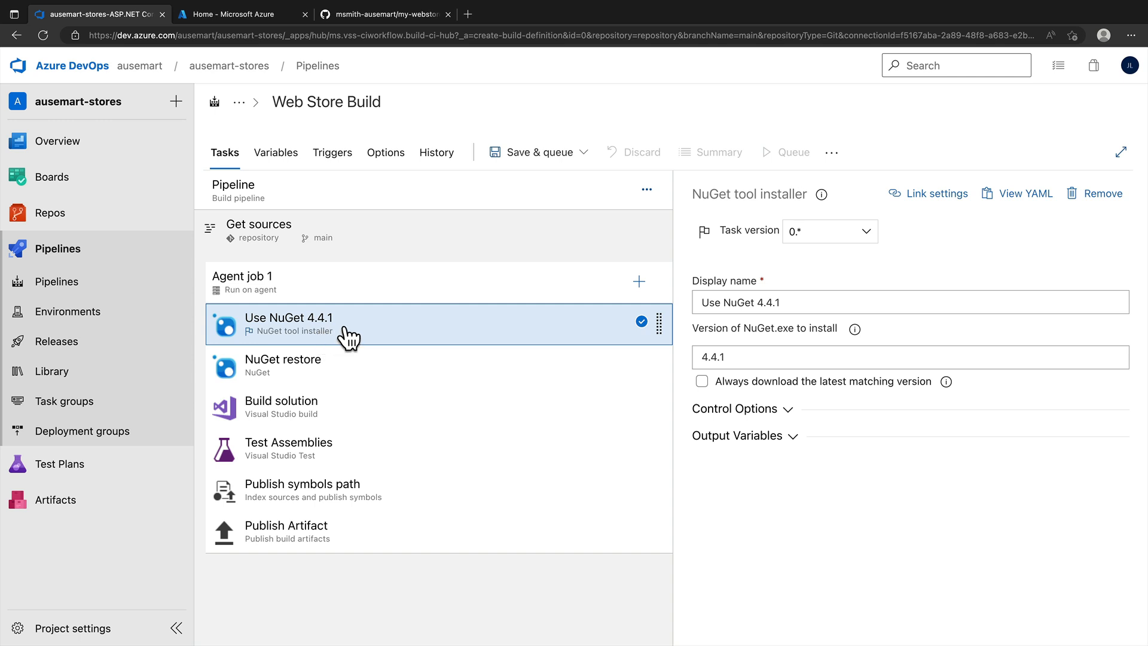
click(820, 302)
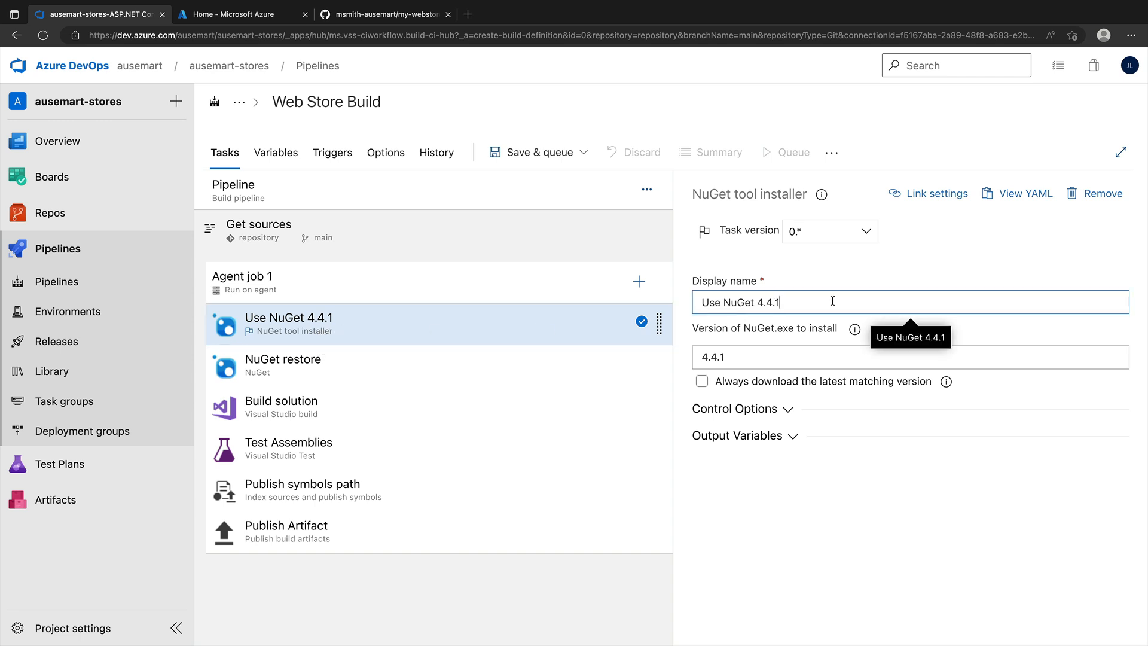
key(alt+shift+Left)
text(6.4)
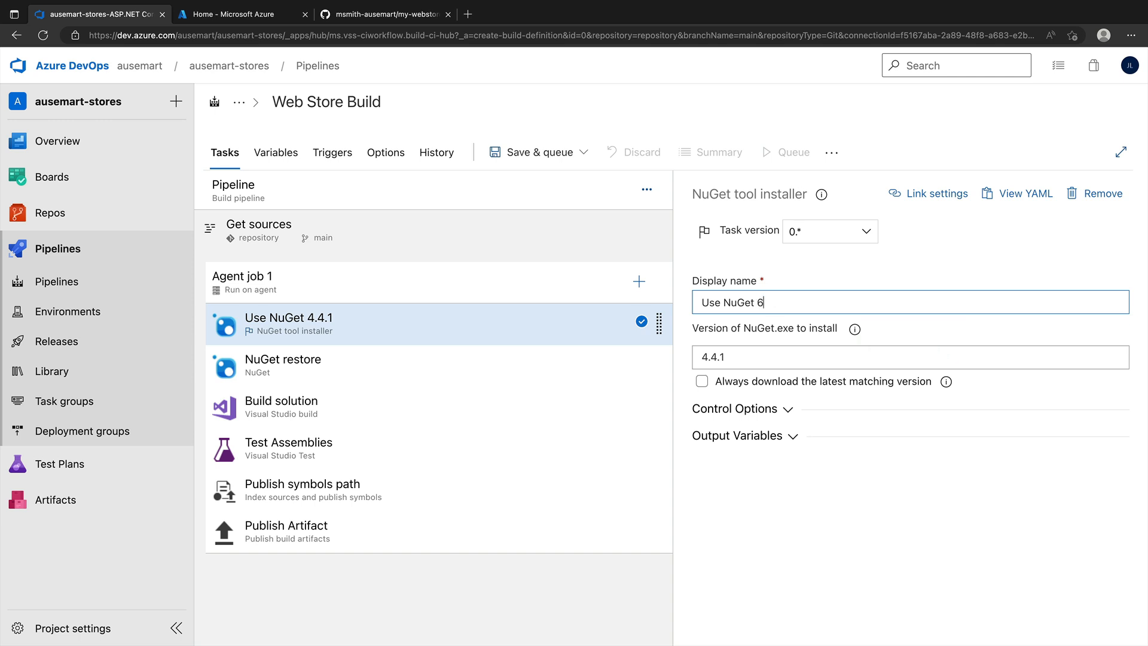
key(Tab)
key(Tab)
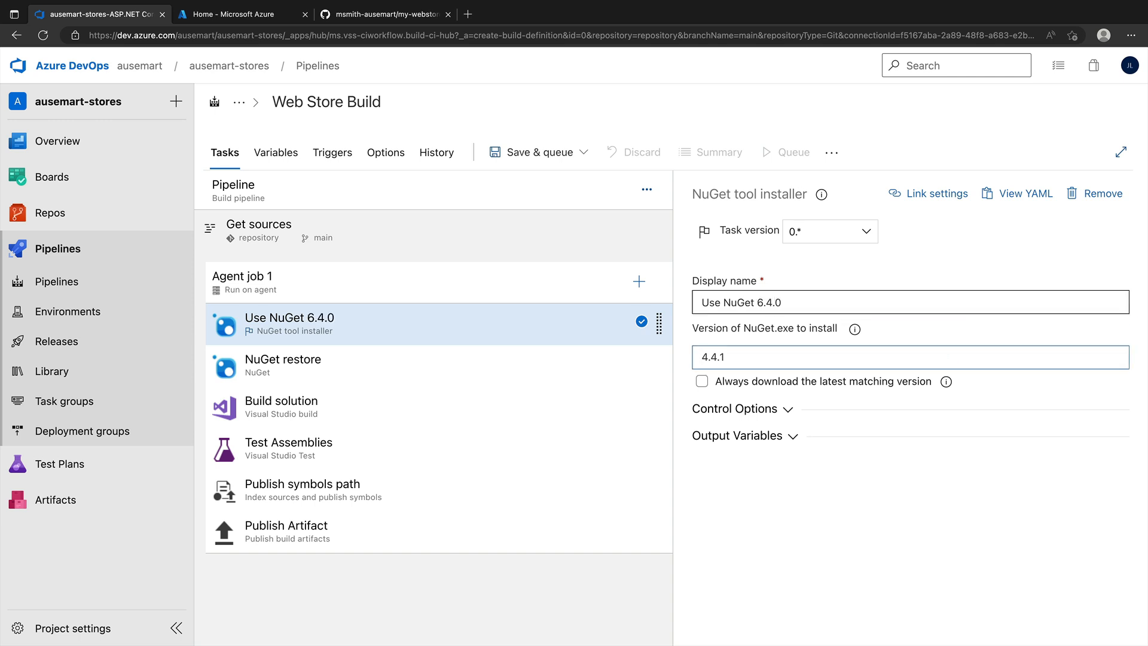
key(alt+shift+Left)
text(6.4.0)
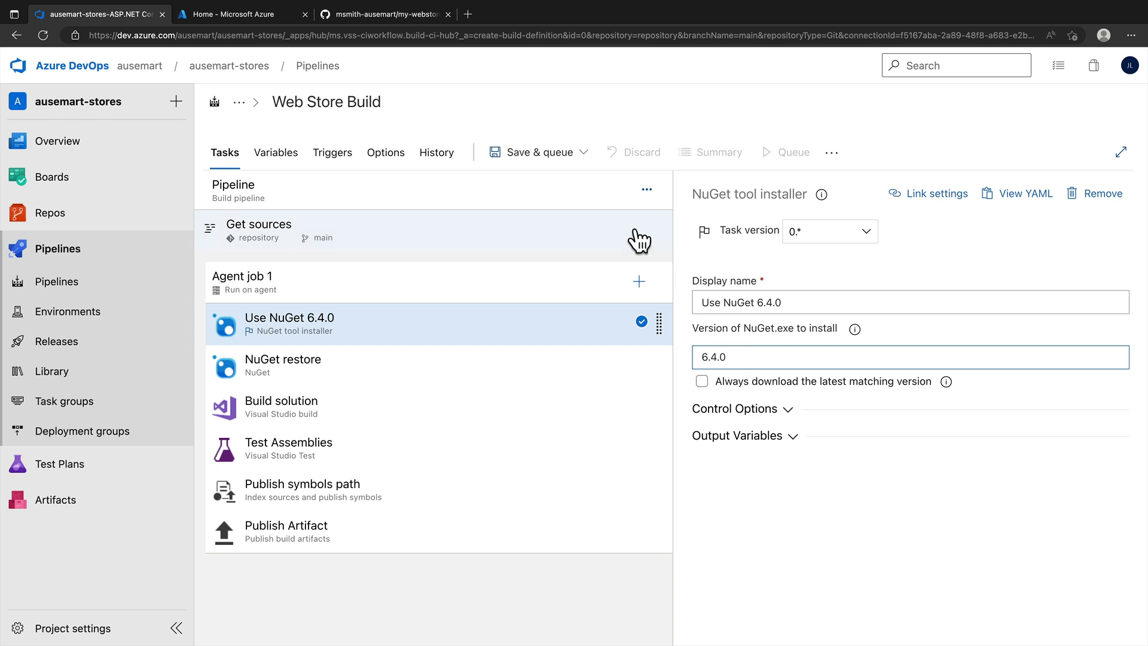
Save the build pipeline without queuing it, in the root folder, with the comment "Initialized pipeline"
click(585, 156)
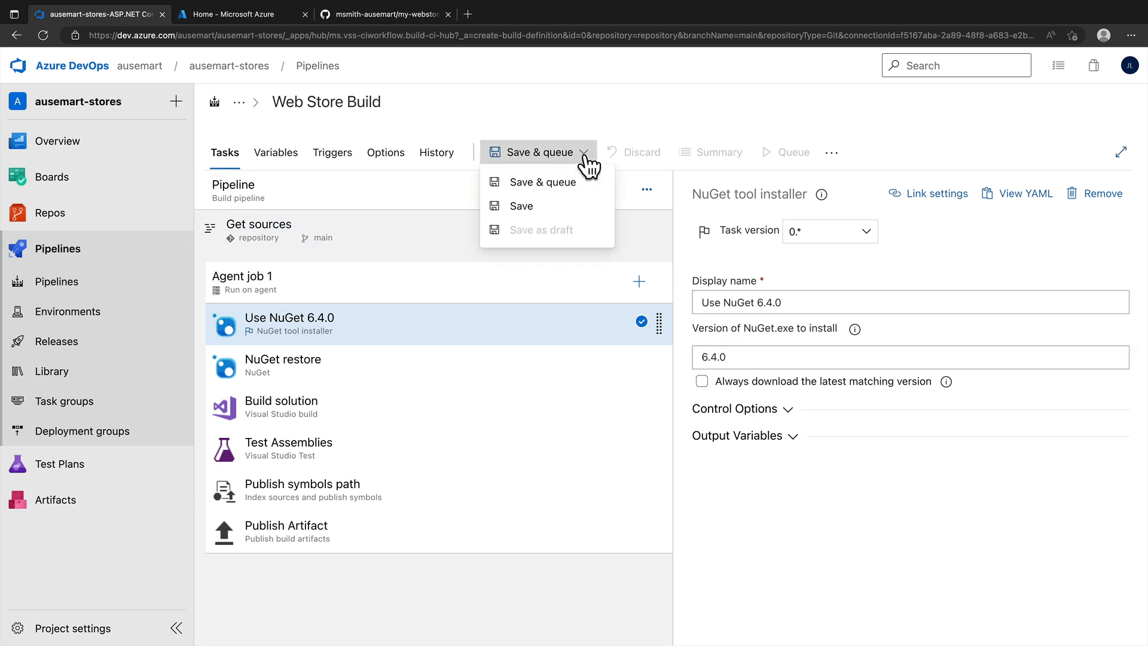
click(546, 213)
click(542, 380)
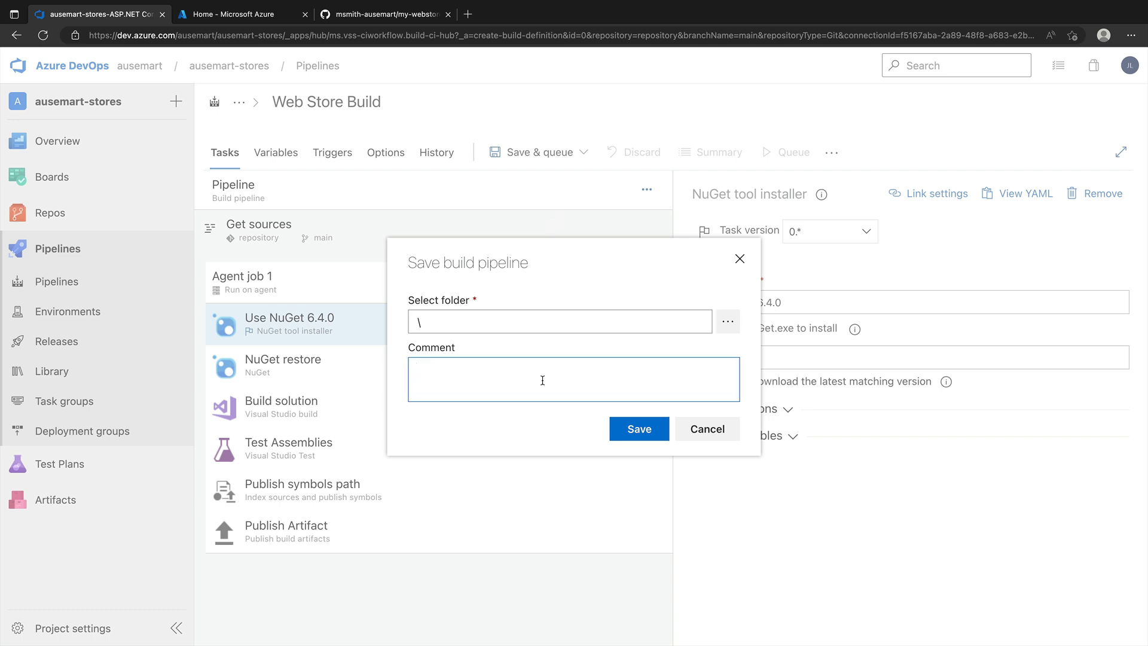
text(Initin)
key(BackSpace)
text(alized pipeline)
double_click(514, 369)
click(539, 369)
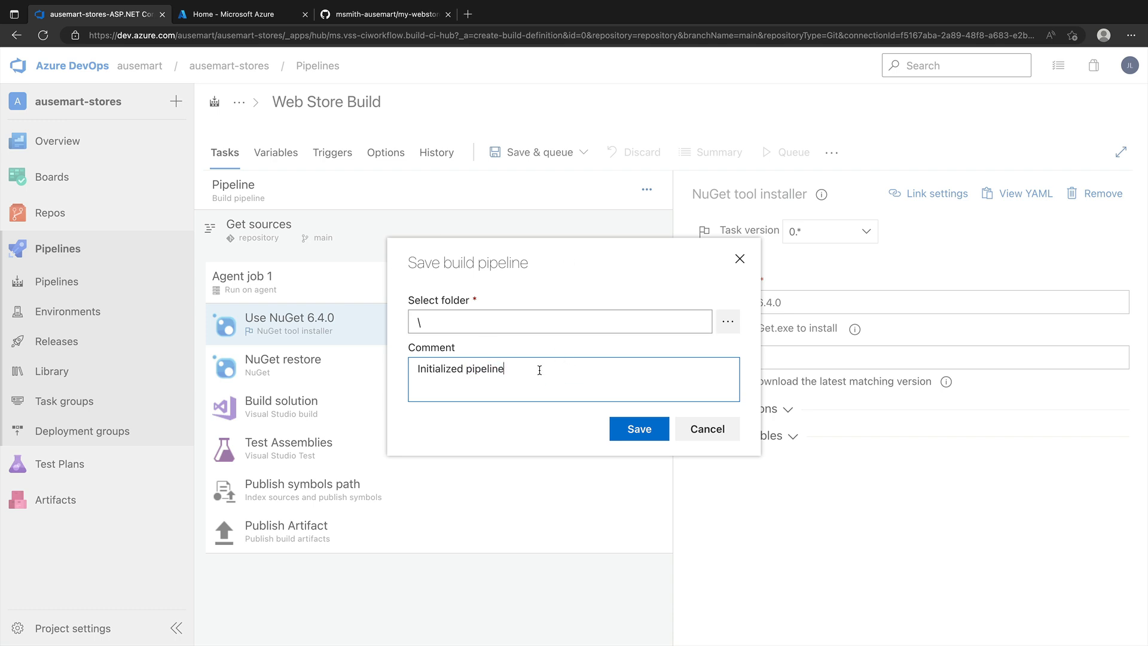
click(638, 430)
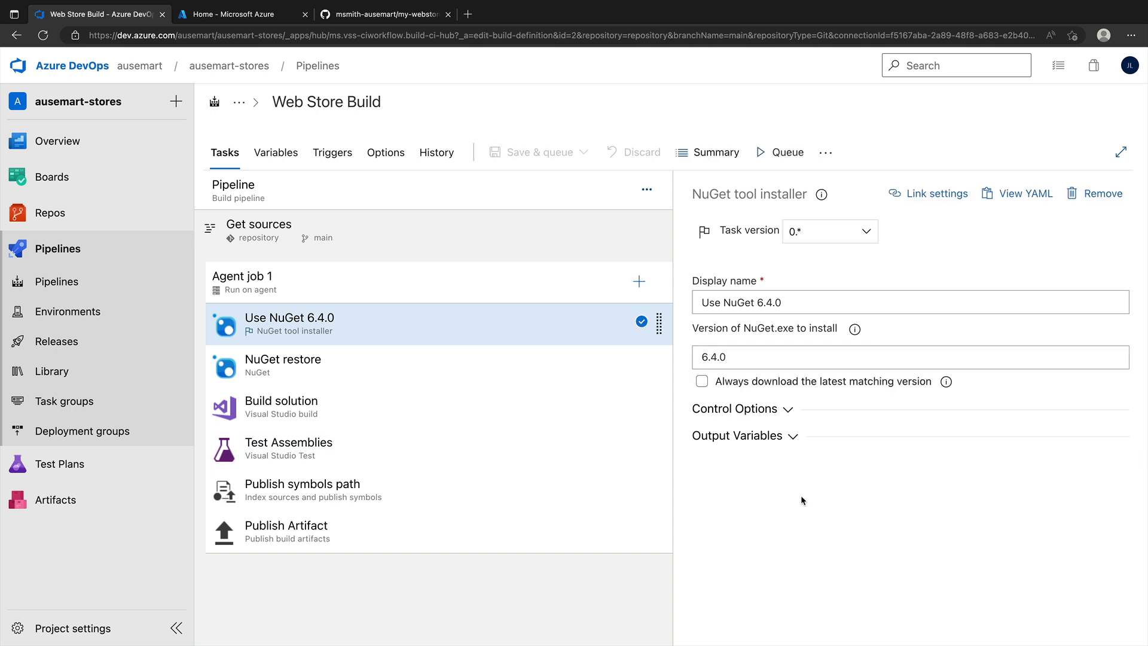
Return to the list of build pipelines and manually run Web Store Build on the private Default agent pool from the main branch
click(247, 104)
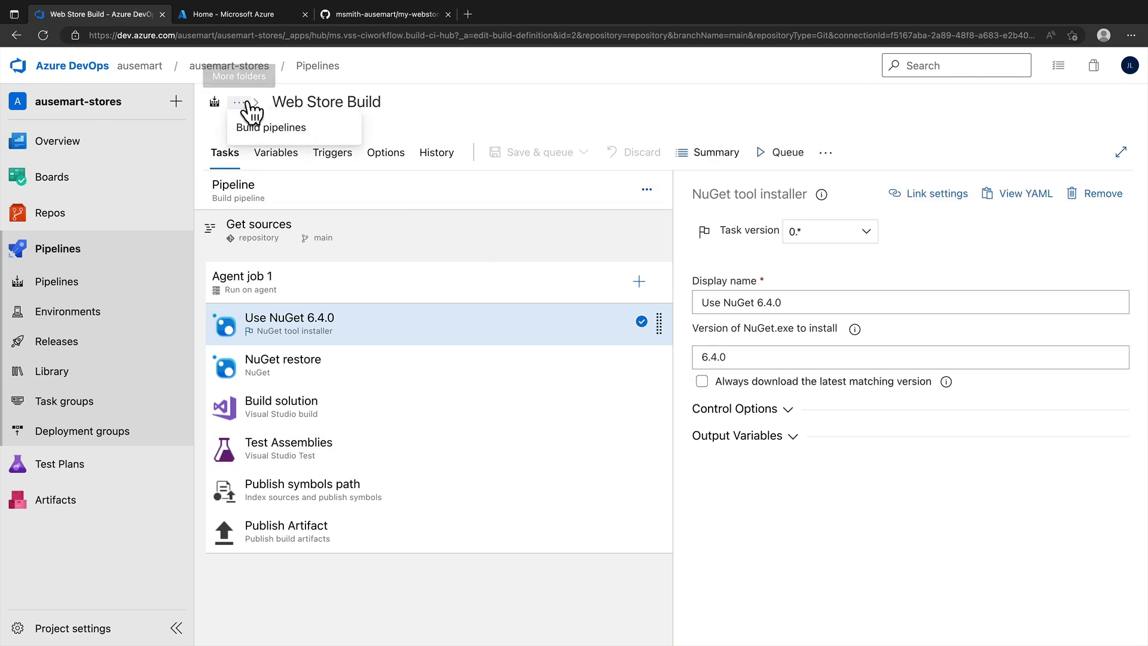
click(268, 124)
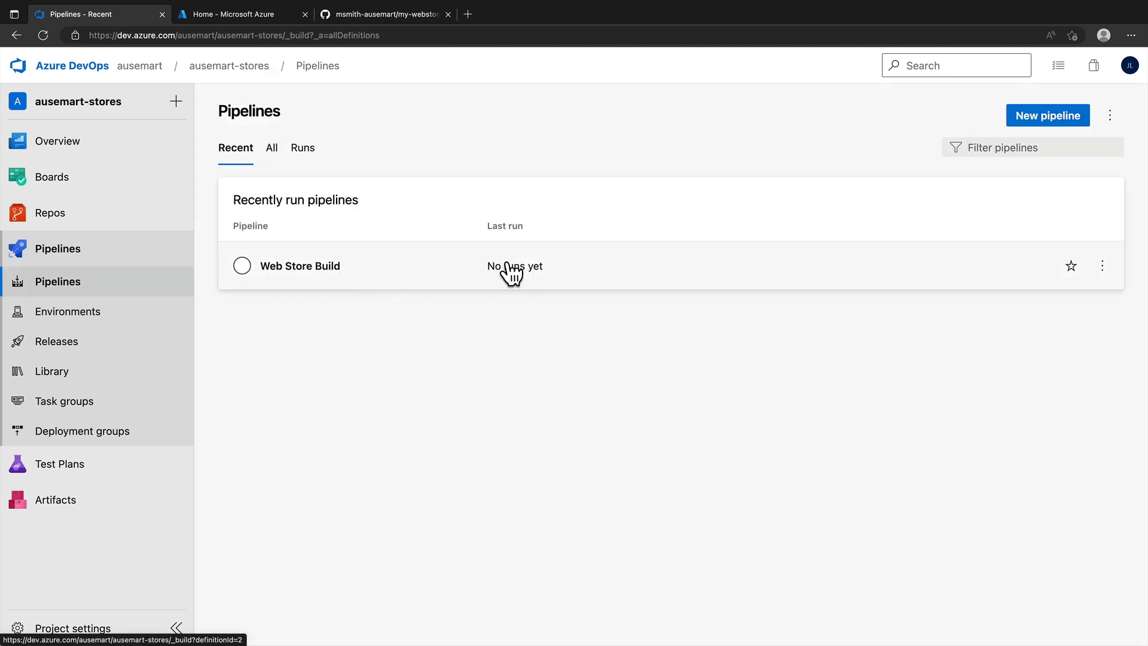
click(1102, 265)
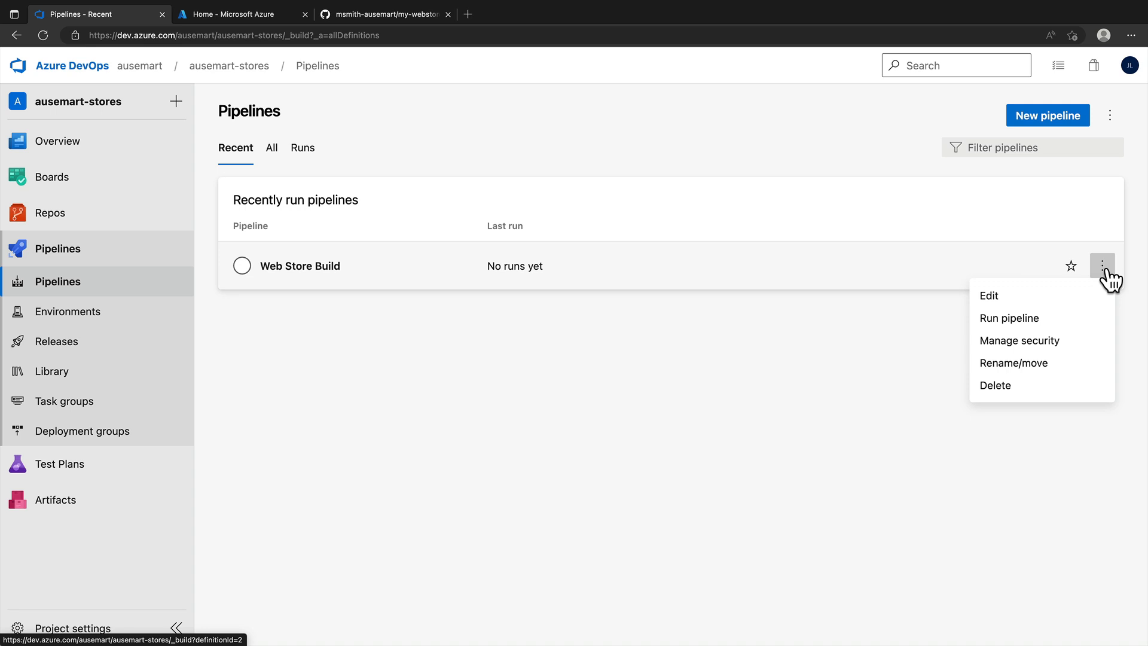
click(1007, 320)
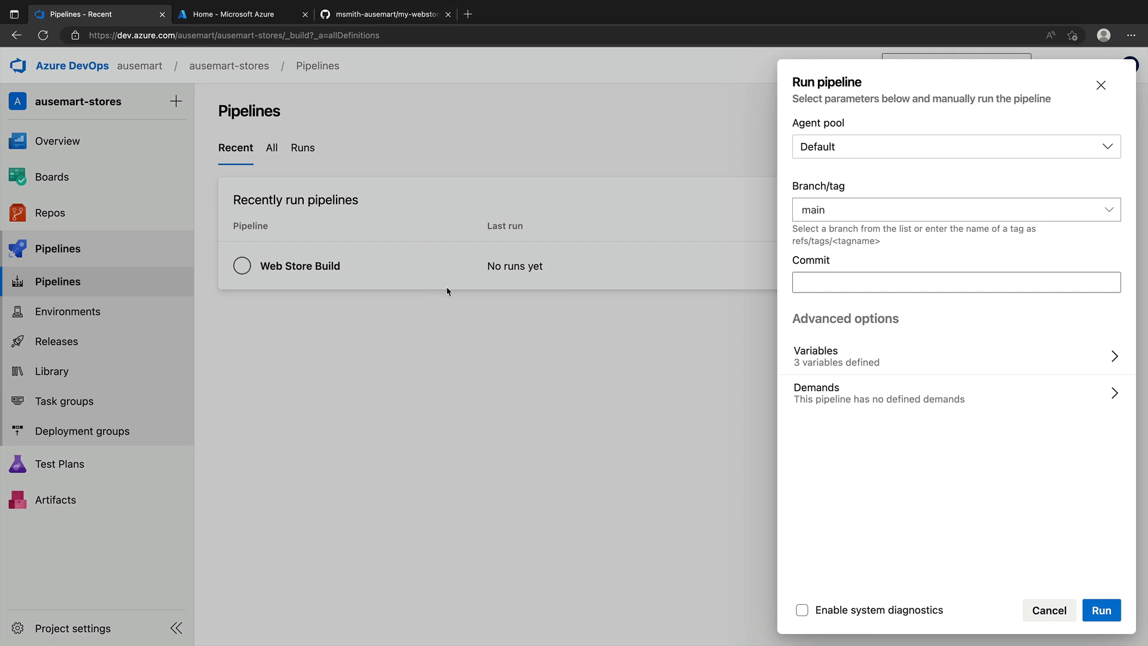
click(941, 154)
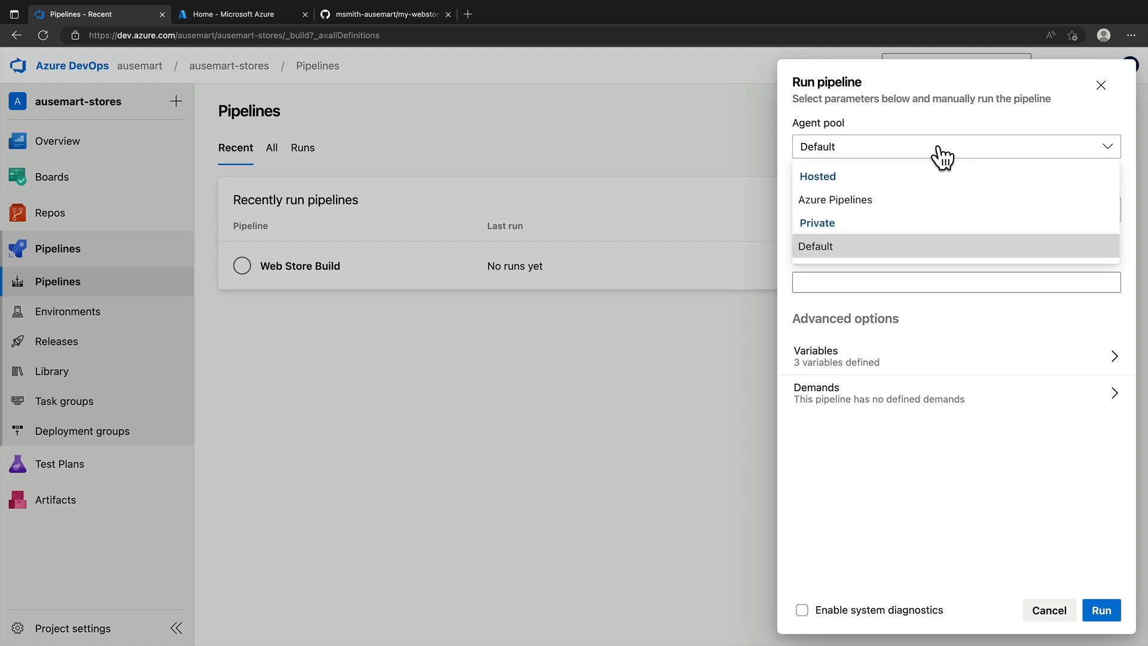
click(842, 254)
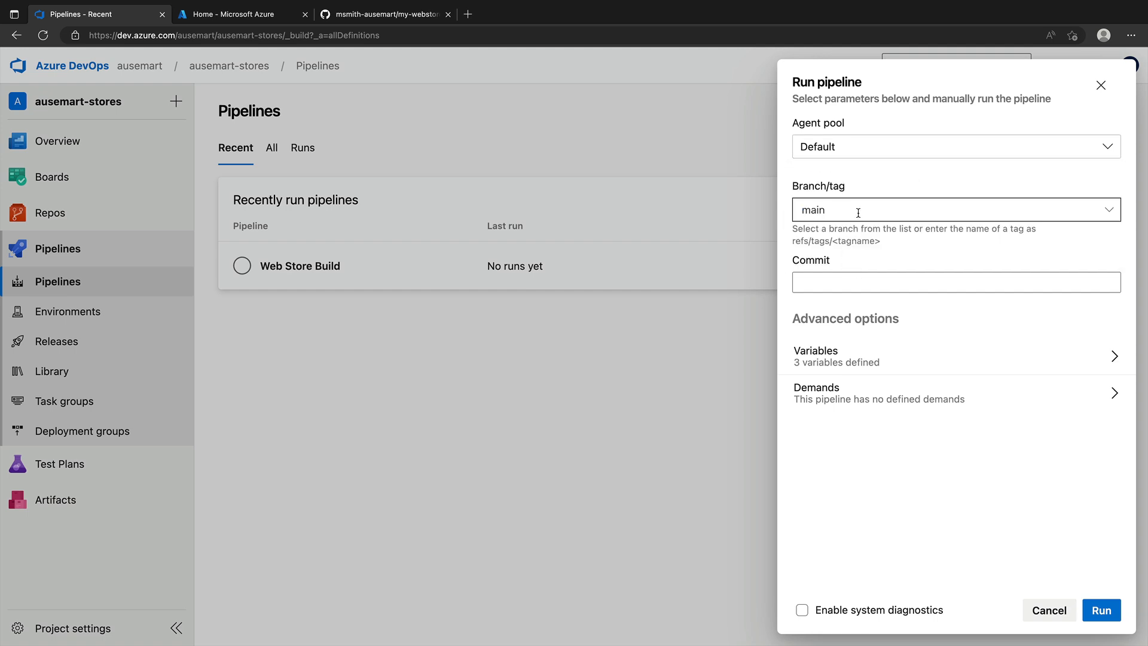
click(1107, 612)
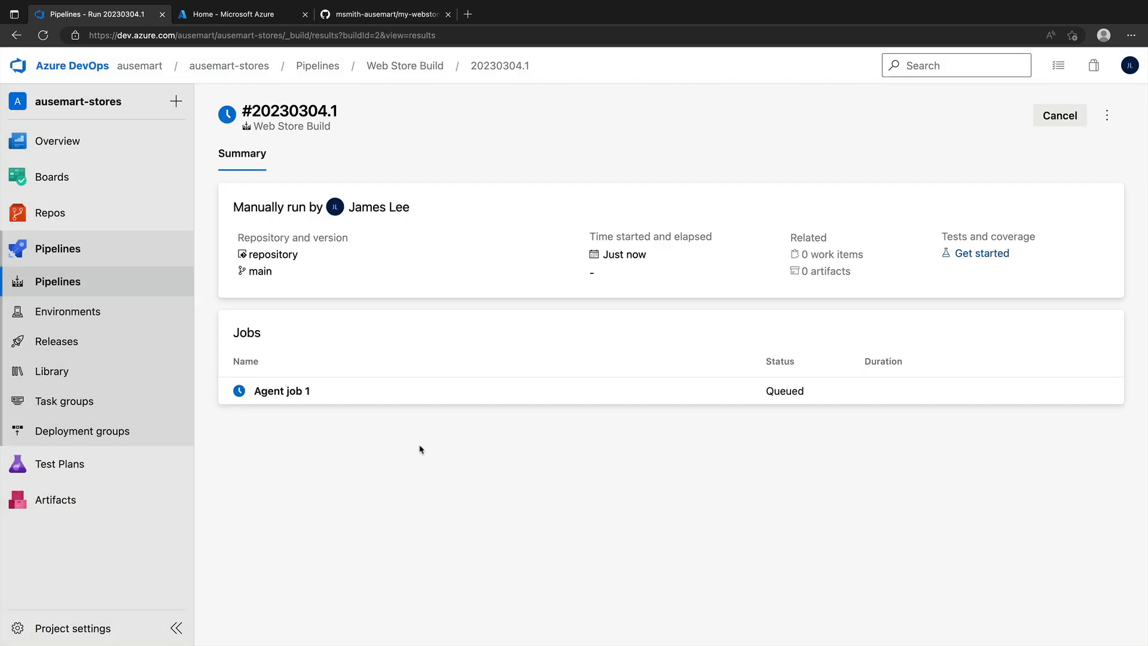
Review the run's Agent job 1 log and the Web Store Build run history, and check the project's release pipelines
click(309, 392)
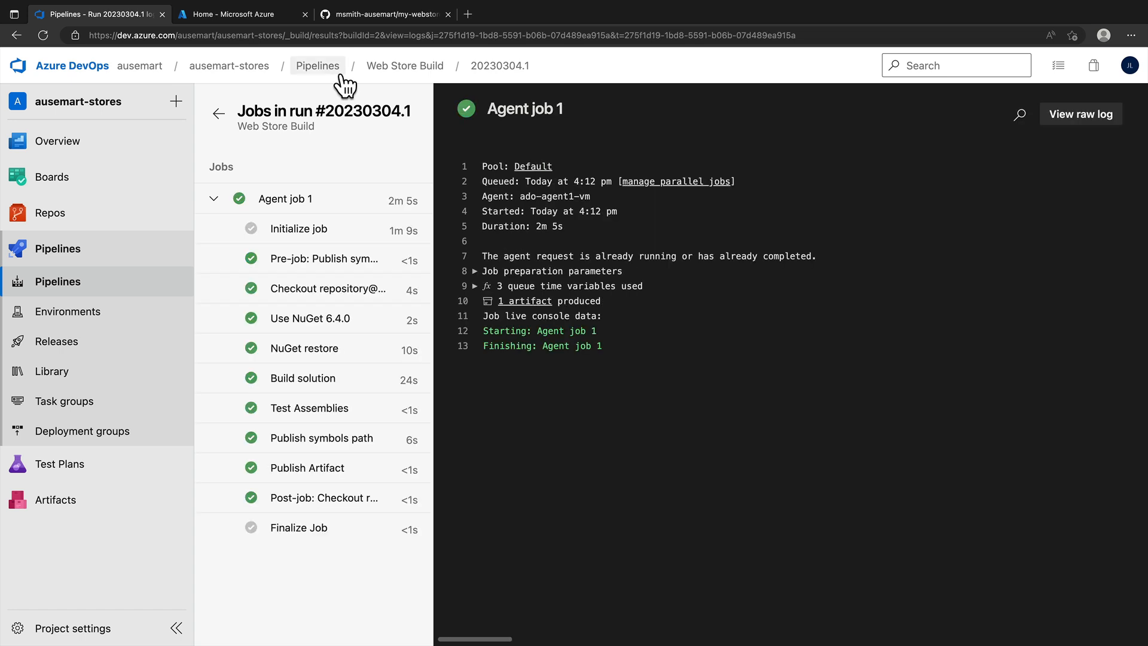
click(395, 66)
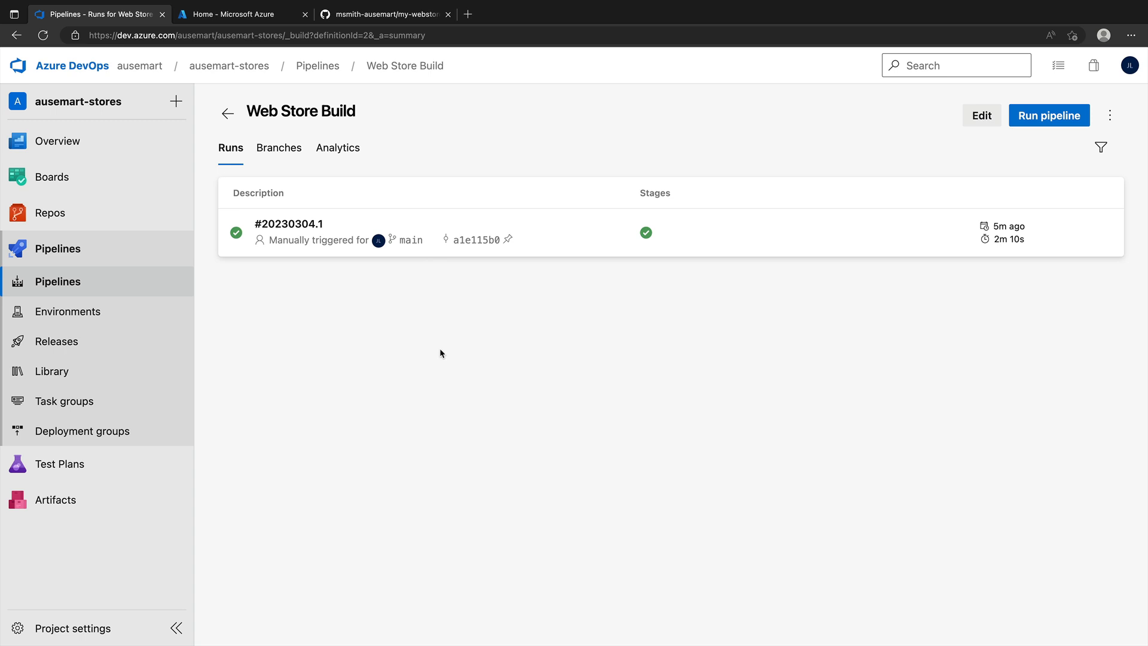
click(91, 345)
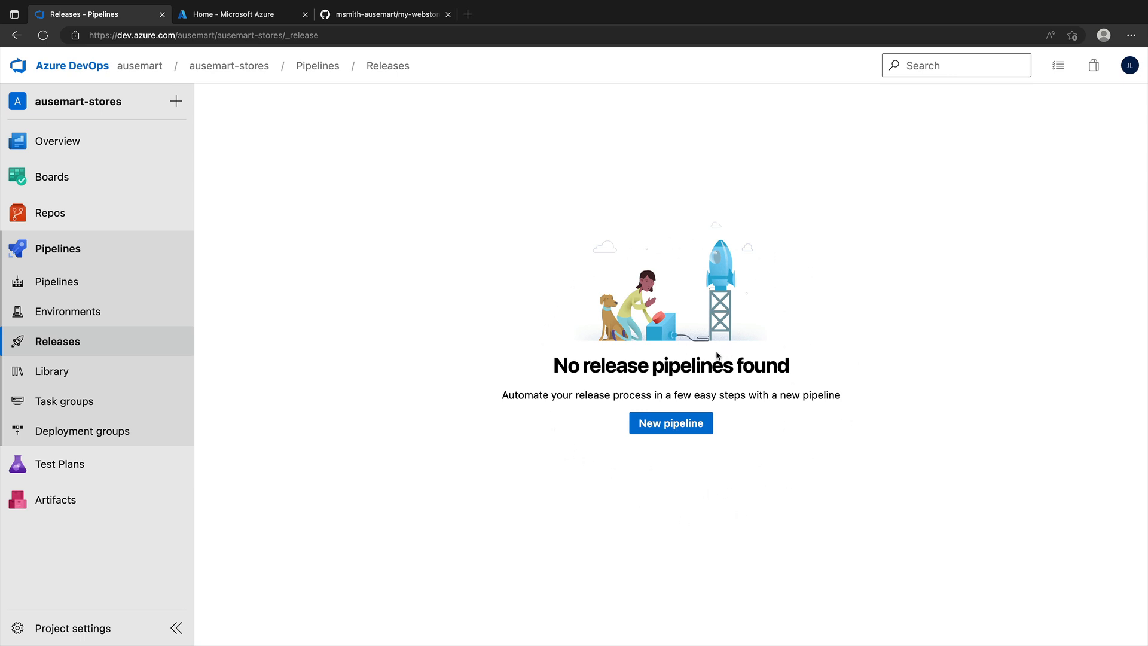
Create a deployment group named prod-web-servers in the ausemart-stores project
click(91, 443)
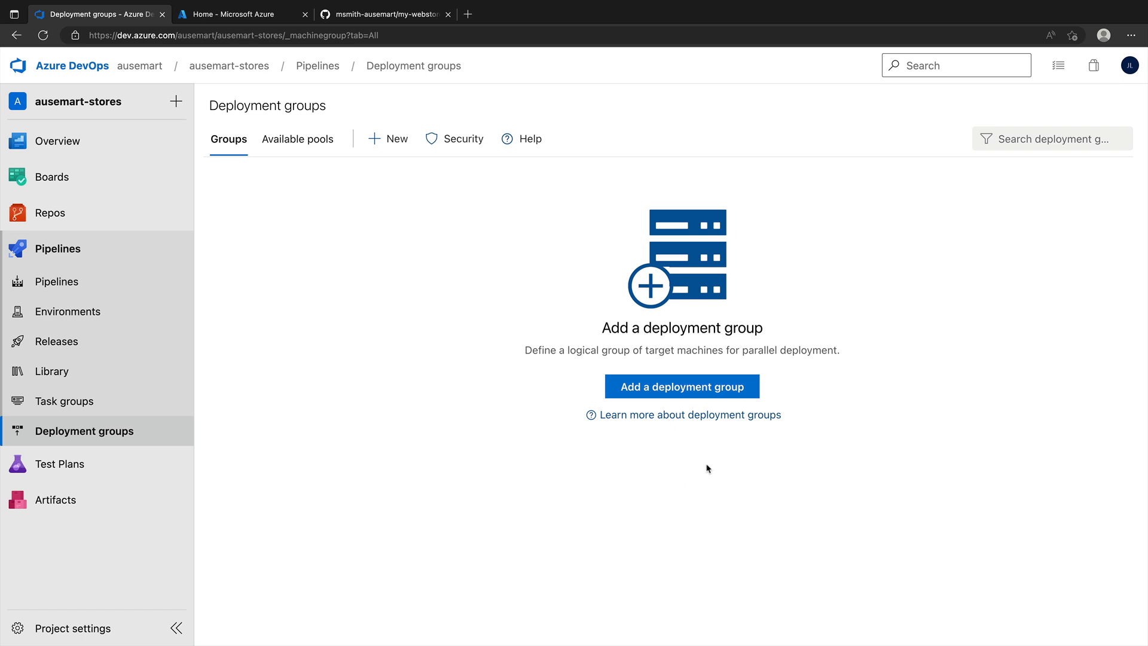
click(656, 388)
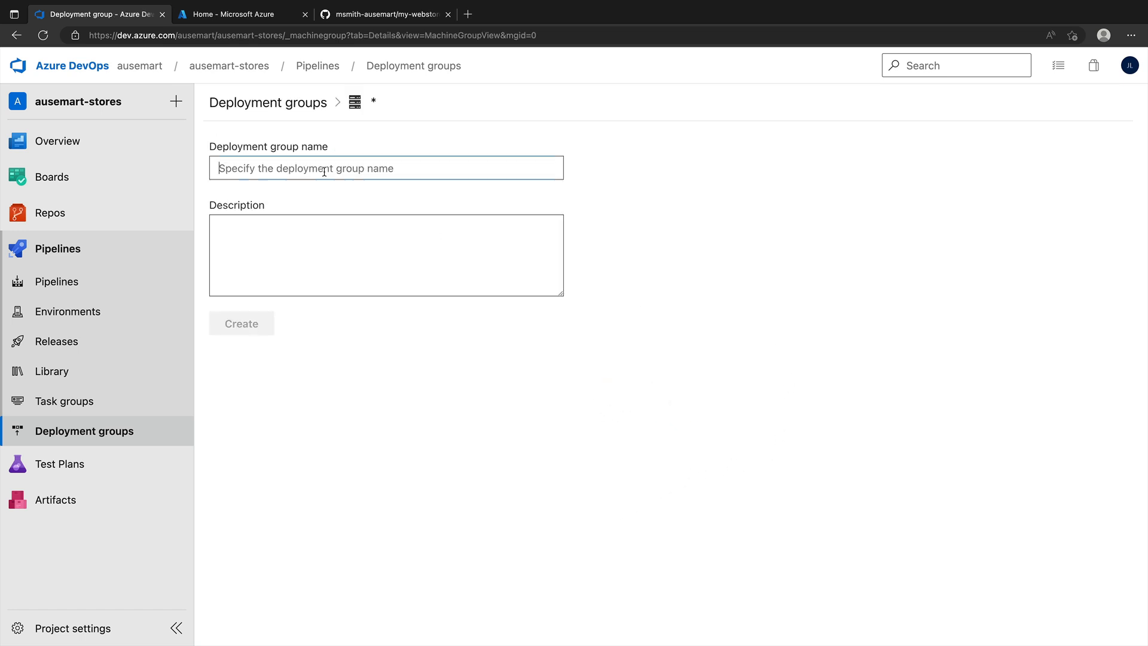
text(prod-web-servers)
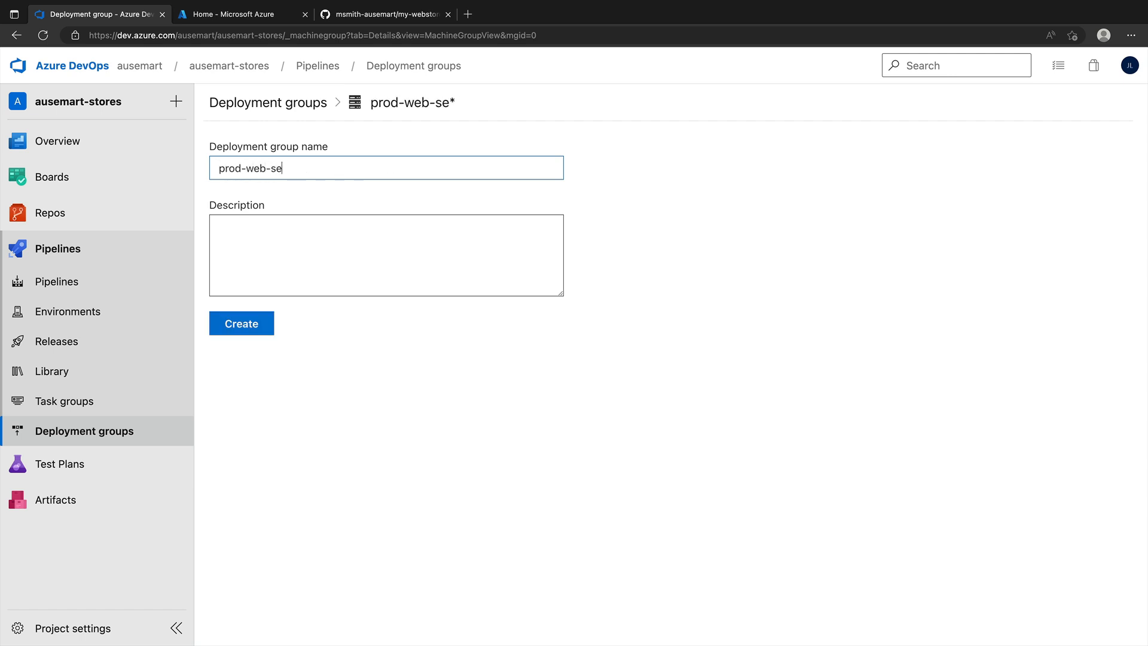
click(255, 326)
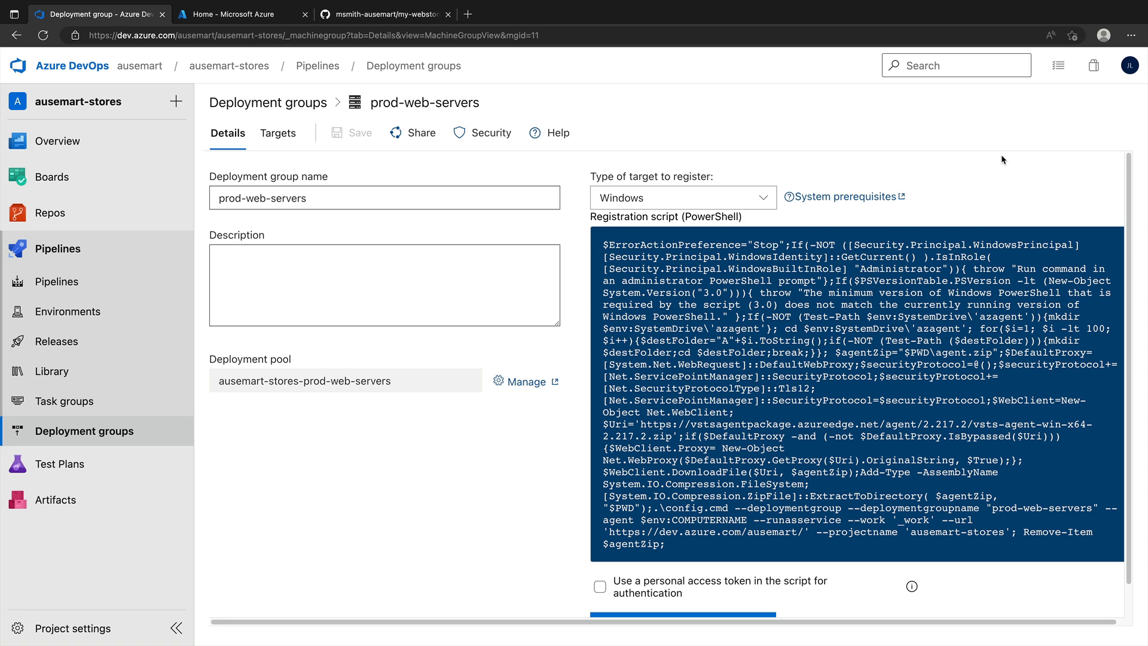
Start a new personal access token in the user's security settings, named deployment-group, keeping the 30-day expiration
click(1128, 67)
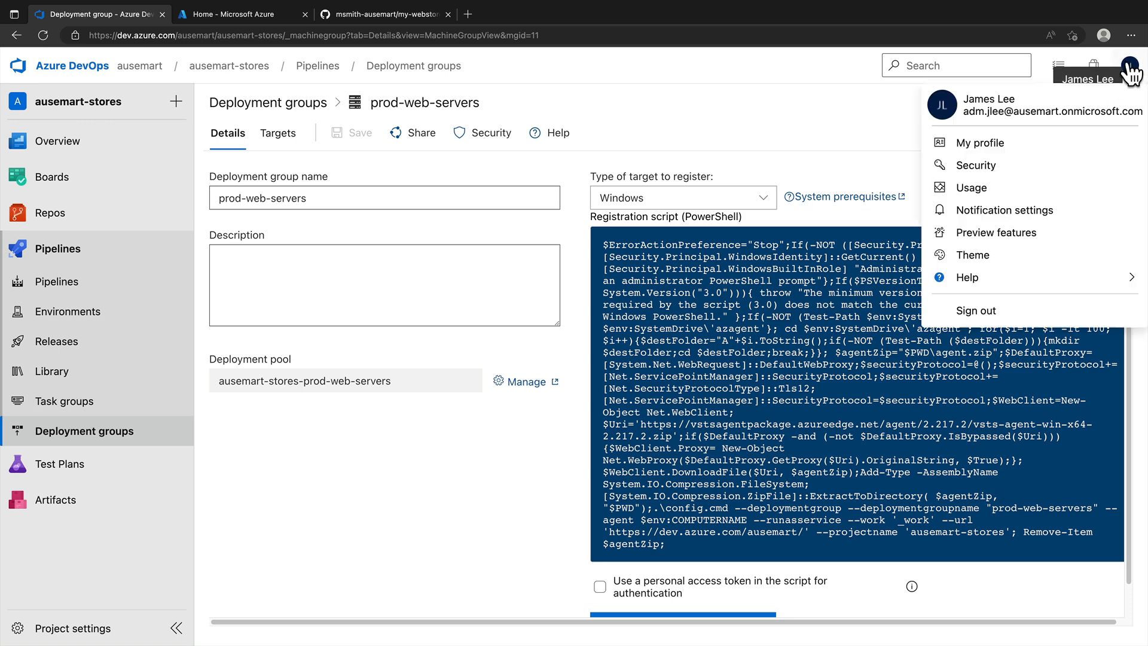
click(994, 166)
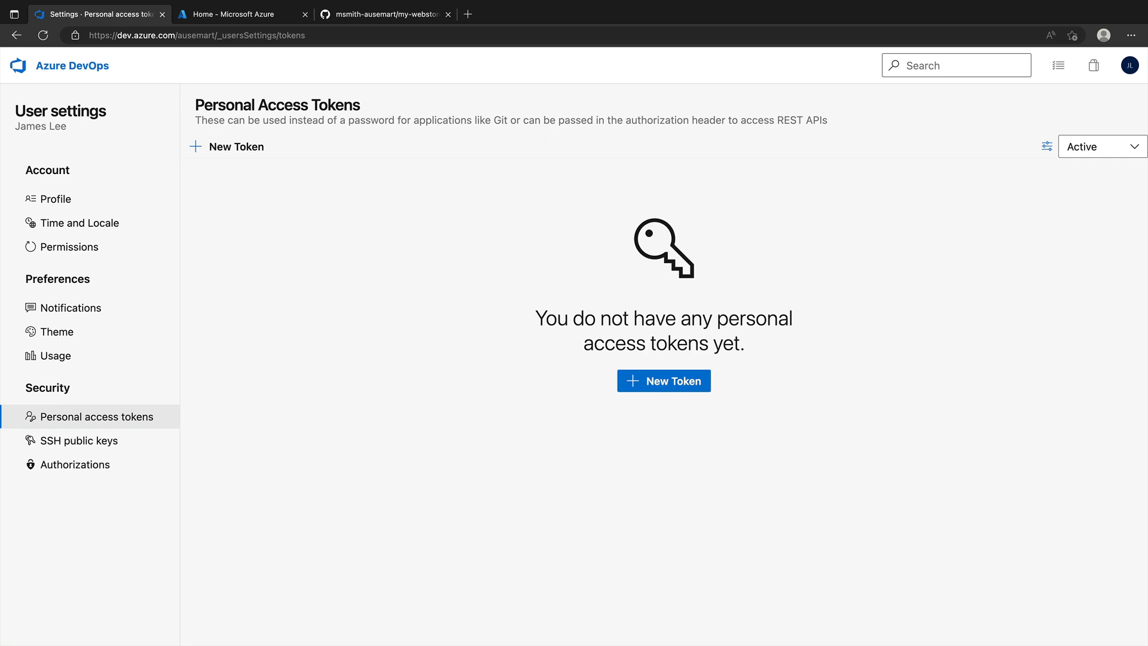
click(241, 151)
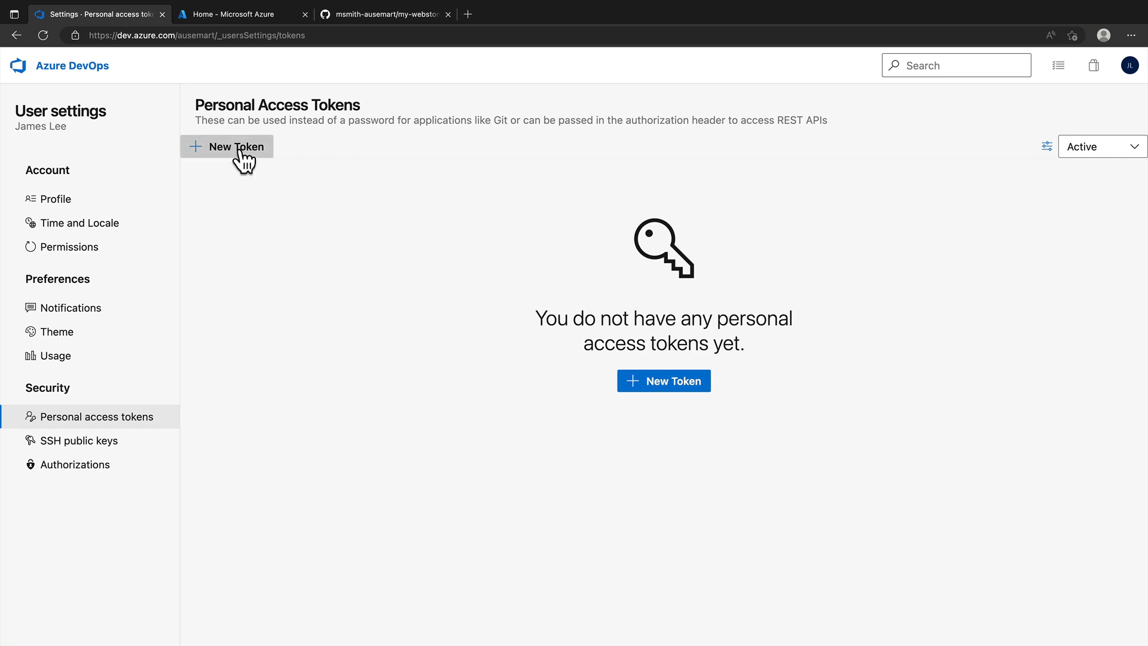
click(698, 135)
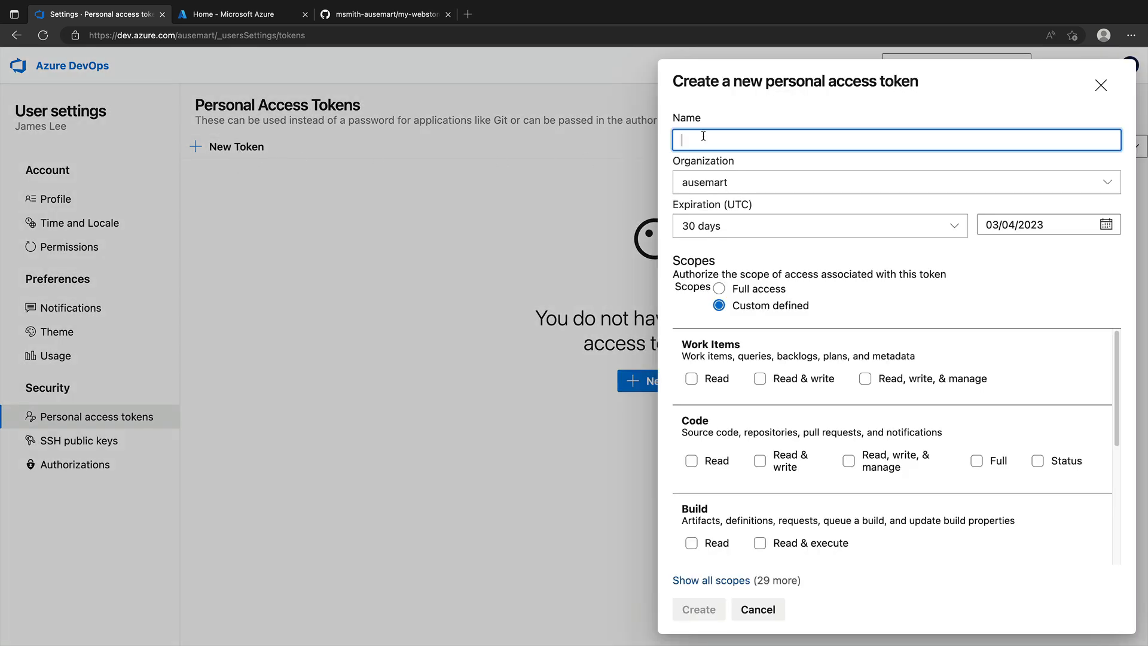
text(deployment-group)
key(Tab)
key(Tab)
click(739, 235)
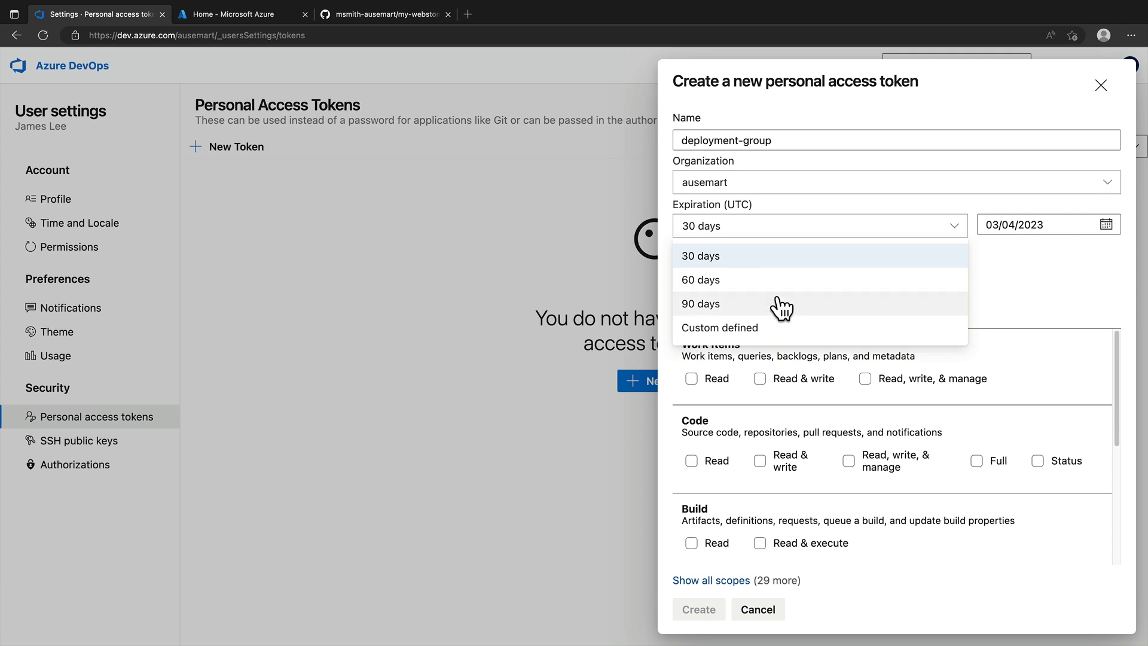
click(819, 109)
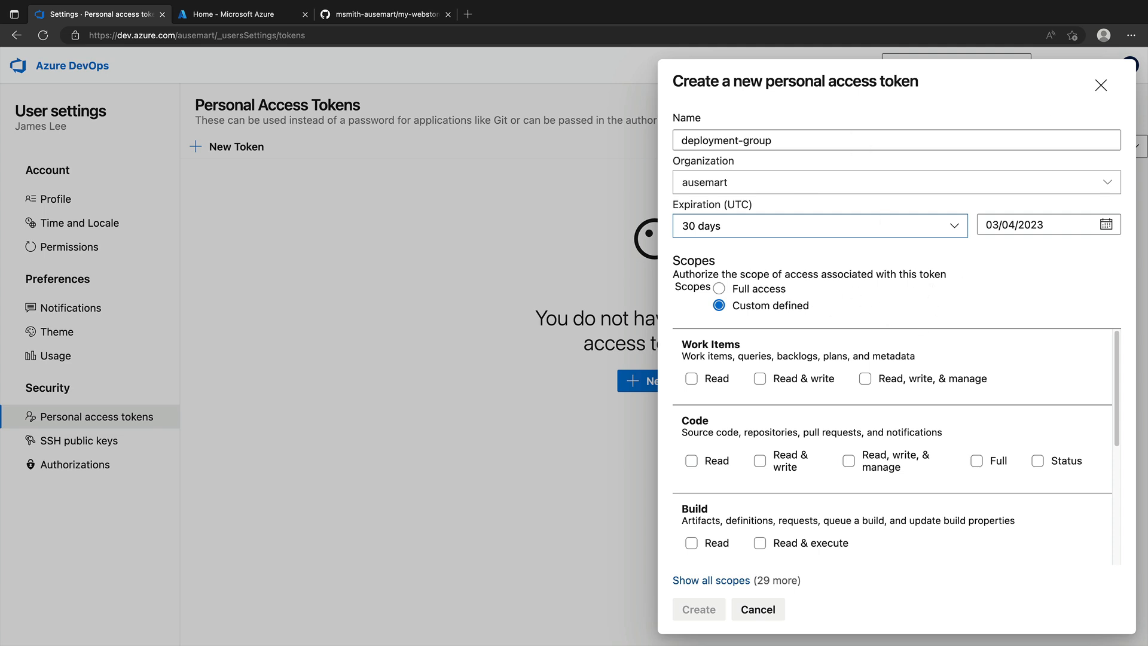
Create the personal access token with the Deployment Groups Read & manage scope and copy its value
click(742, 583)
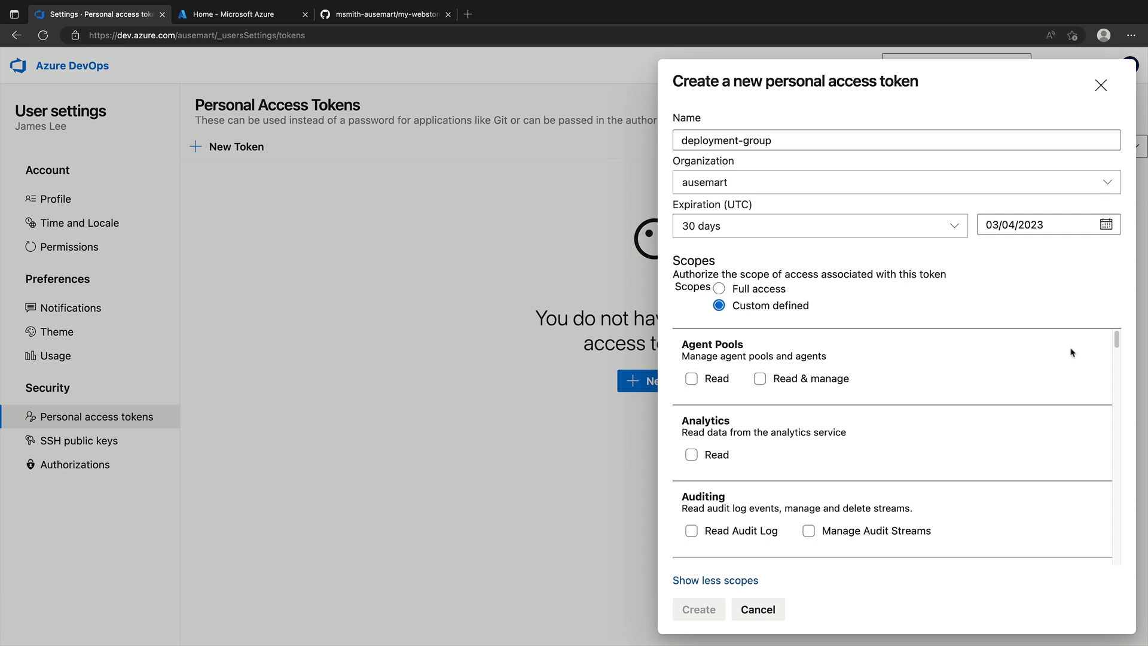
drag(1117, 341, 1104, 386)
click(730, 397)
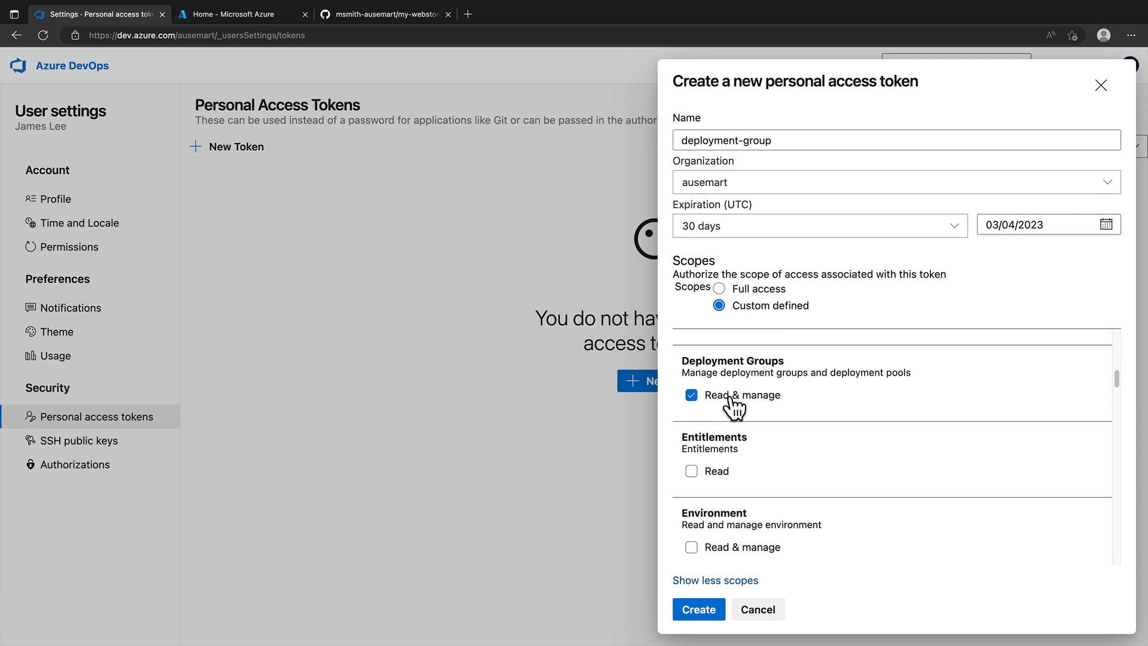
click(710, 608)
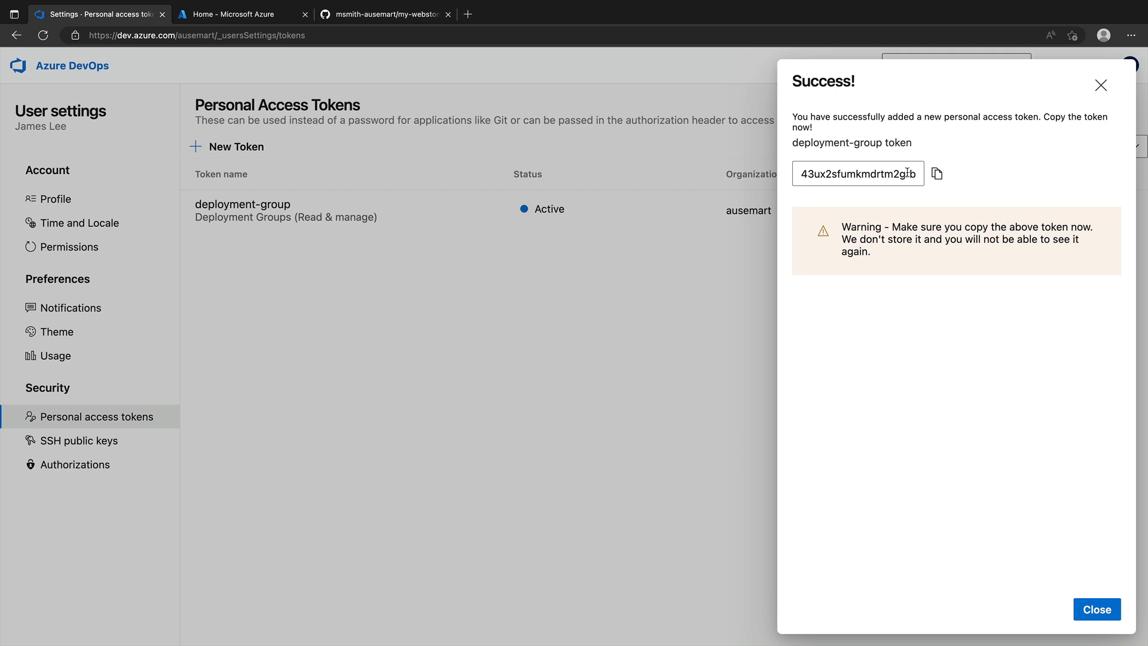
click(935, 173)
click(936, 174)
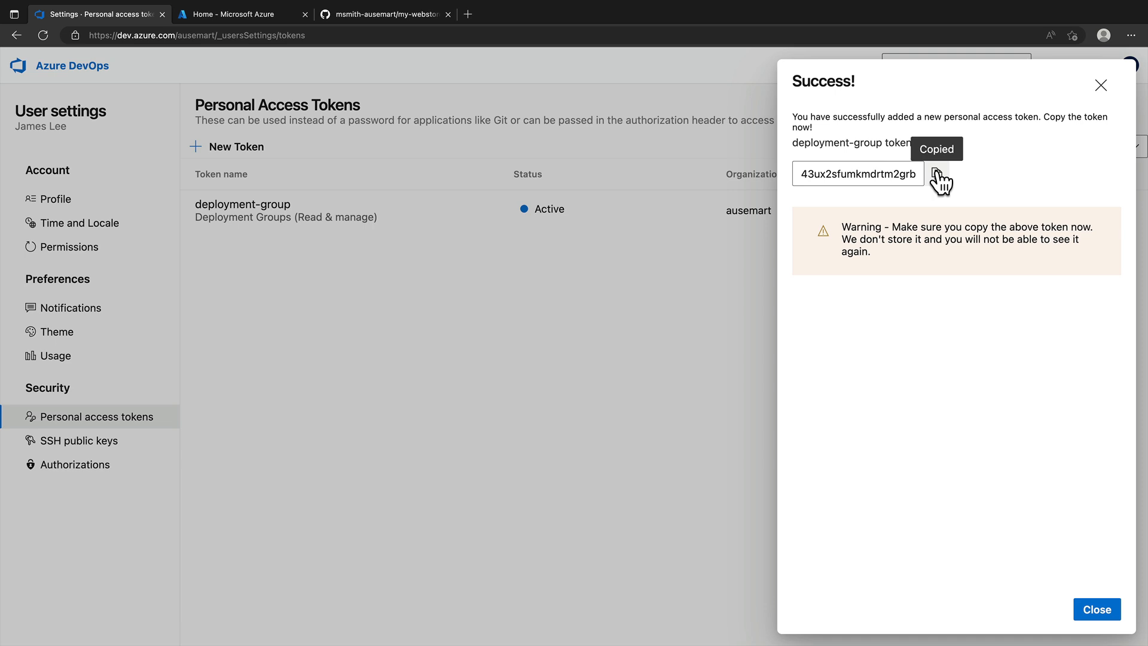
Switch to the Azure portal and open a custom deployment from the cloudlee-click2deploy repository's vm-ado-dg-web.json template URL
click(1085, 605)
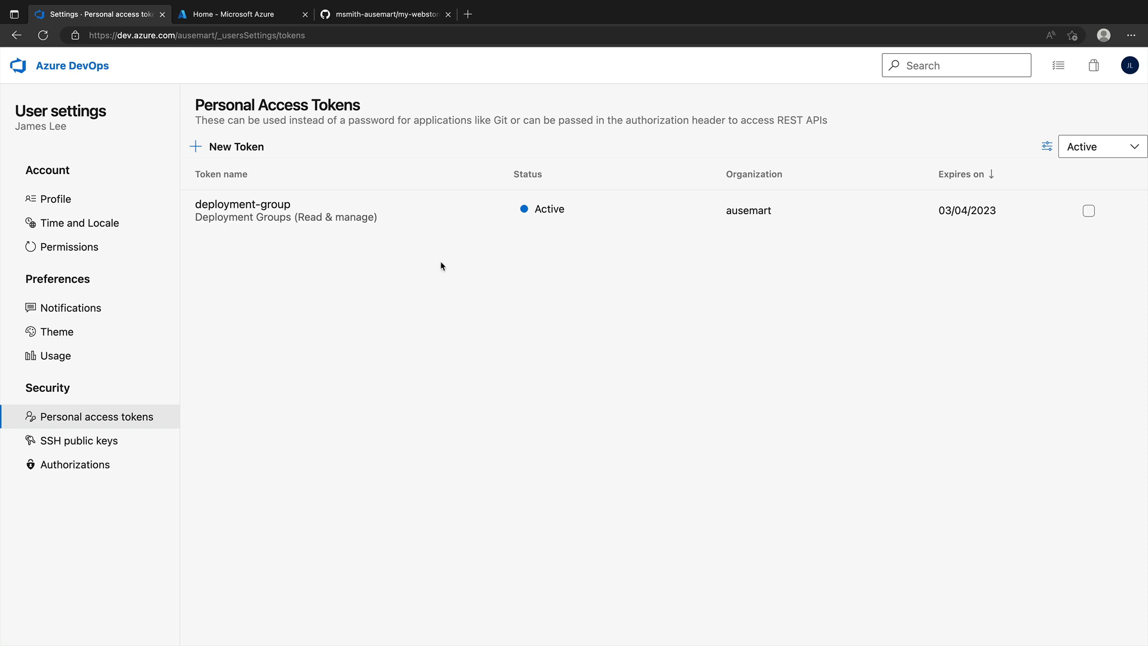
click(249, 13)
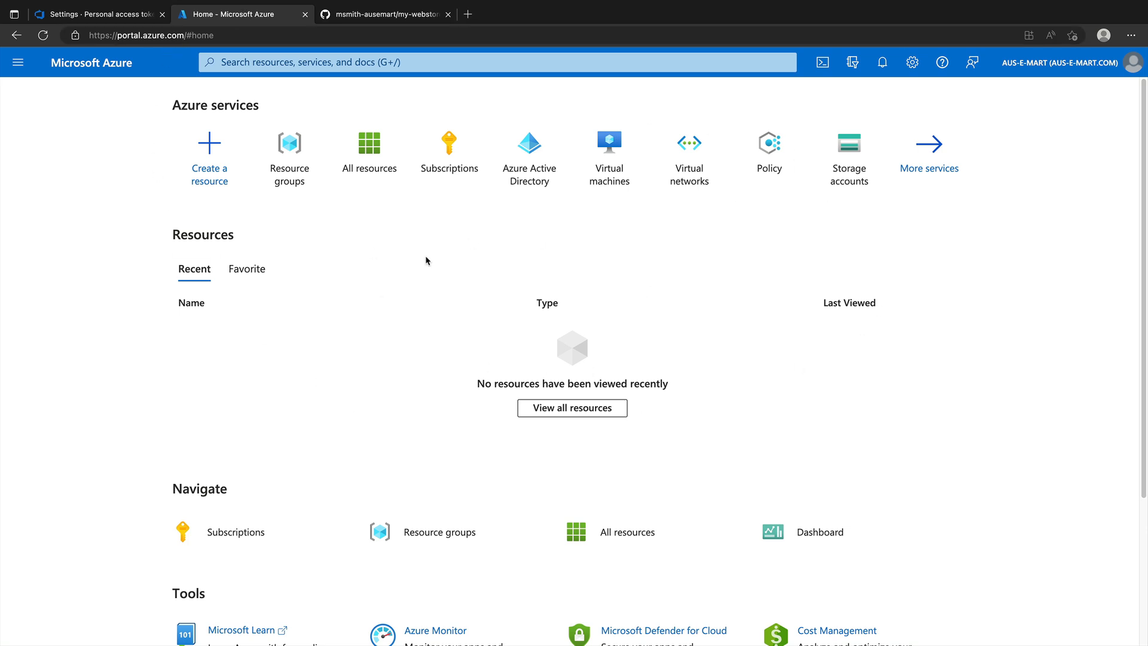
click(288, 37)
key(ctrl+v)
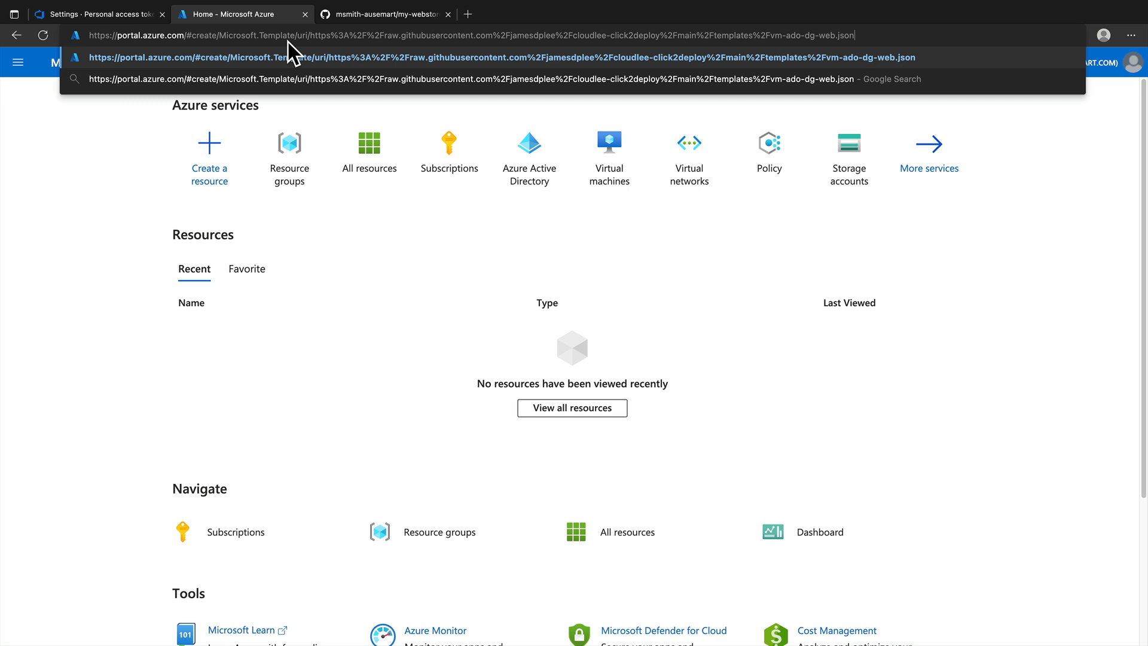
key(Return)
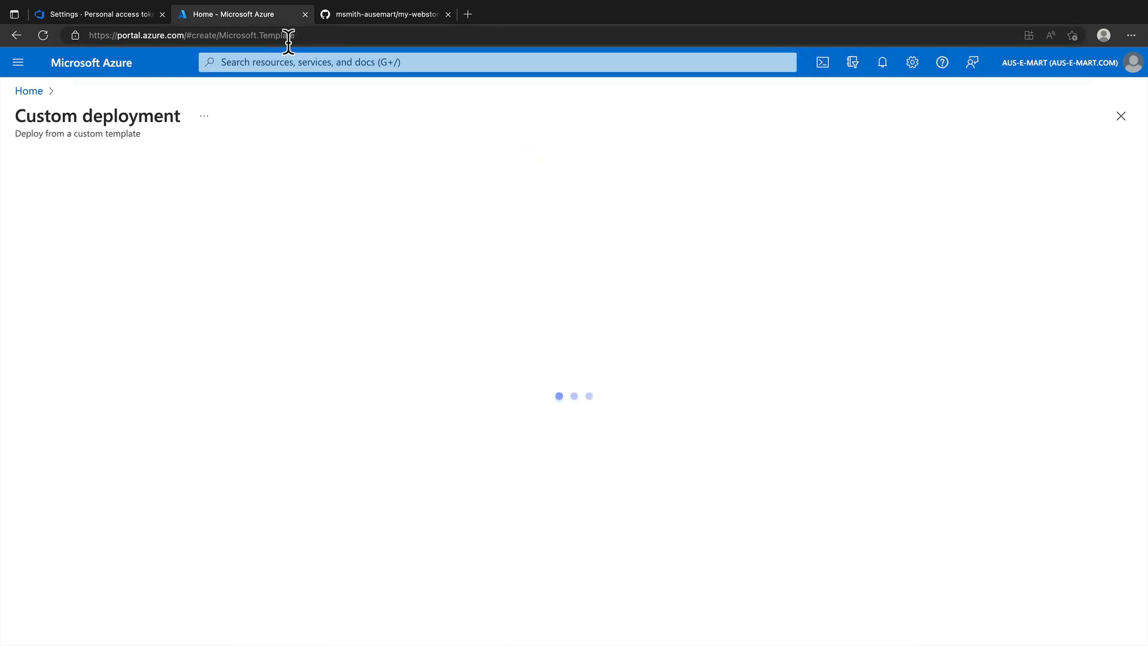
Assign the custom deployment to a new resource group named webvms-rg and set its region to Australia East
drag(1141, 182, 1130, 254)
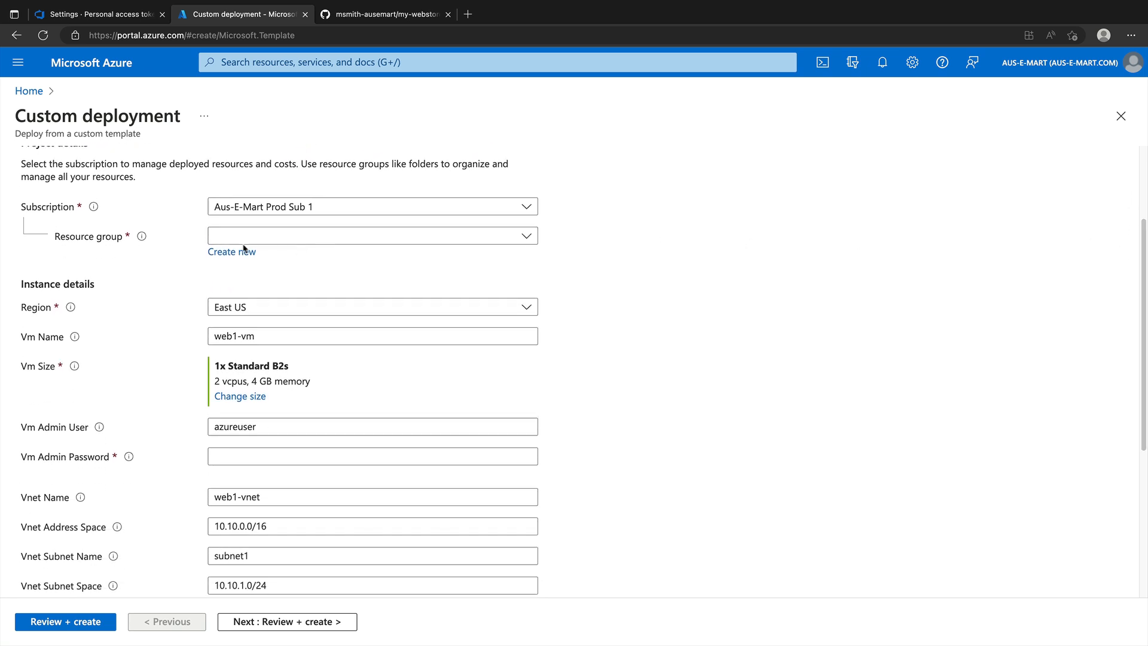
click(239, 253)
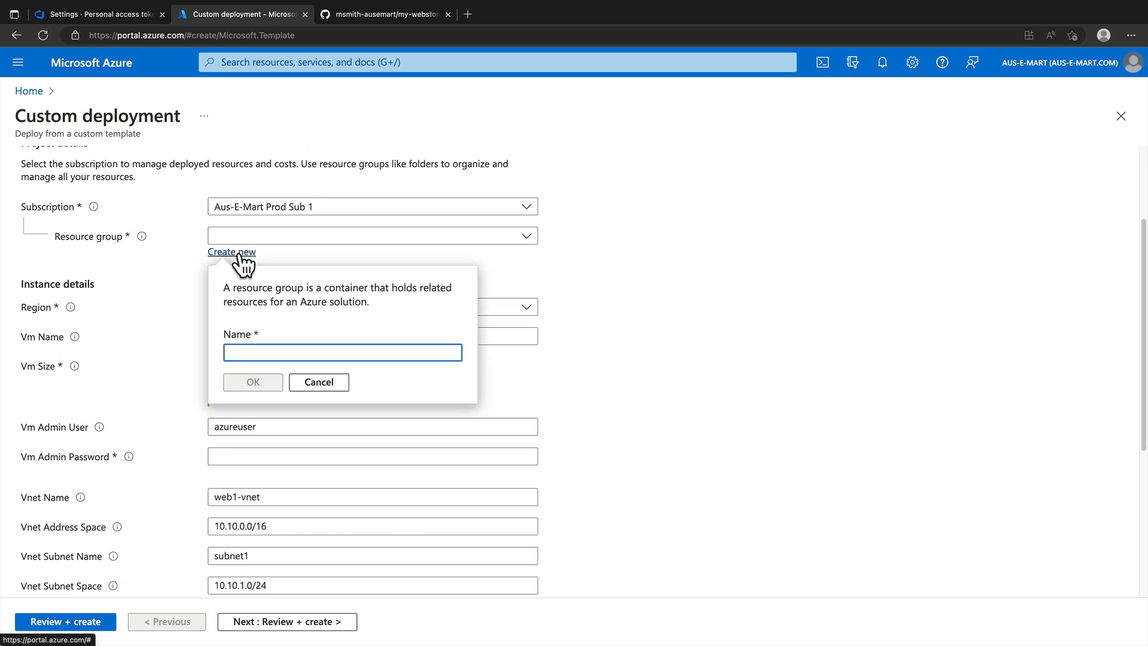
text(webvms-rg)
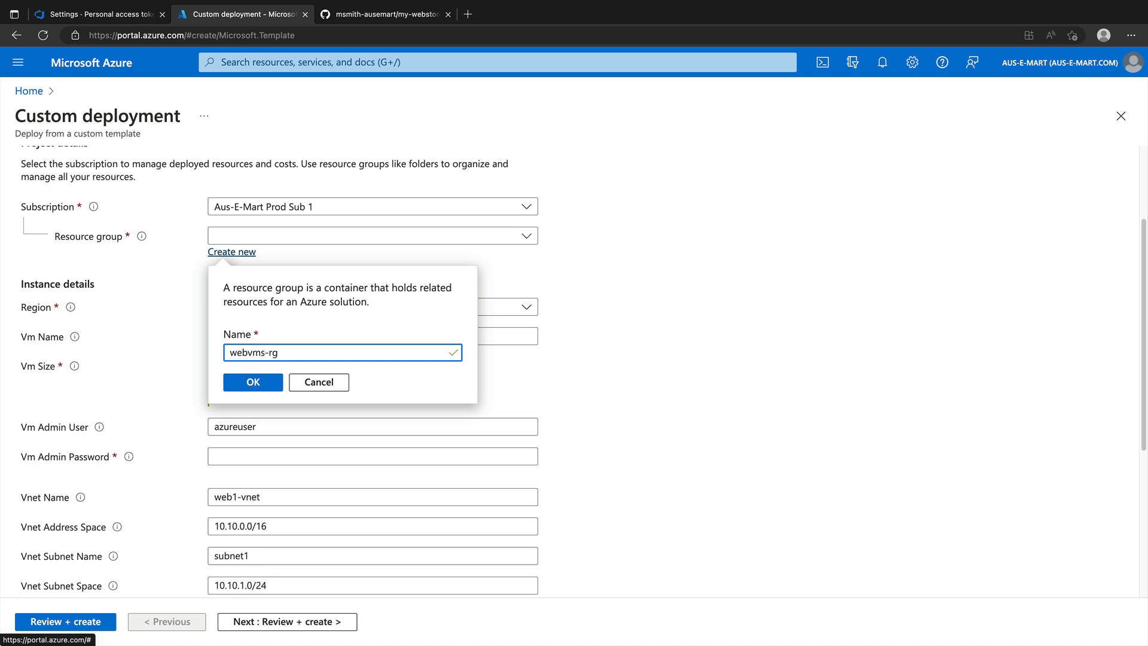
click(263, 375)
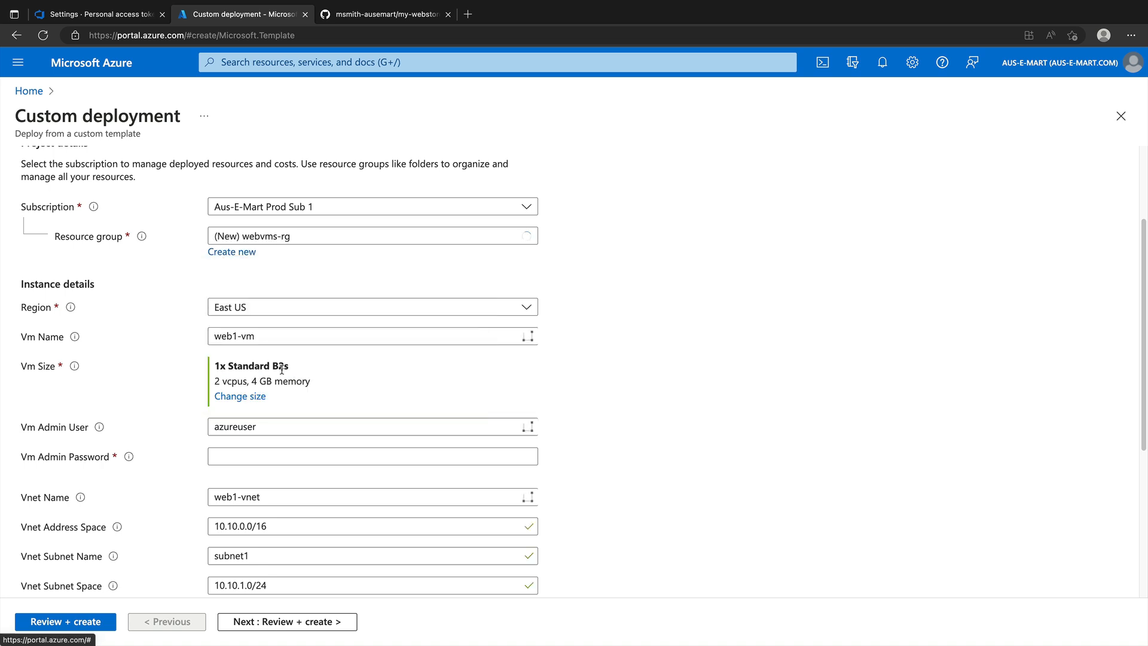
click(496, 311)
text(east)
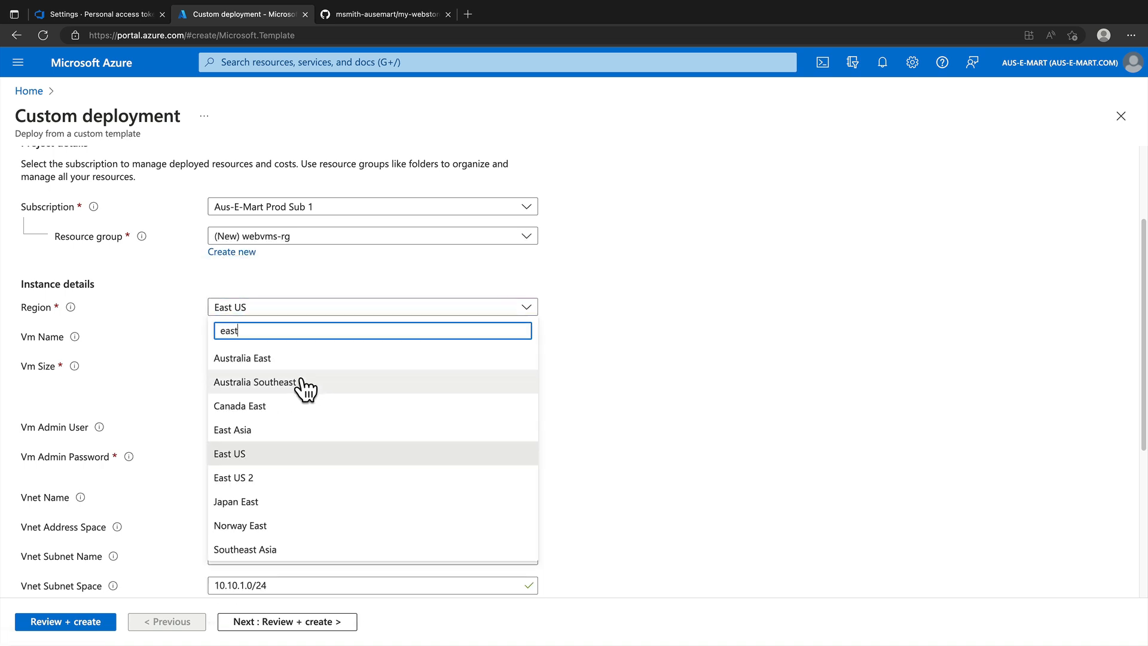
click(282, 361)
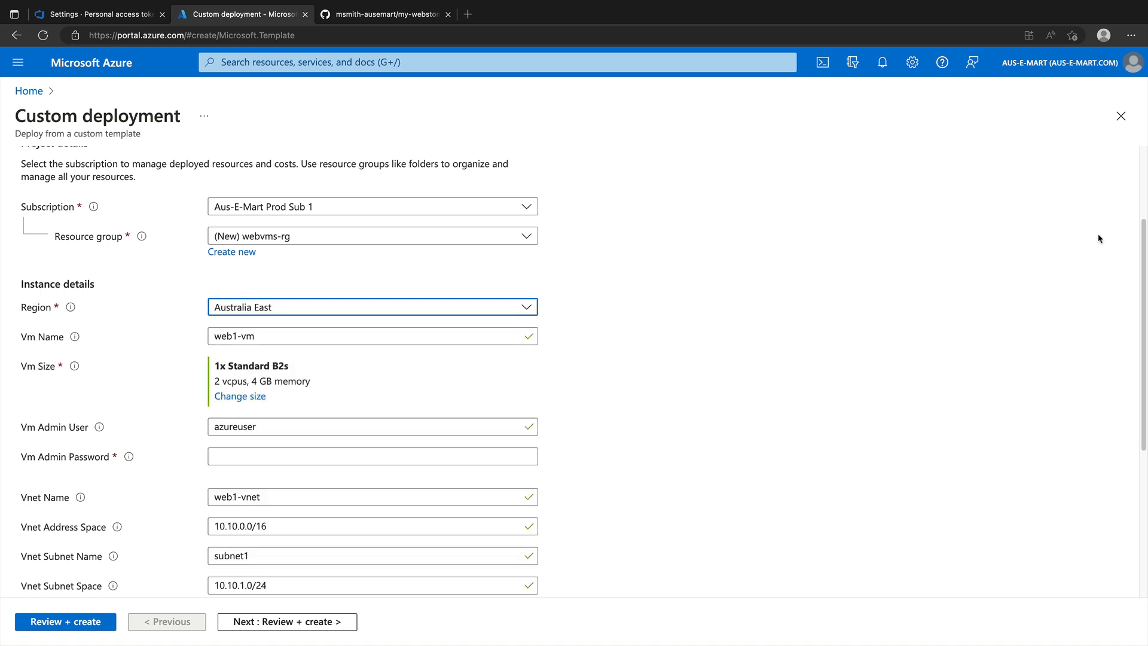
Paste the personal access token as the Dev Ops PAT and set the Dev Ops account name to ausemart
drag(1142, 248, 1142, 387)
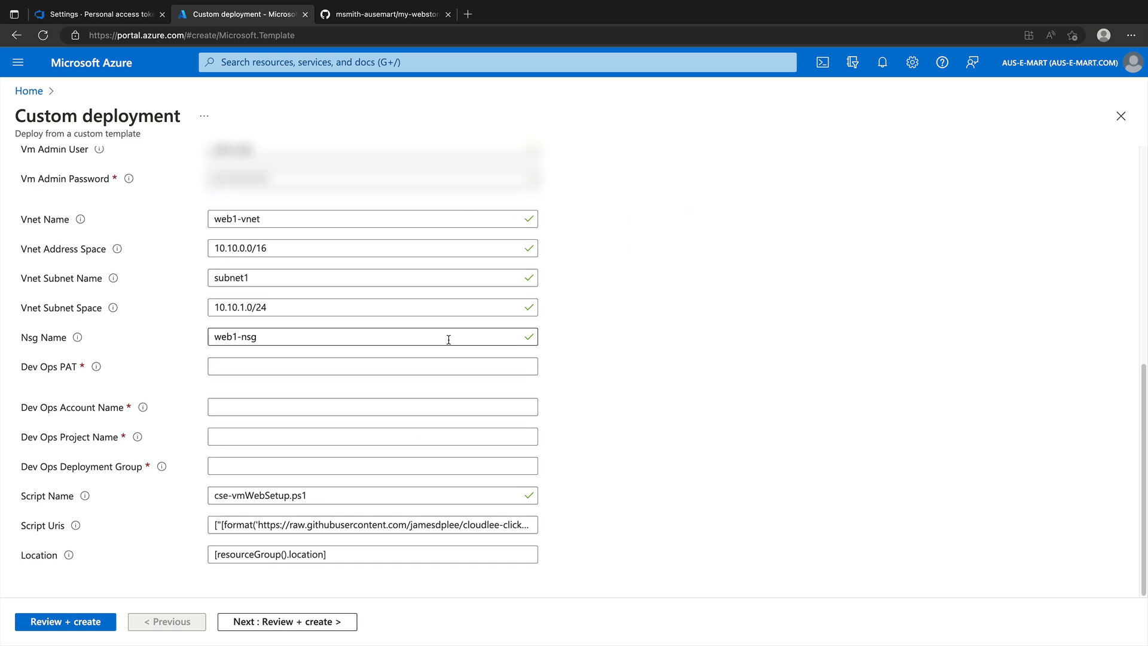
click(309, 366)
key(ctrl+v)
click(292, 414)
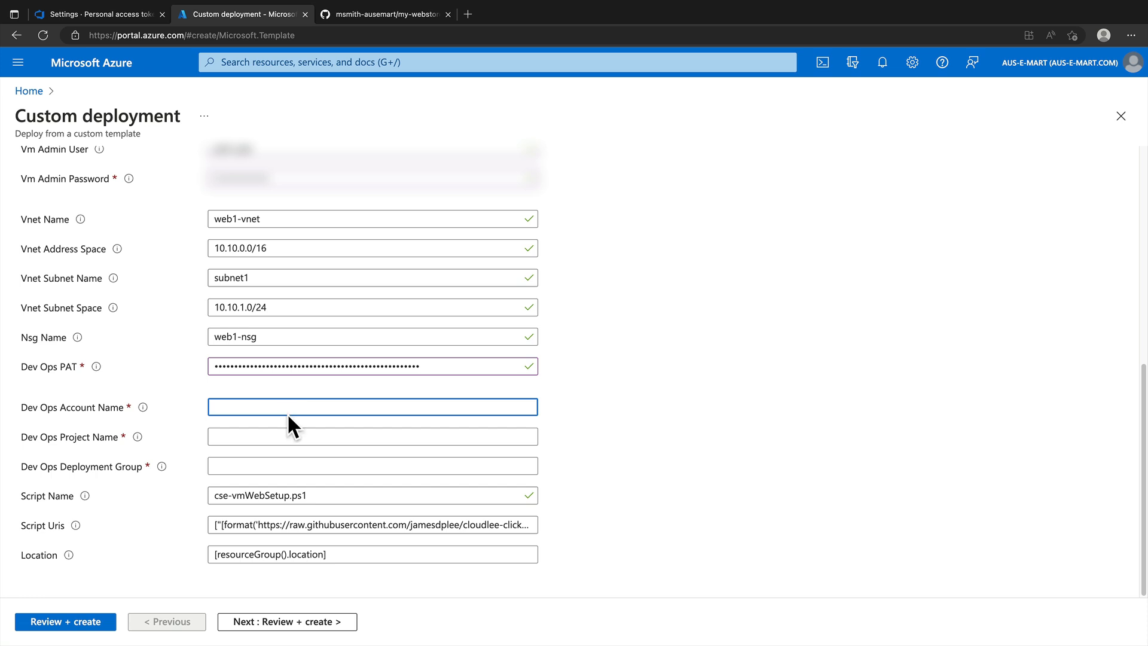
text(ausemart)
Check the project's name in Azure DevOps and enter ausemart-stores as the Dev Ops project name in the Azure deployment
click(284, 434)
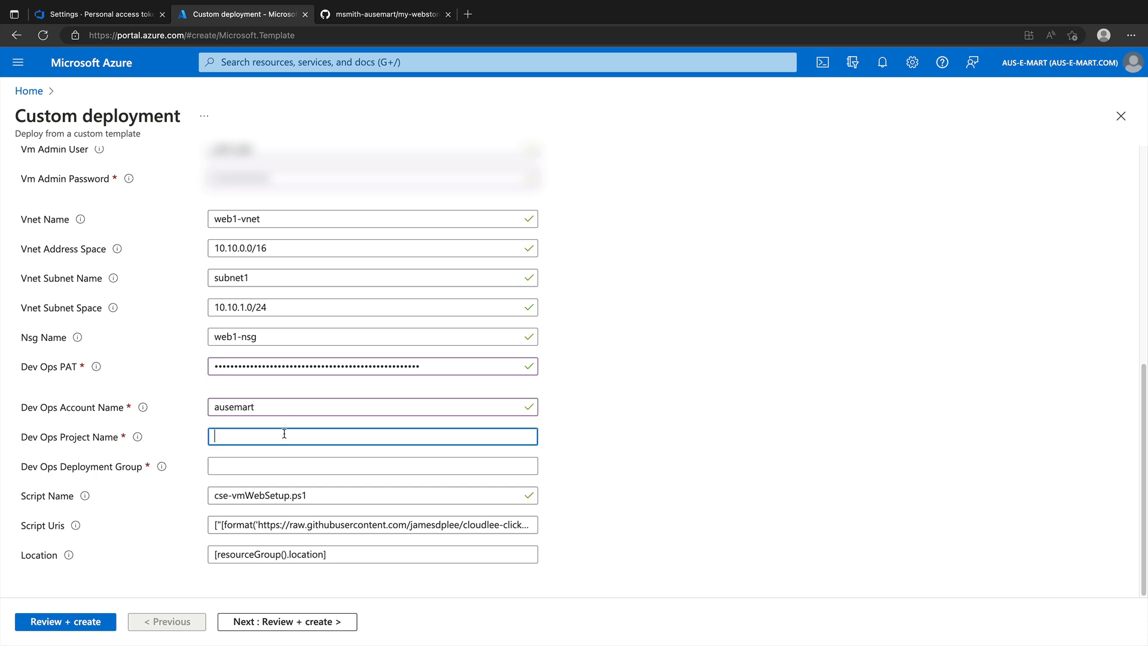
click(121, 17)
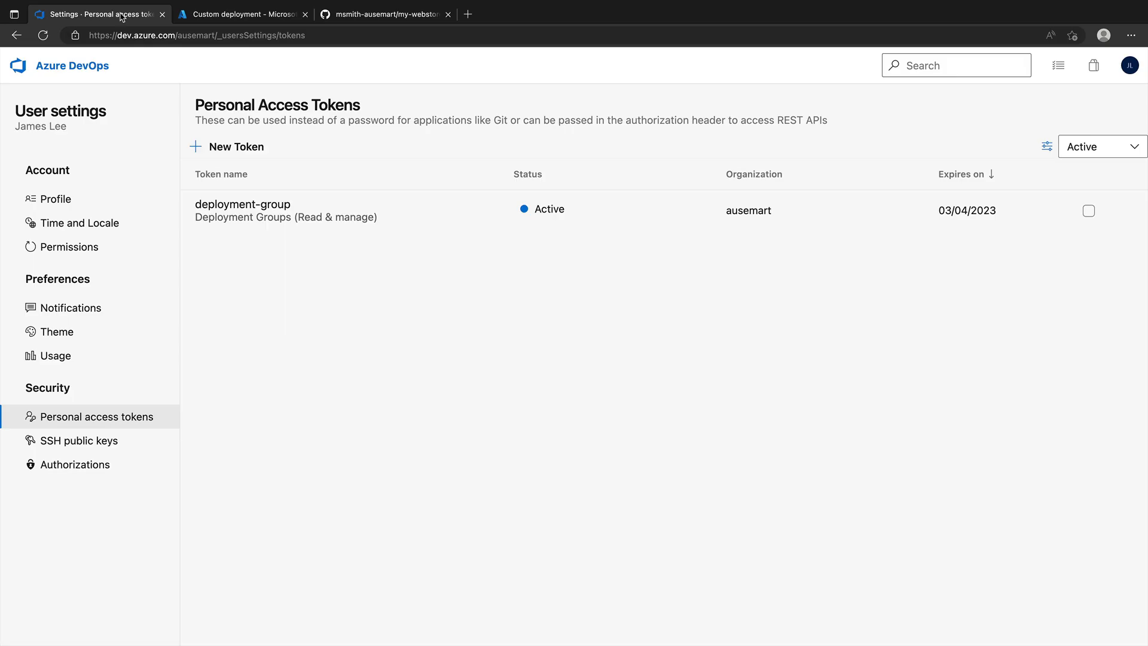
click(60, 70)
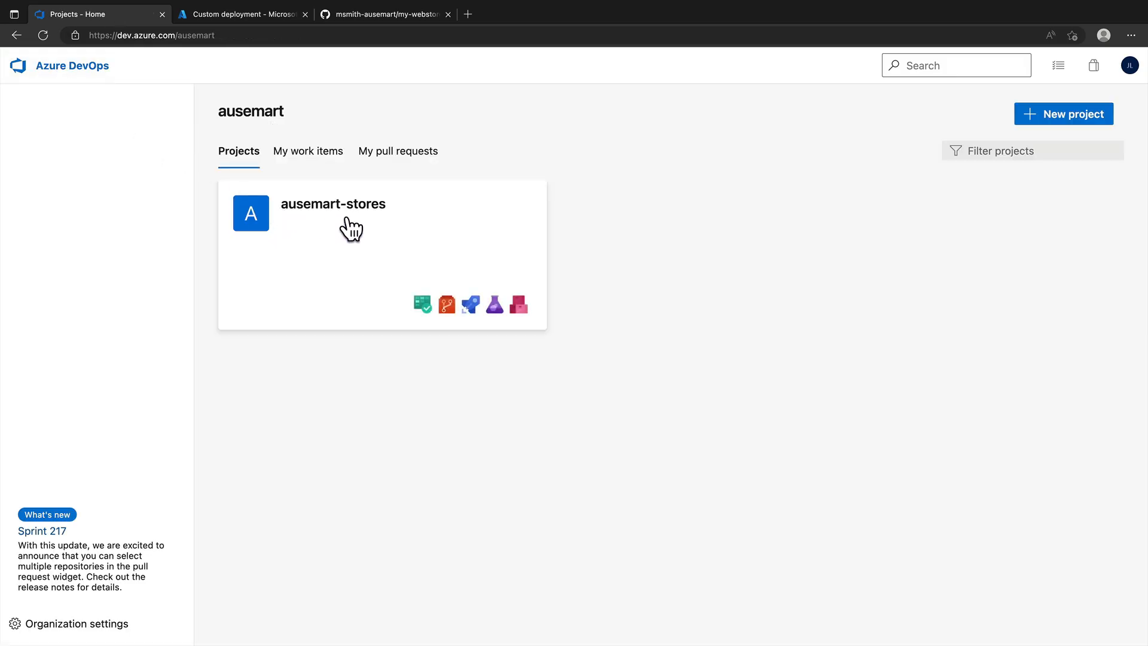
click(248, 14)
text(ausemart-stores)
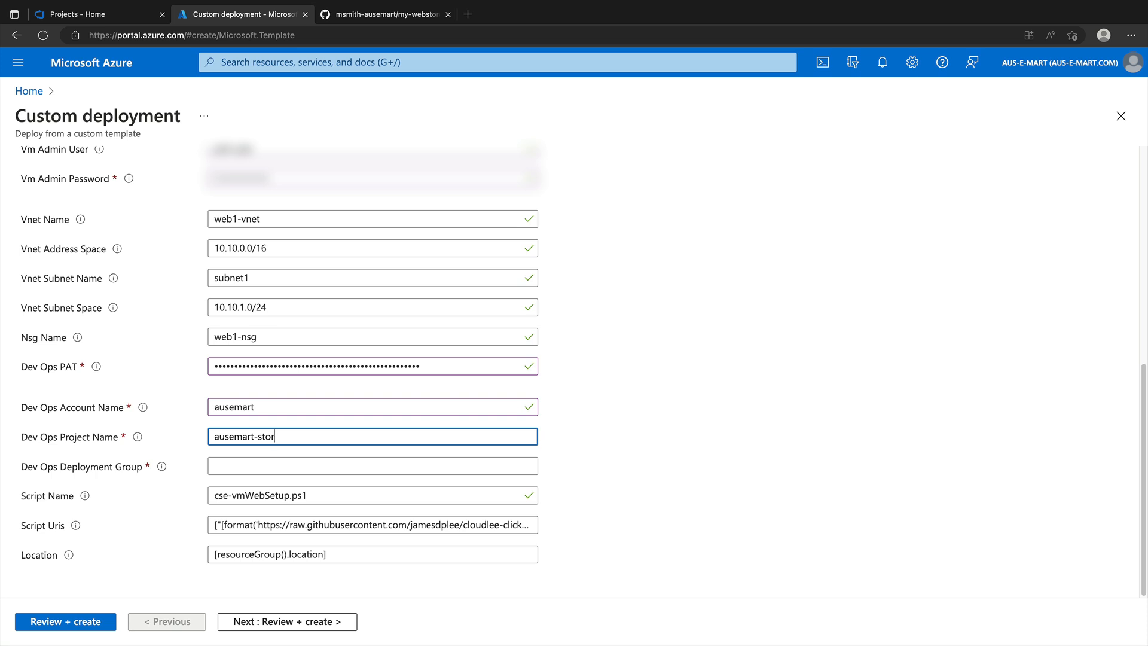
Look up the ausemart-stores deployment group in Azure DevOps and enter prod-web-servers as the Azure deployment's Dev Ops deployment group
click(146, 8)
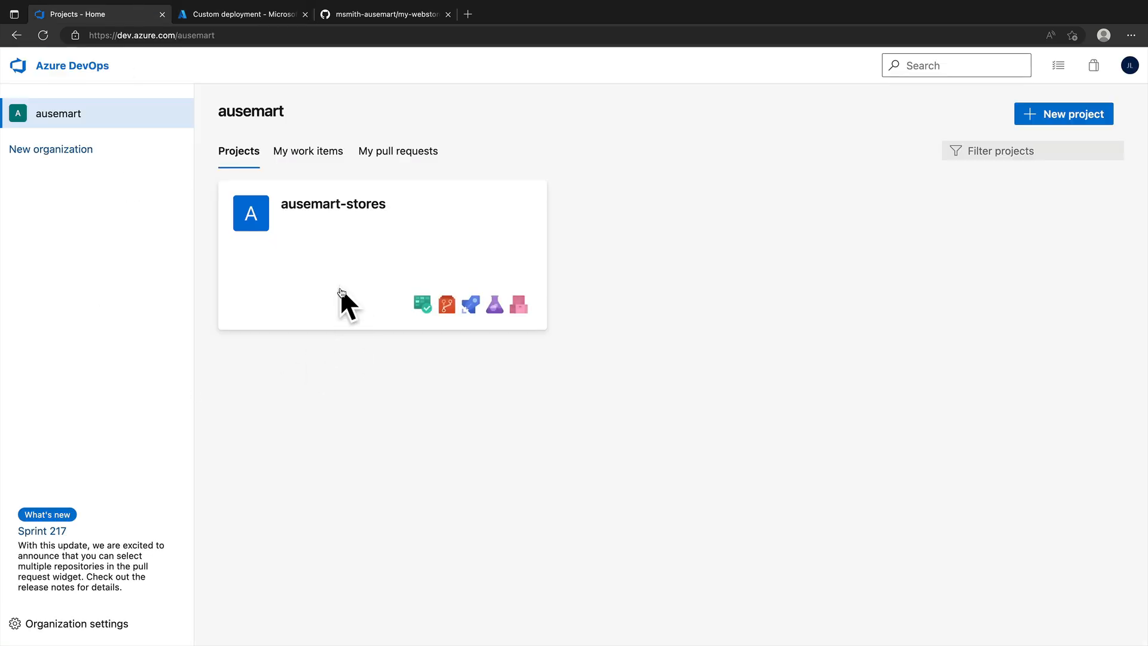
click(344, 299)
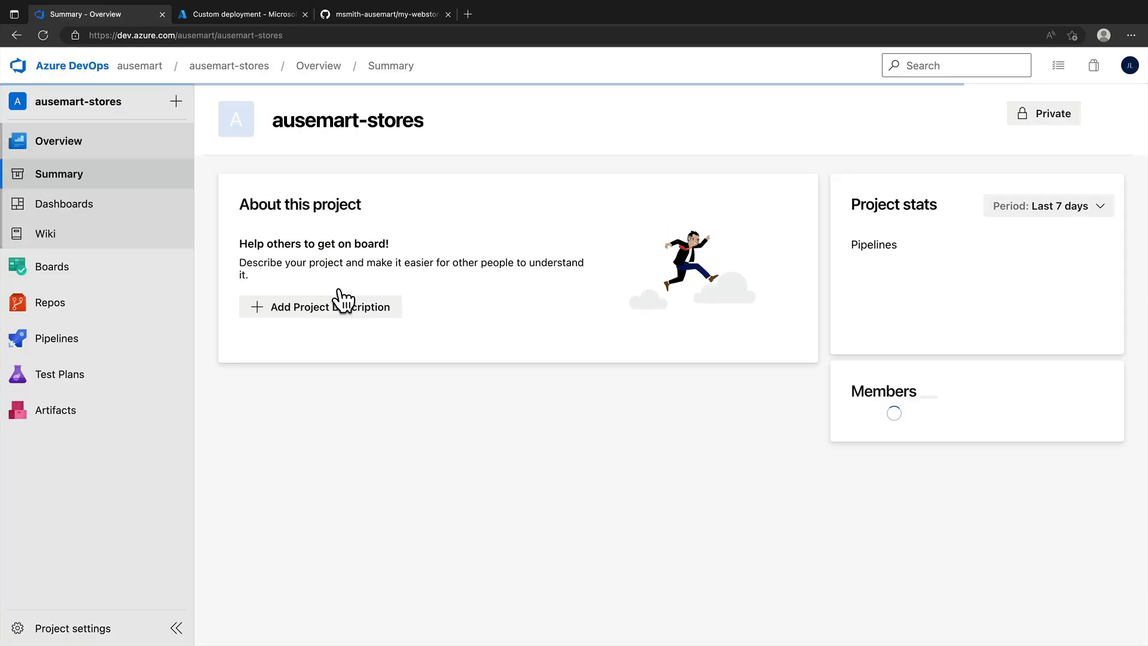
click(115, 350)
click(123, 438)
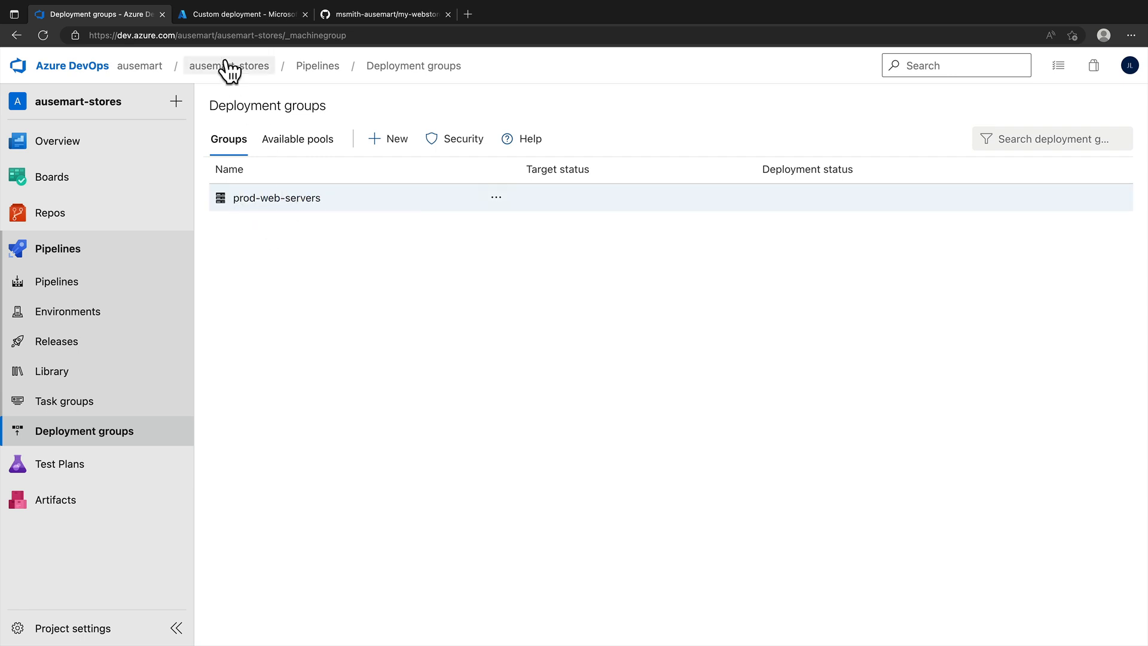
click(239, 14)
click(238, 463)
key(ctrl+v)
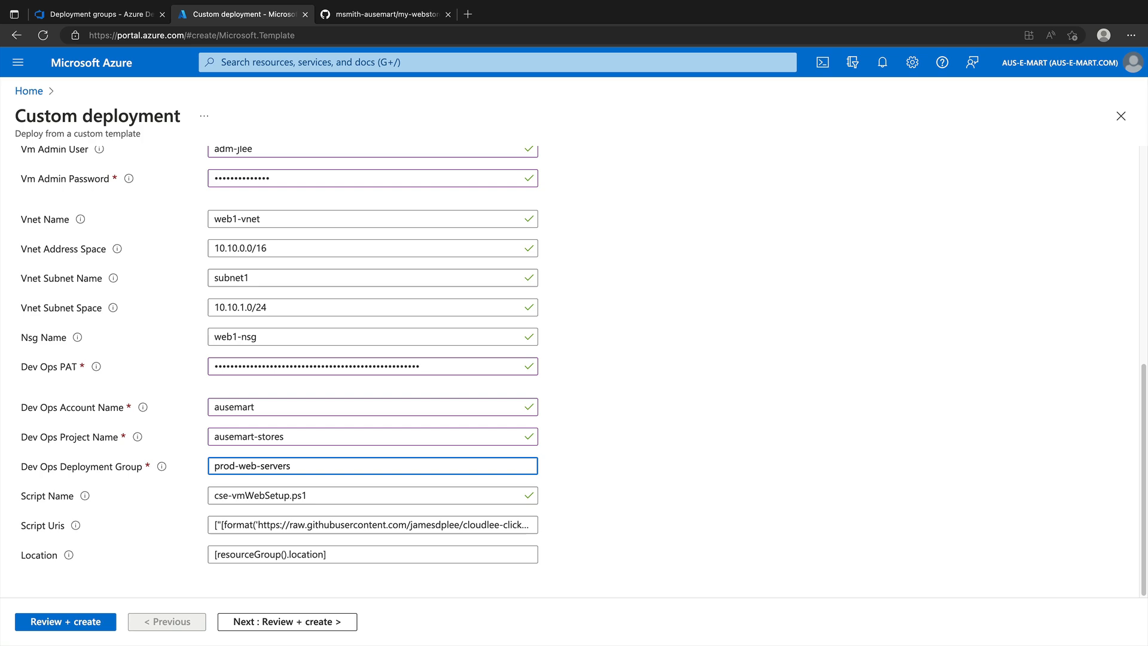
Review and create the template deployment, and check the targets of the prod-web-servers group in Azure DevOps
click(88, 623)
click(45, 621)
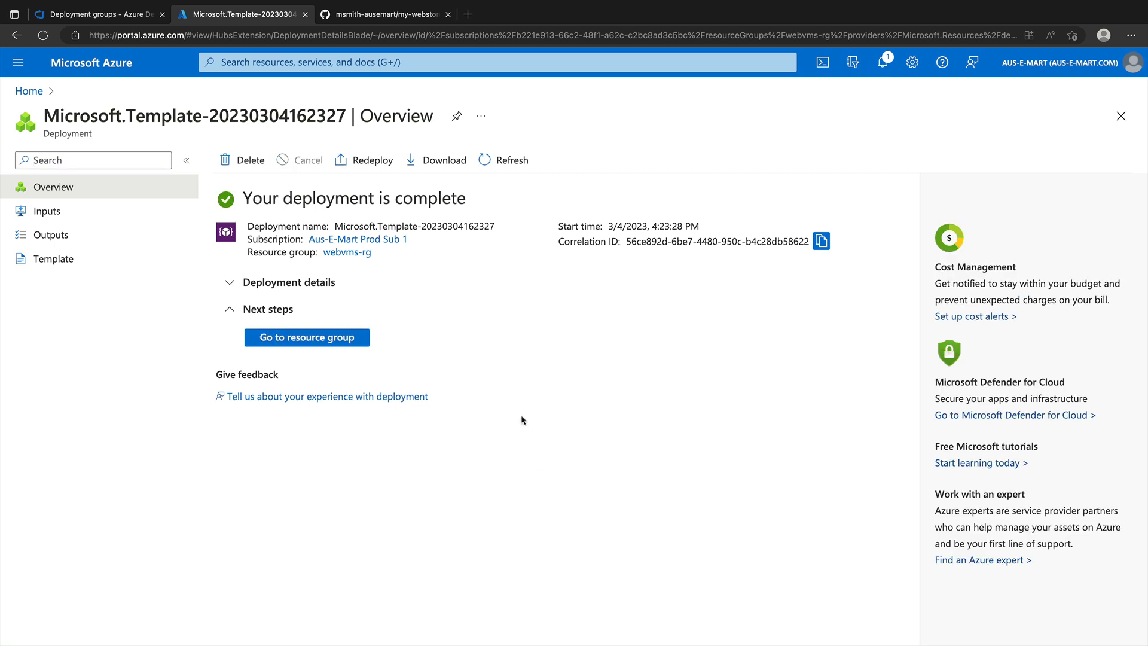
click(127, 16)
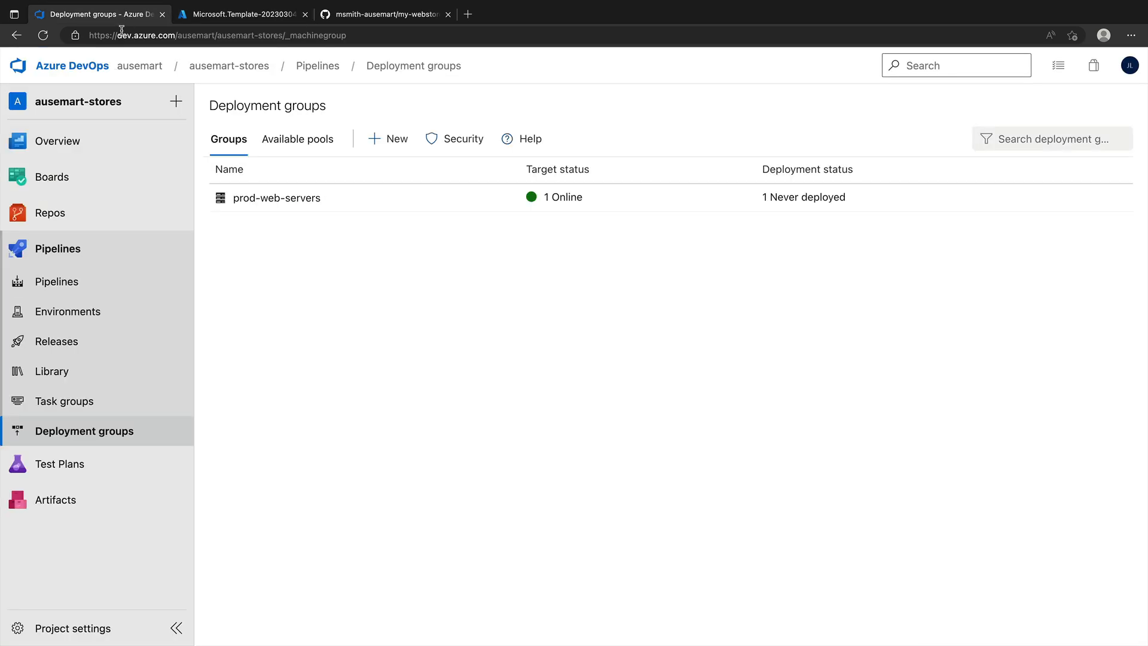
click(293, 198)
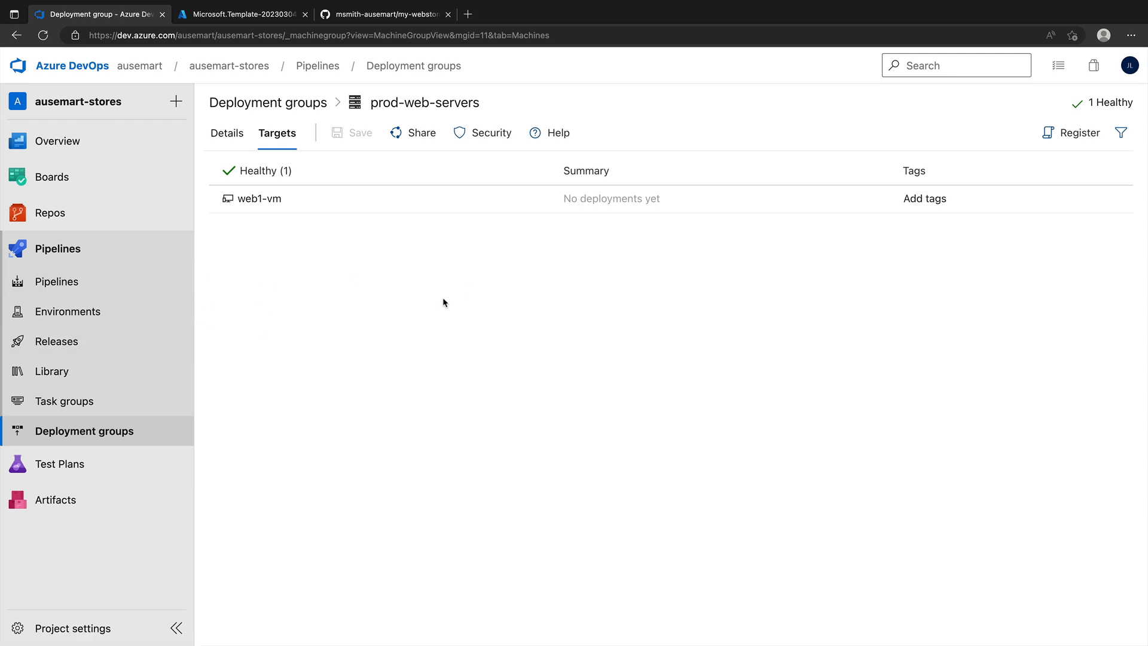
Start a new release pipeline from the IIS website deployment template and name its stage Production
click(114, 355)
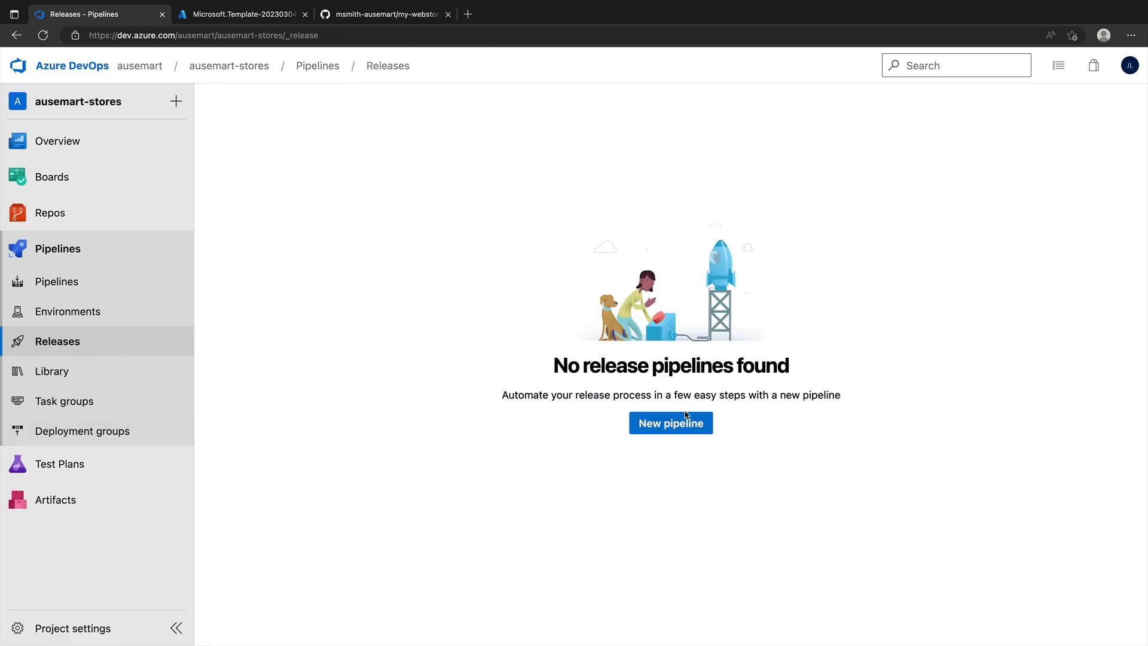
click(696, 428)
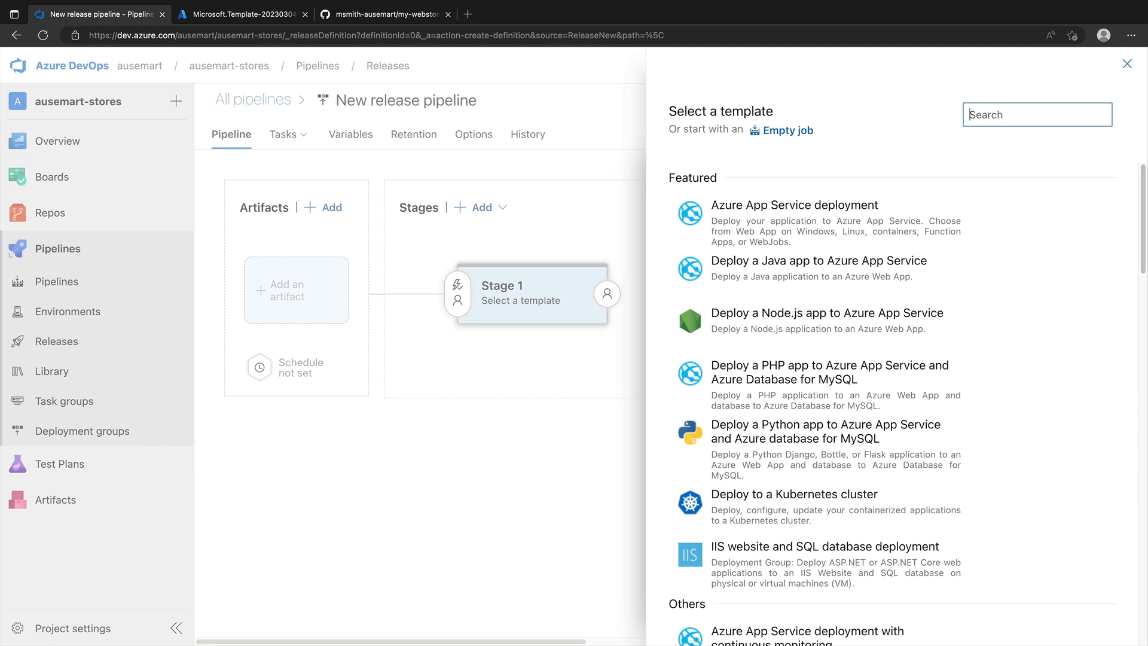
text(.net)
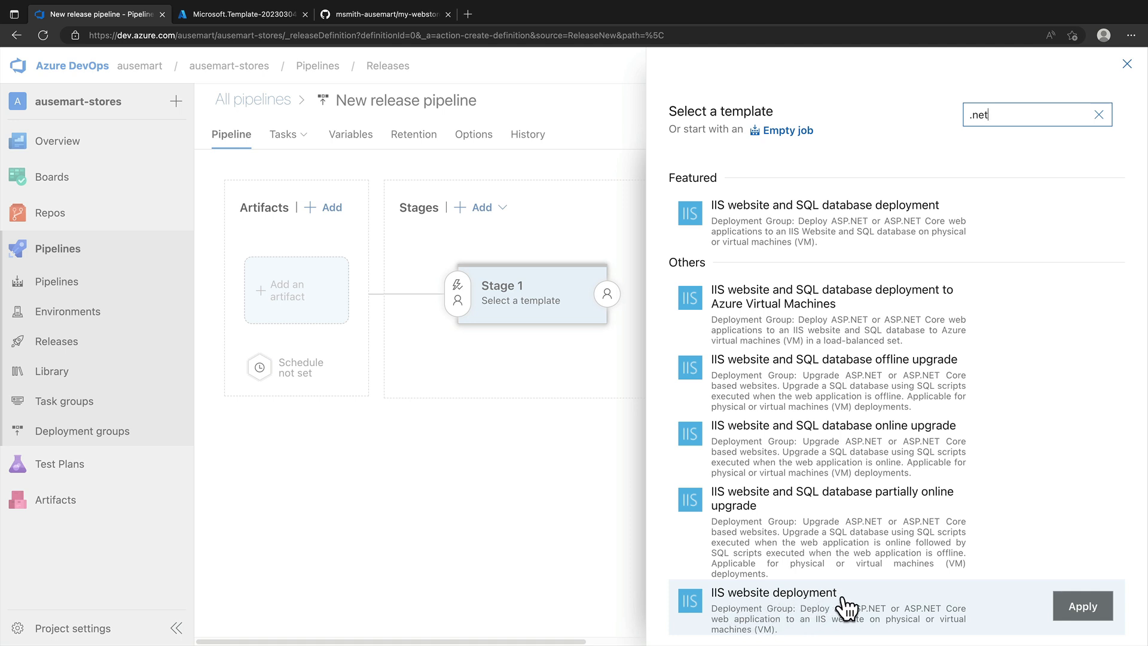
click(1083, 605)
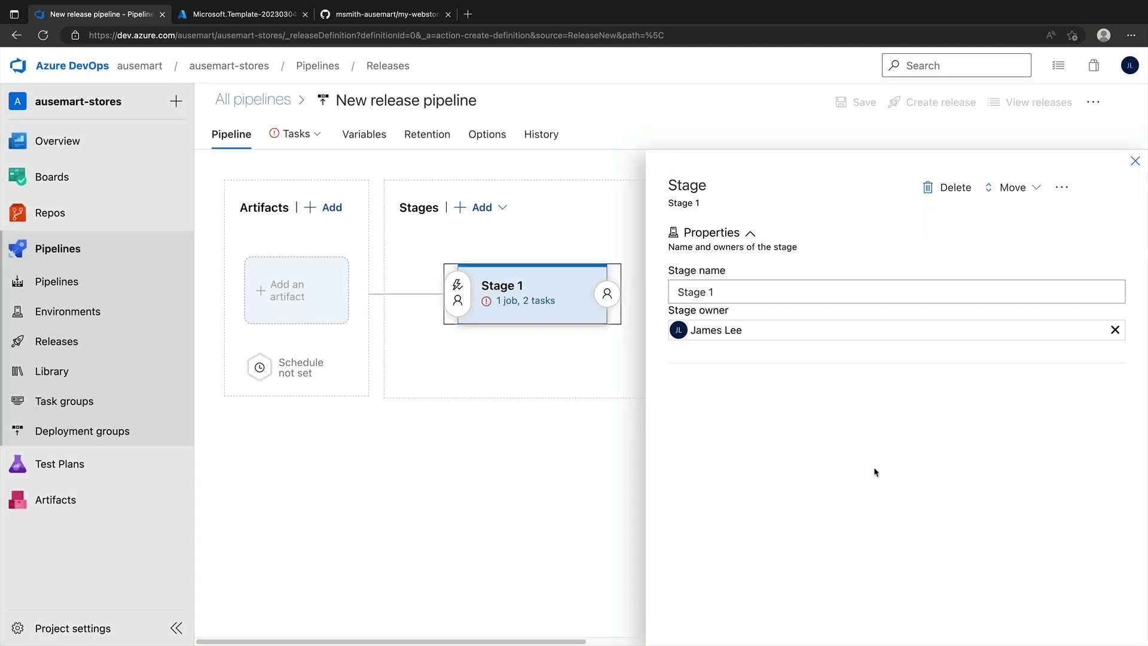
triple_click(731, 281)
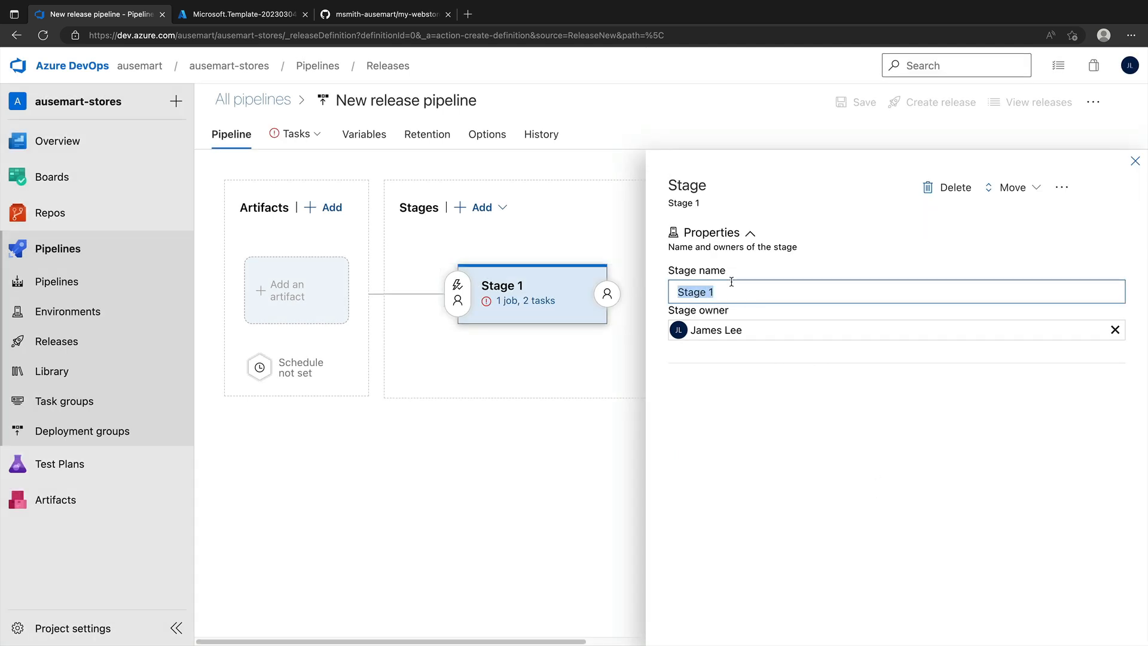
text(Production)
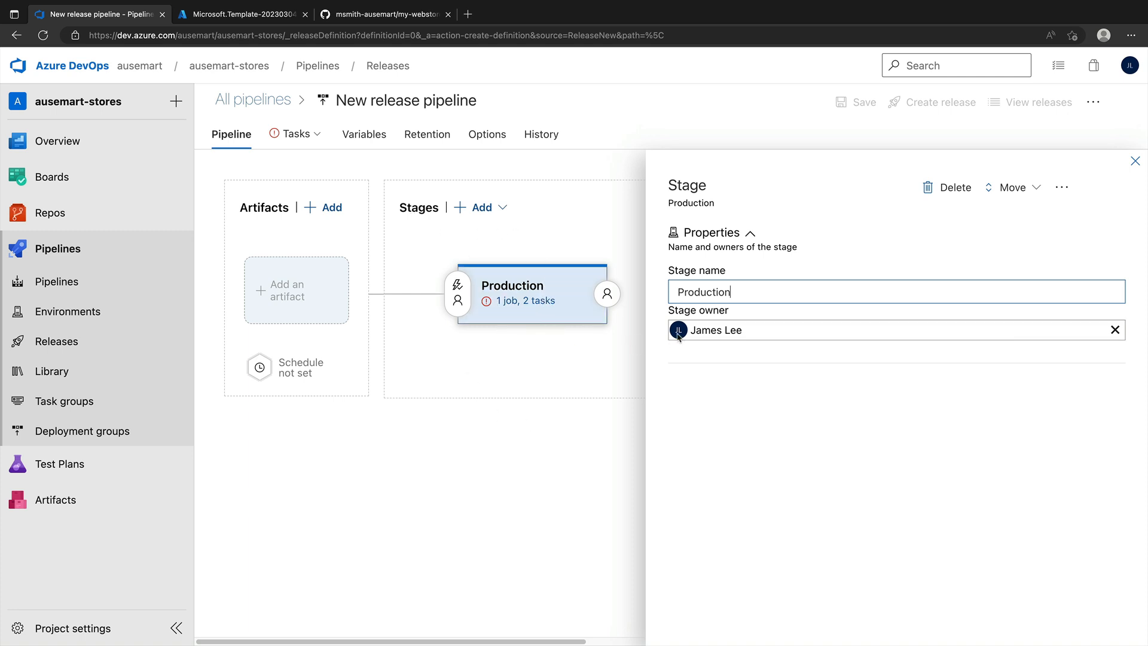
click(1134, 161)
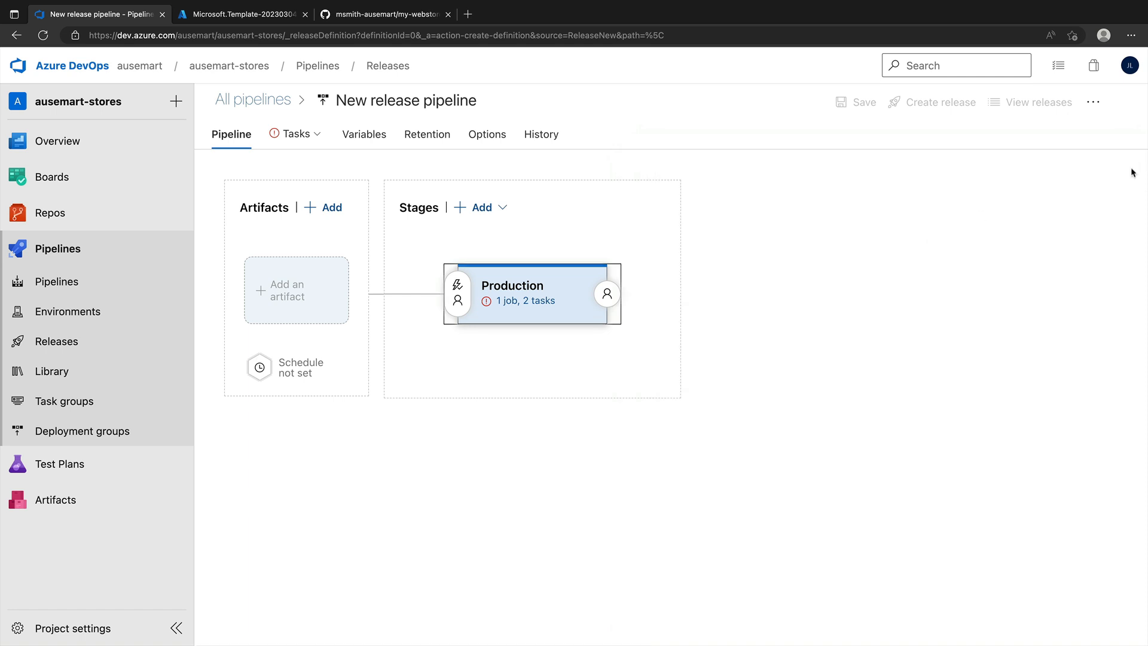
Add the Web Store Build pipeline of ausemart-stores as the release's build artifact, using the Latest default version
click(319, 305)
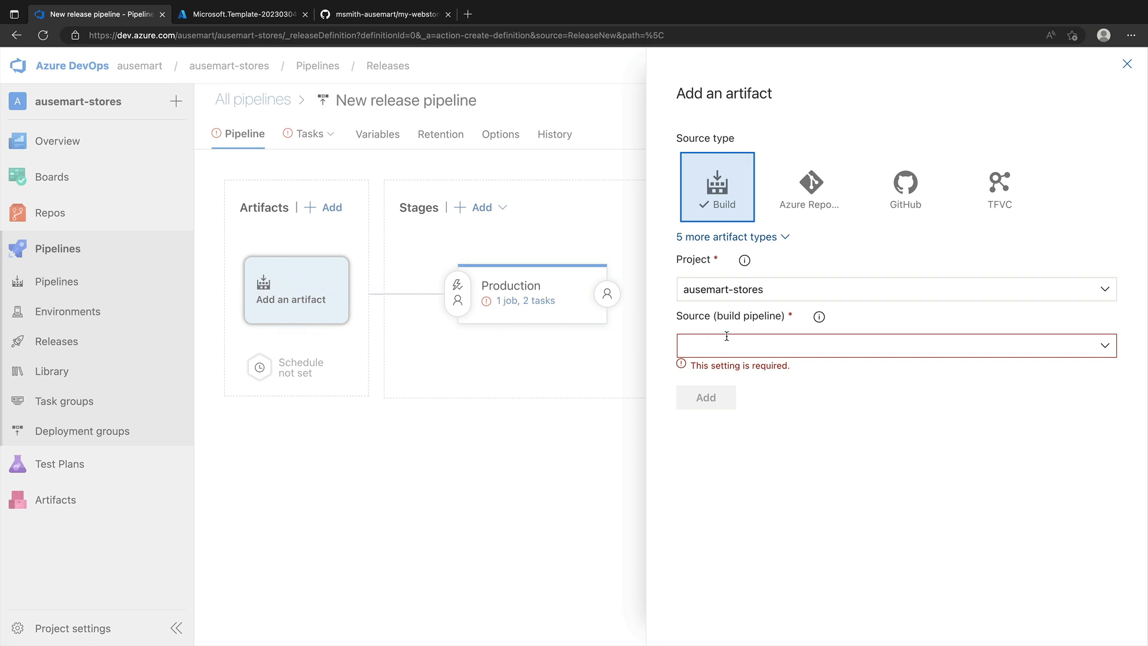
click(1040, 348)
click(854, 374)
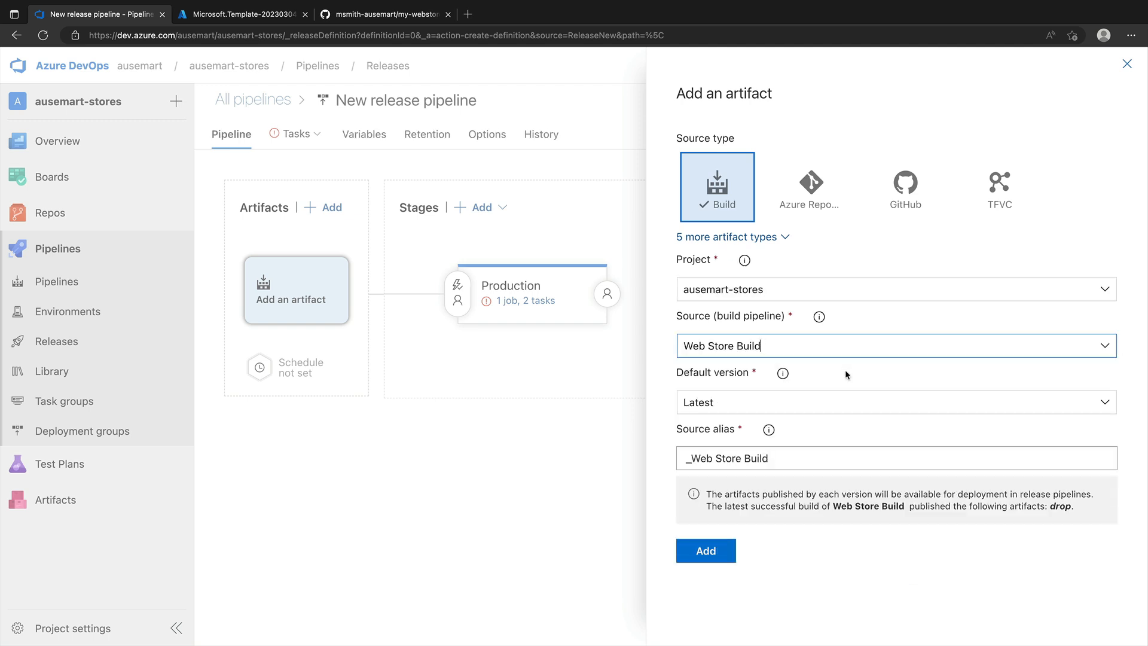
click(725, 546)
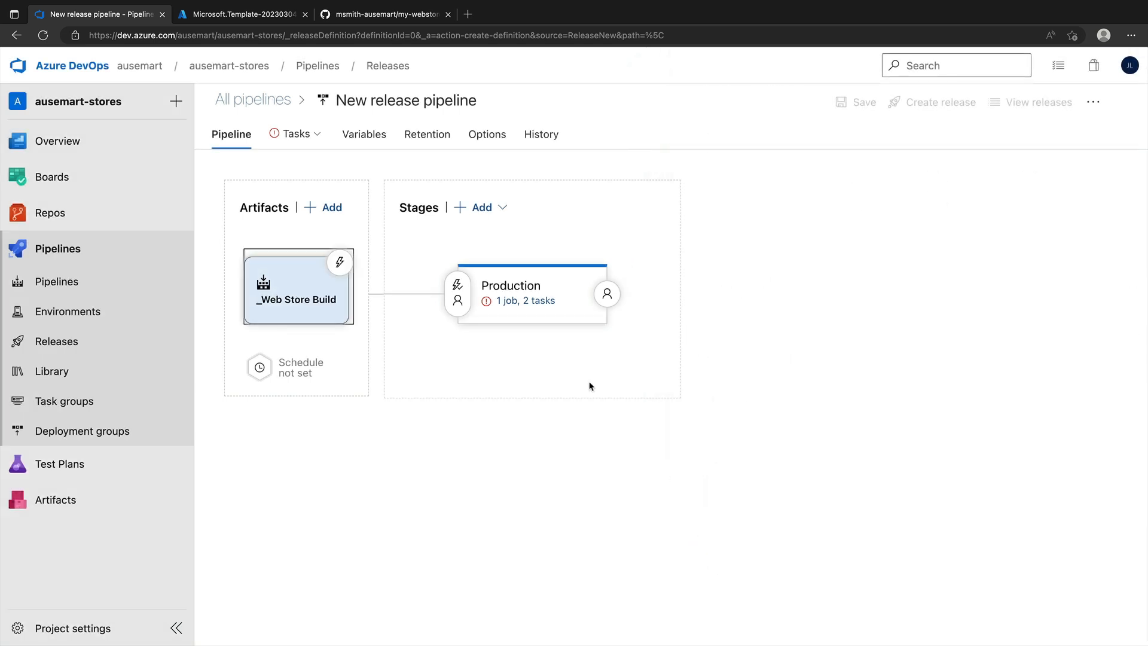
Set the deployment group of the Production stage's IIS Deployment job to prod-web-servers
click(517, 305)
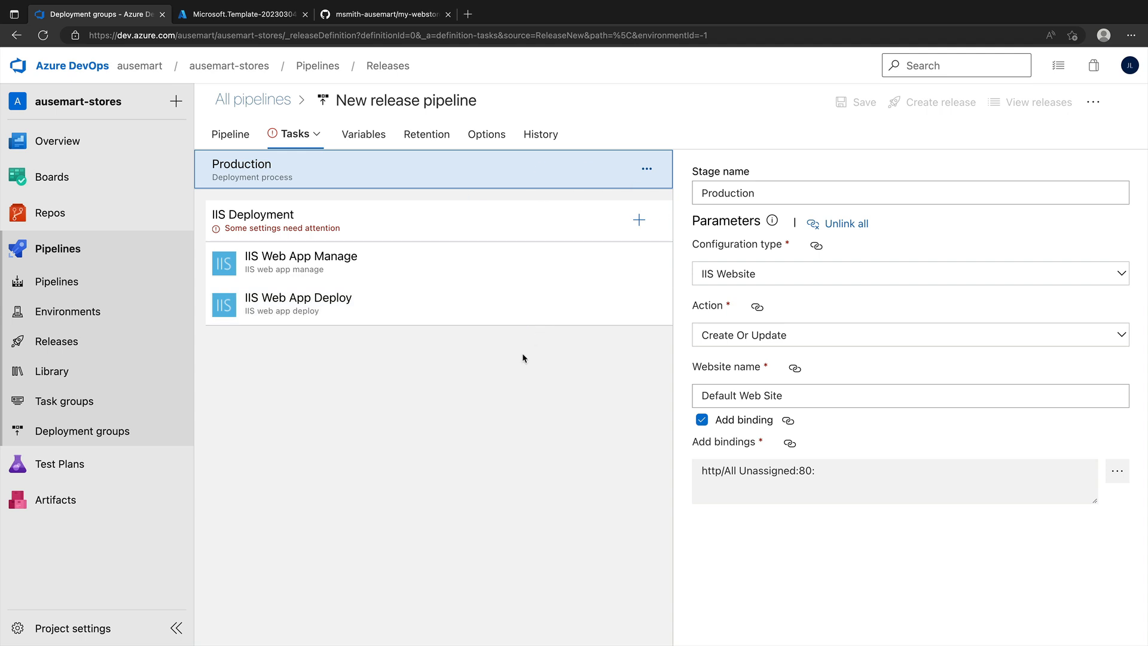
click(448, 230)
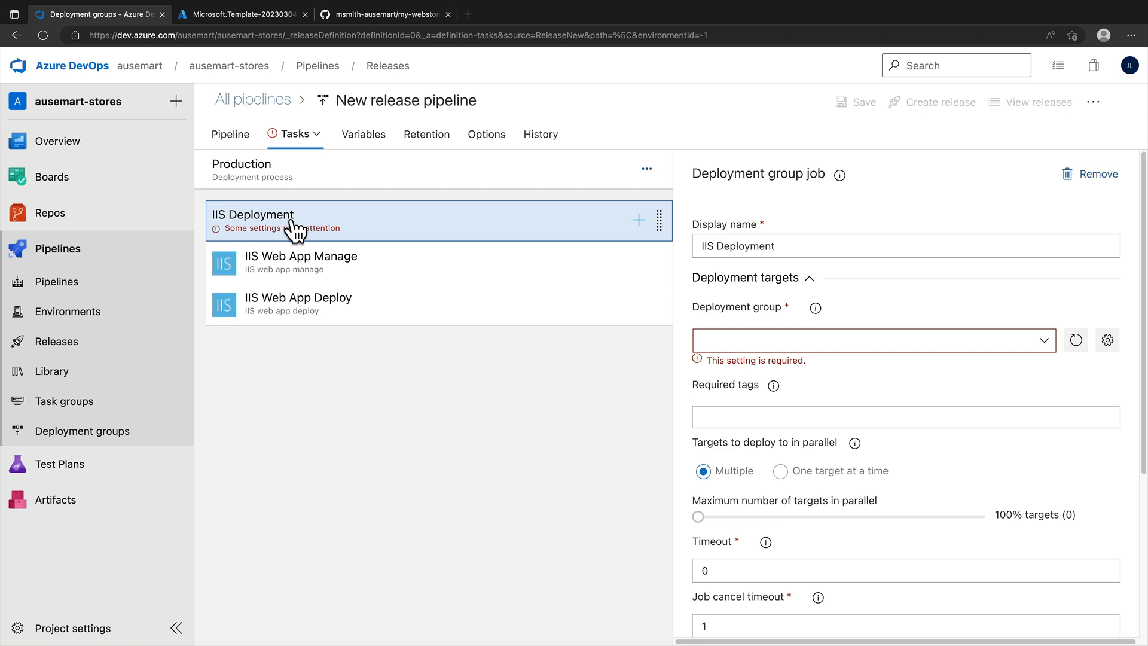
click(1044, 342)
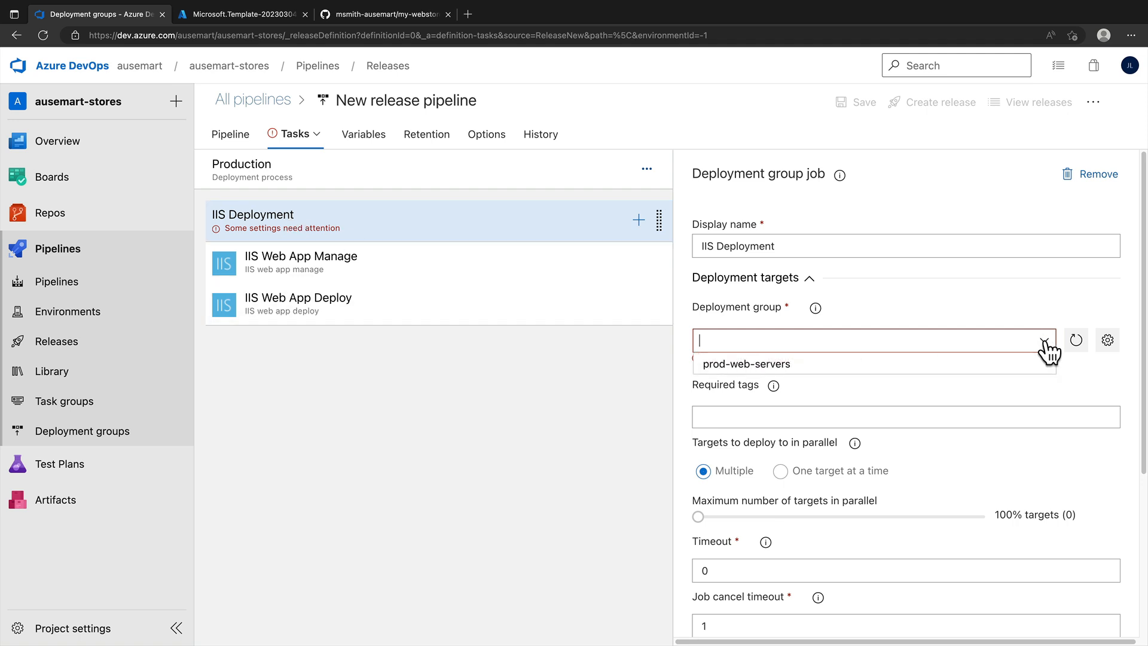
click(756, 364)
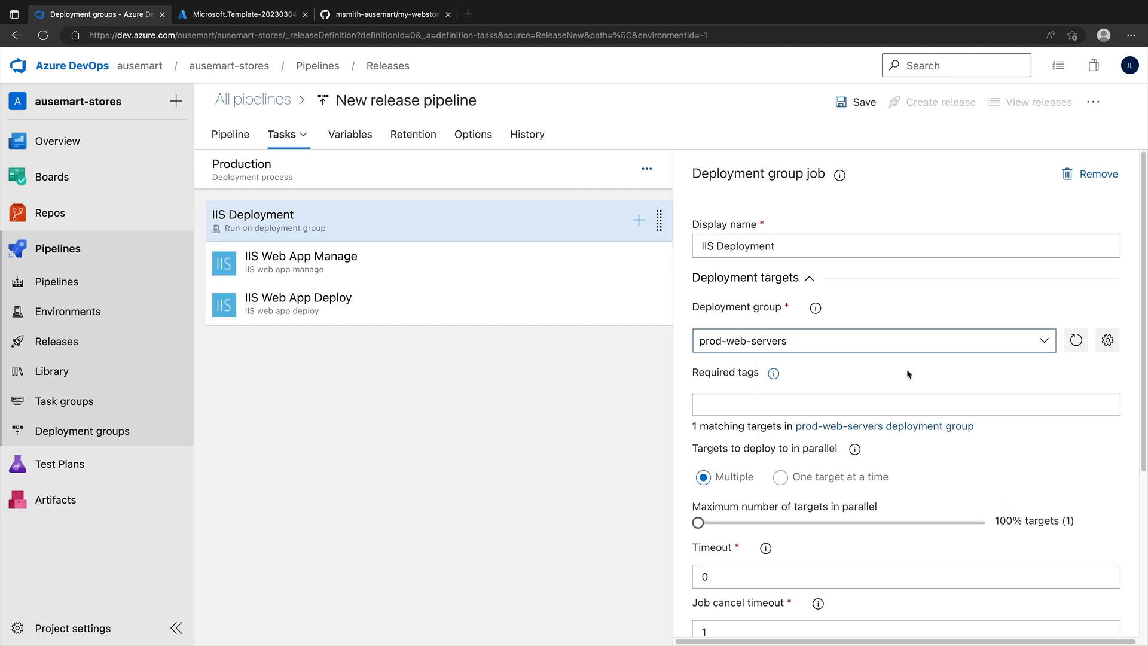
Remove the IIS Web App Manage task from the job and review the settings of the IIS Web App Deploy task
click(364, 281)
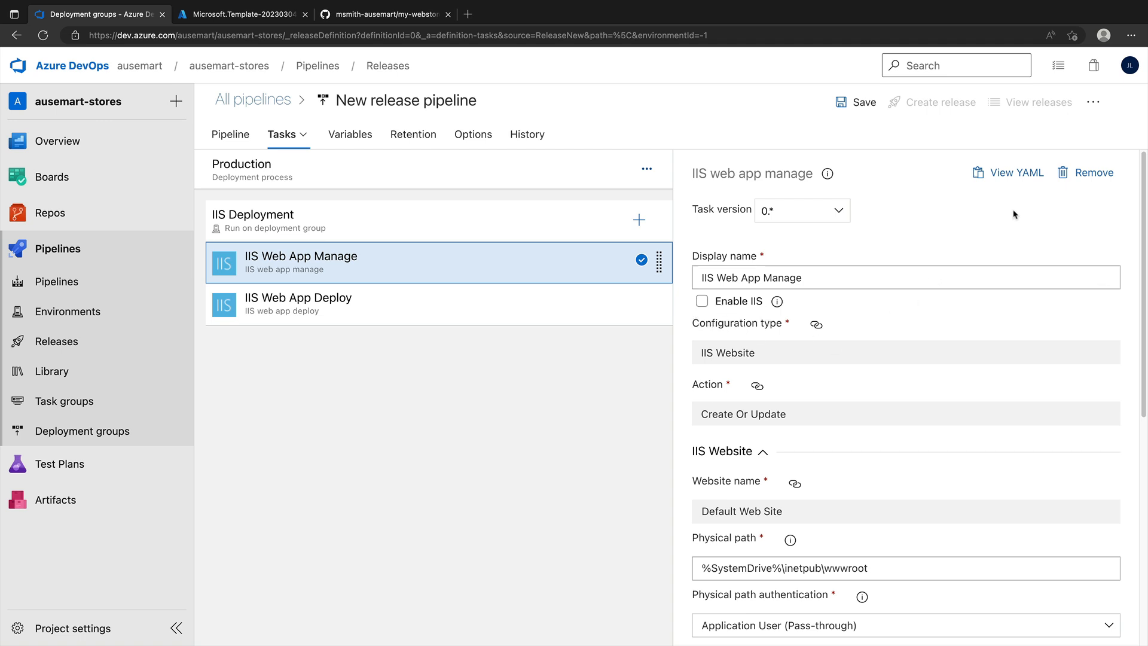
click(1083, 179)
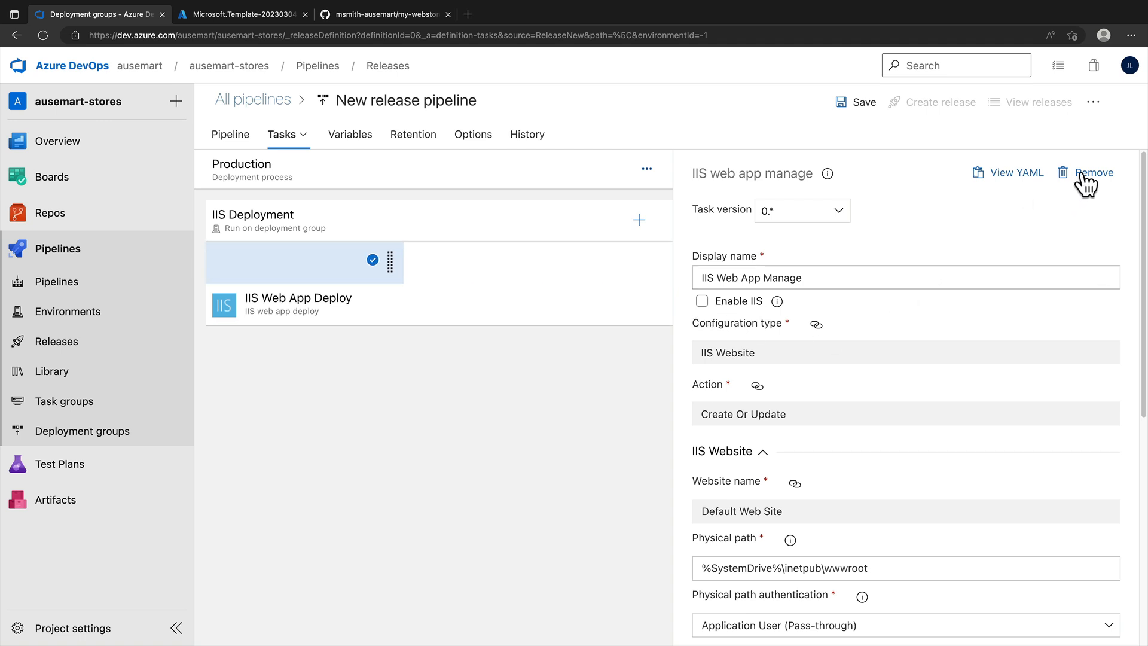
click(390, 276)
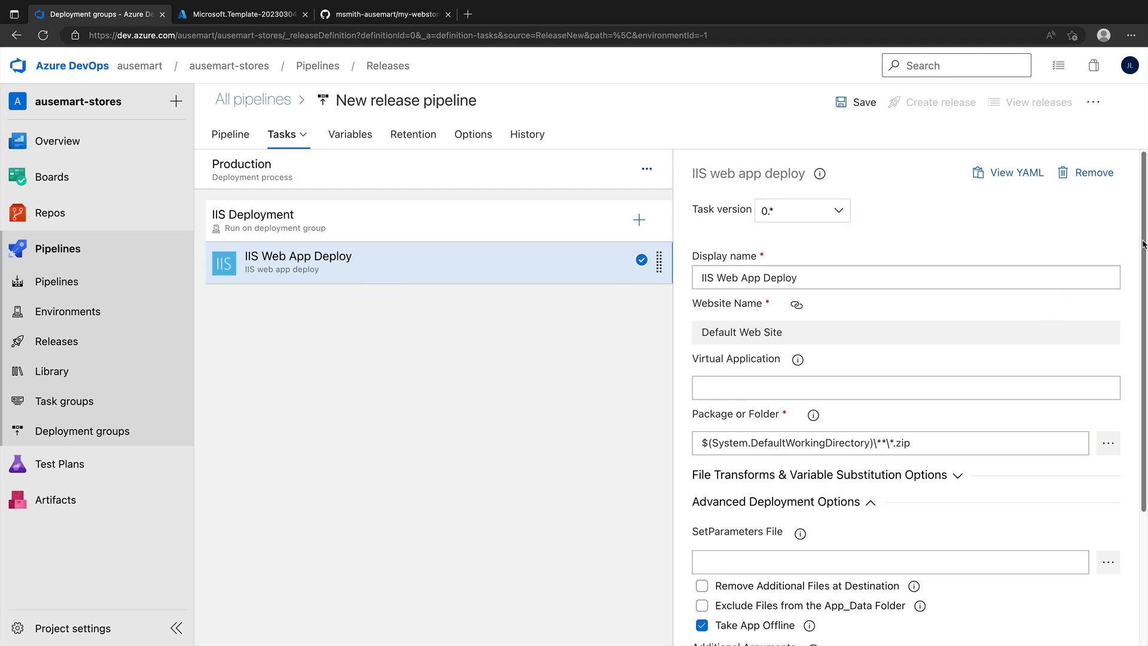
mouse_move(1143, 245)
mouse_down()
mouse_move(1140, 381)
mouse_move(1128, 396)
mouse_move(1140, 223)
mouse_up()
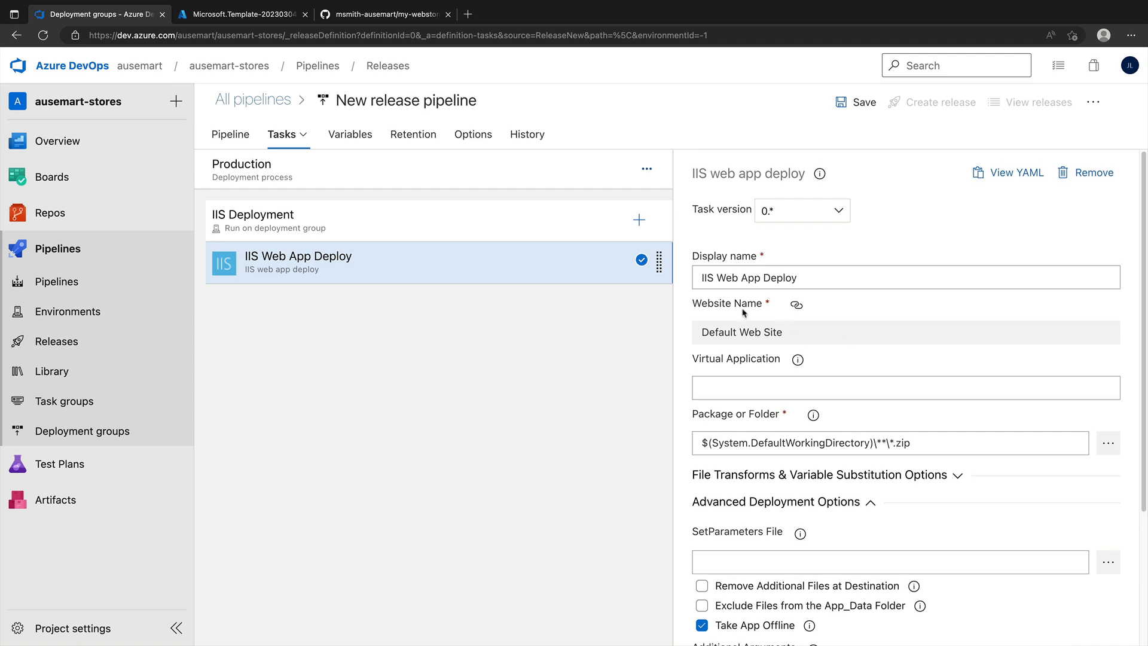
Rename the release pipeline as Production Release and save it in the root folder with a short comment
click(233, 138)
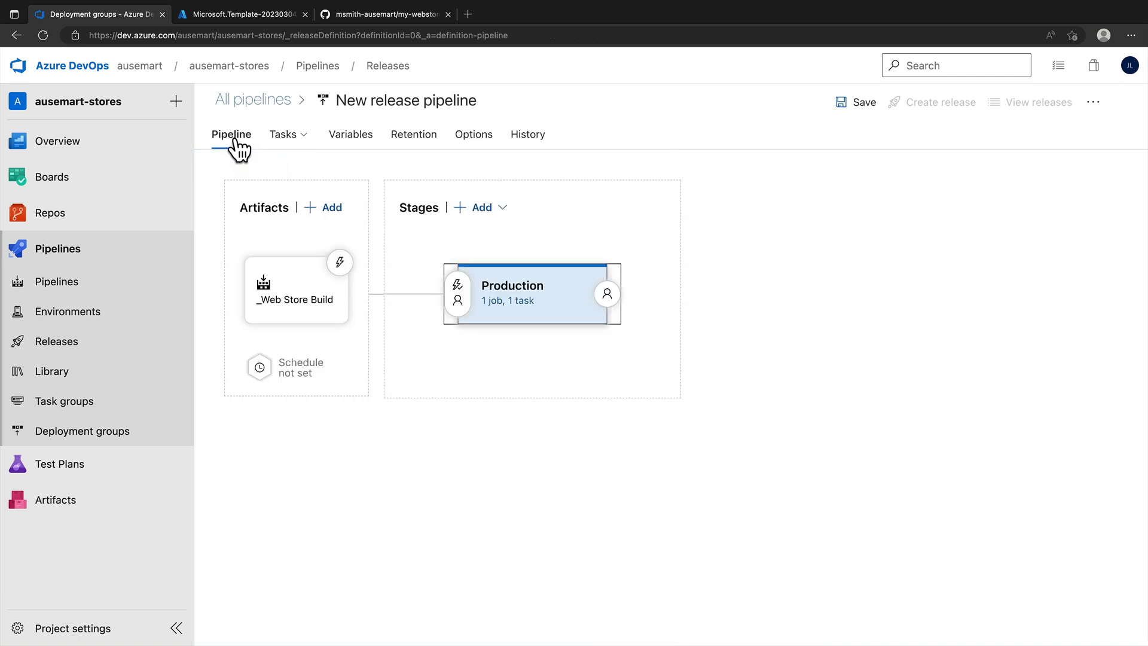
click(416, 101)
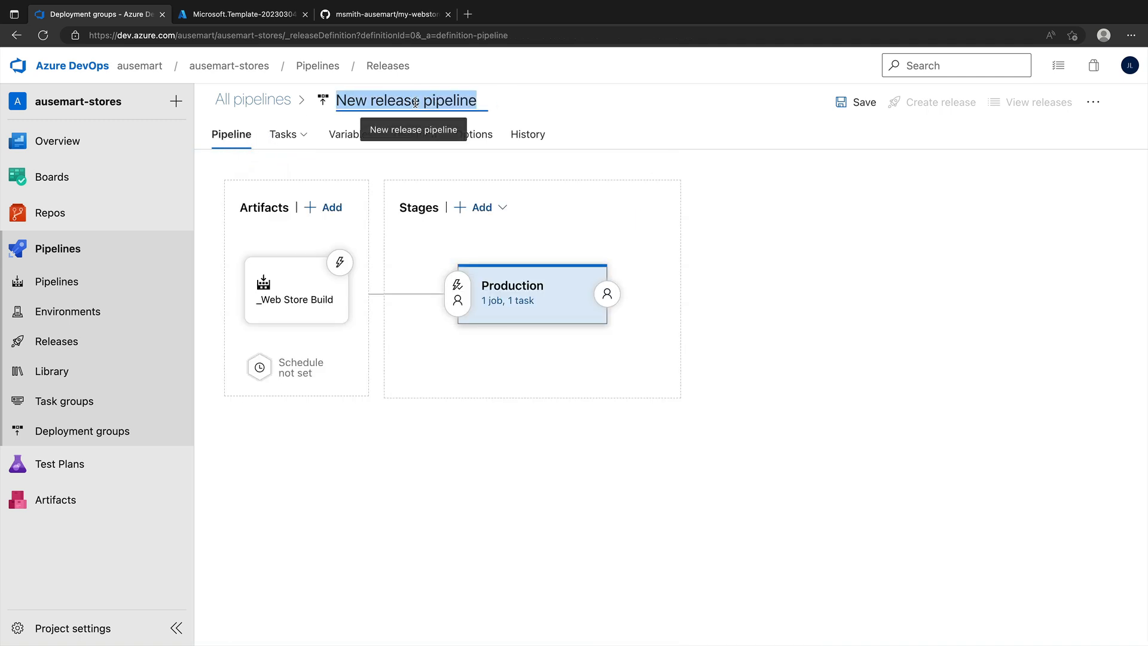
text(Production Release)
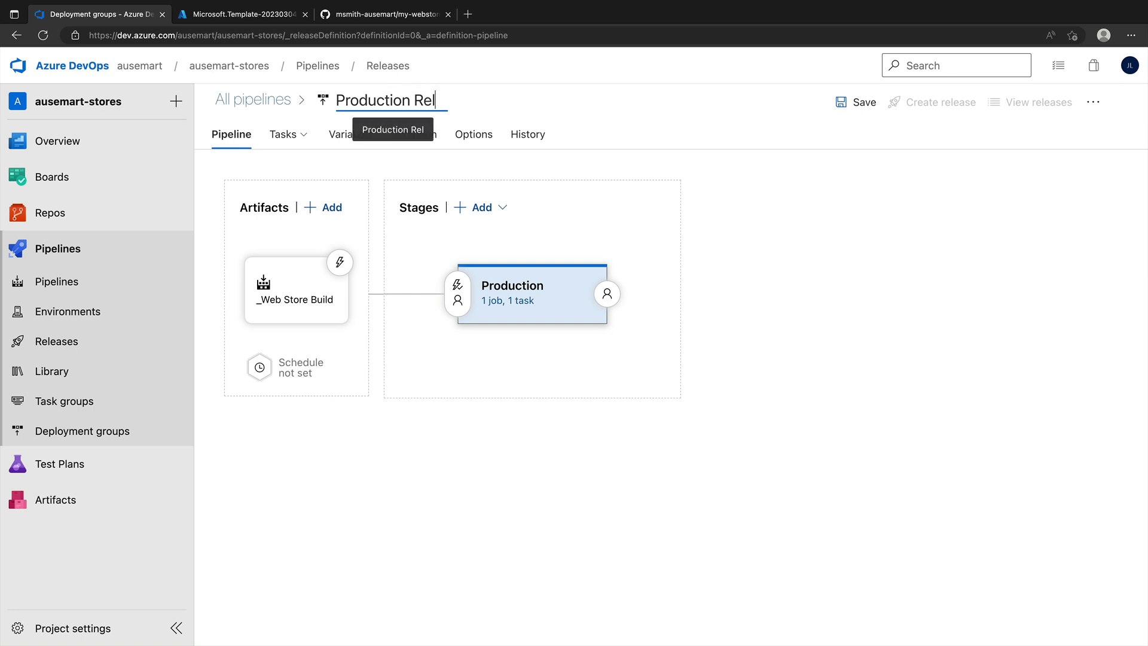
click(843, 107)
click(544, 392)
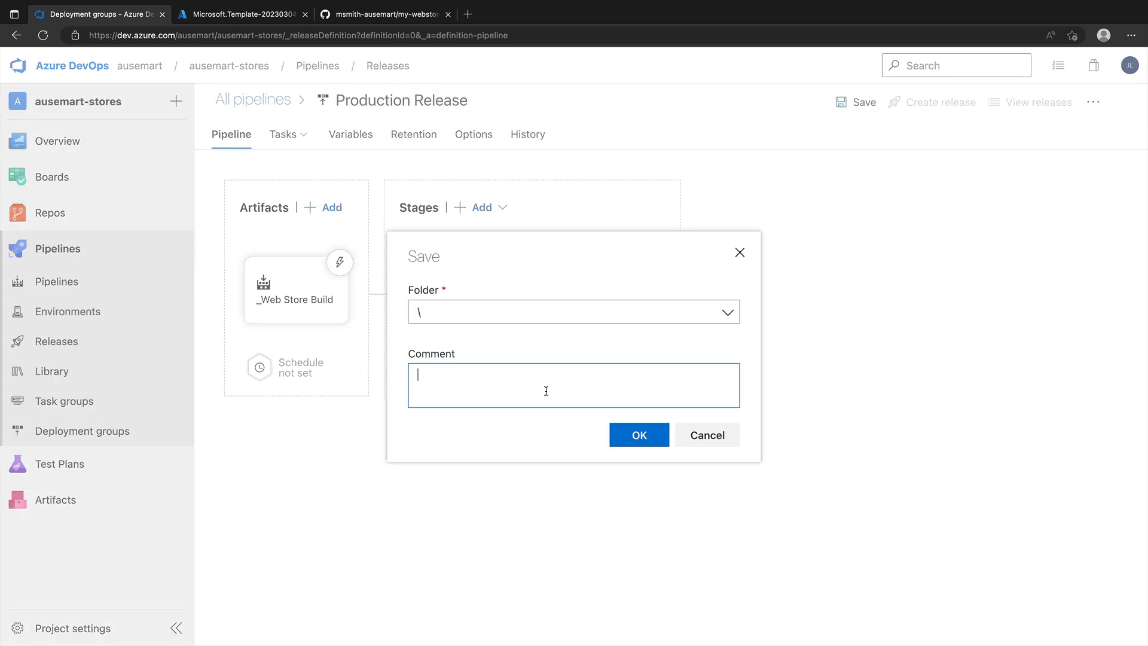
text(initi)
click(625, 441)
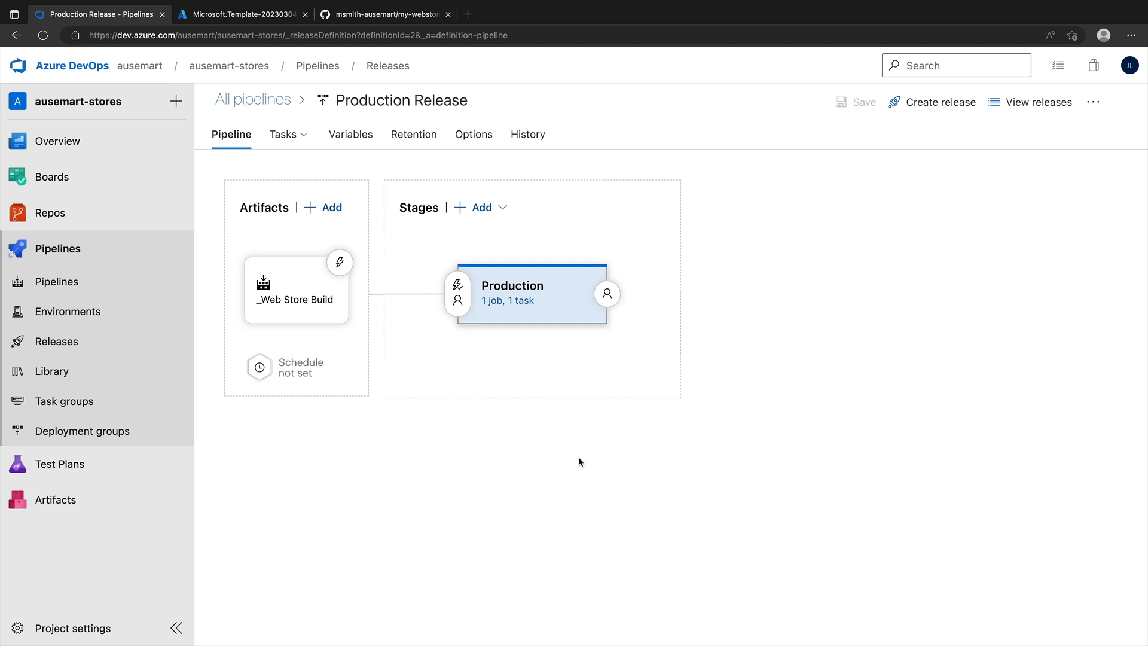
Check the Web Store Build artifact's continuous deployment trigger, and manually create a release of the pipeline and open it
click(340, 264)
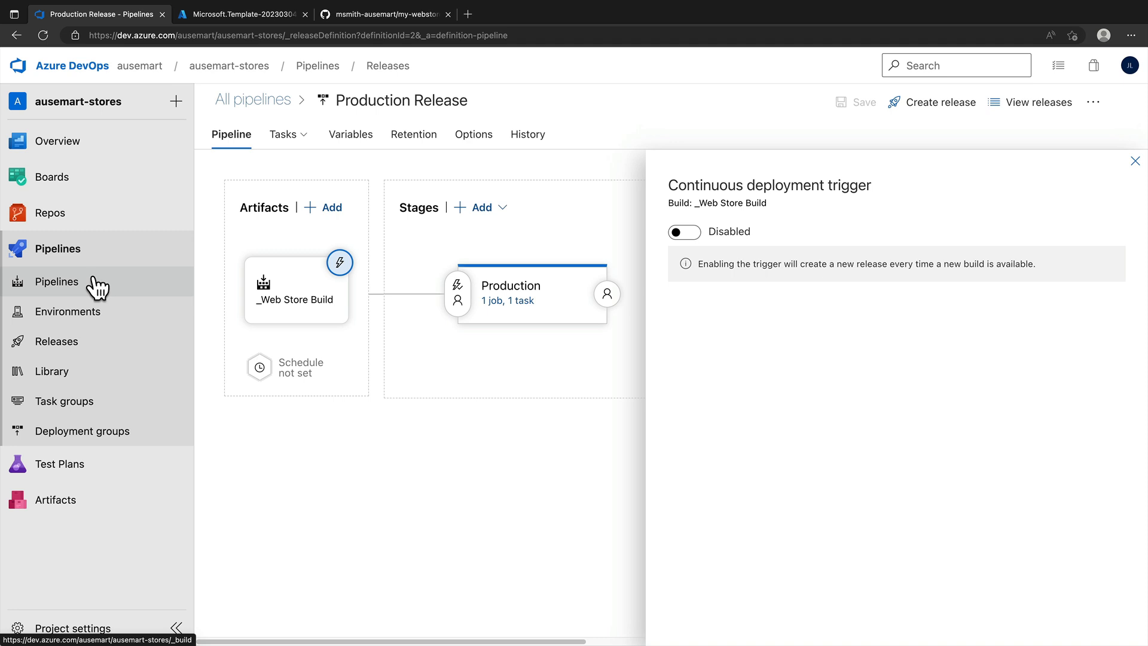
click(1134, 163)
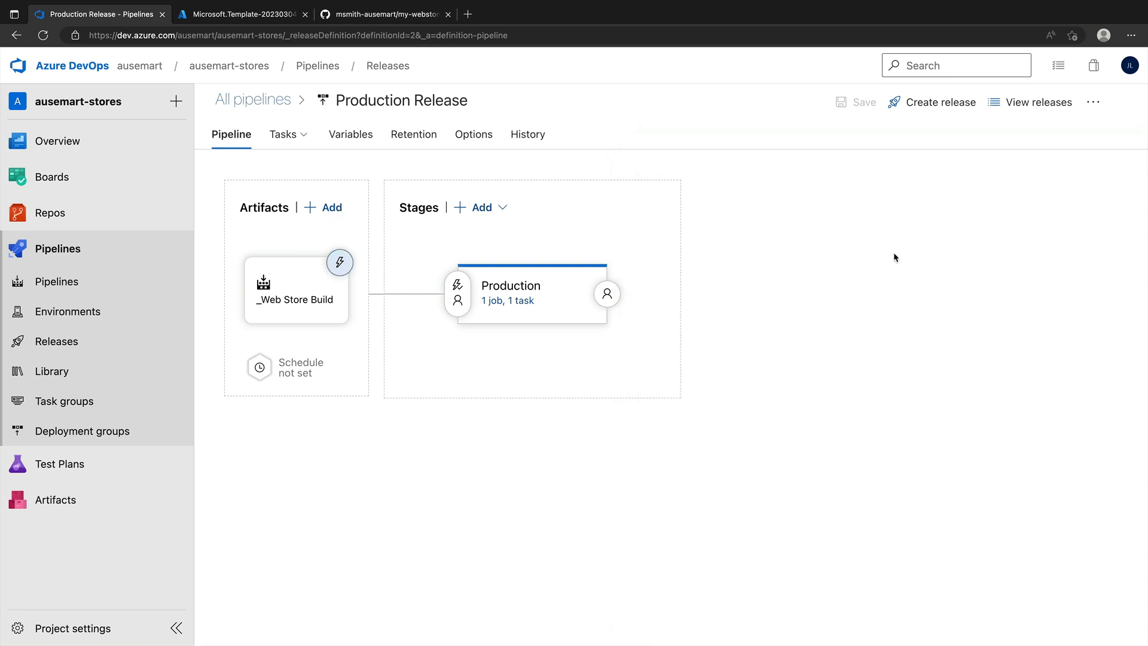
click(931, 107)
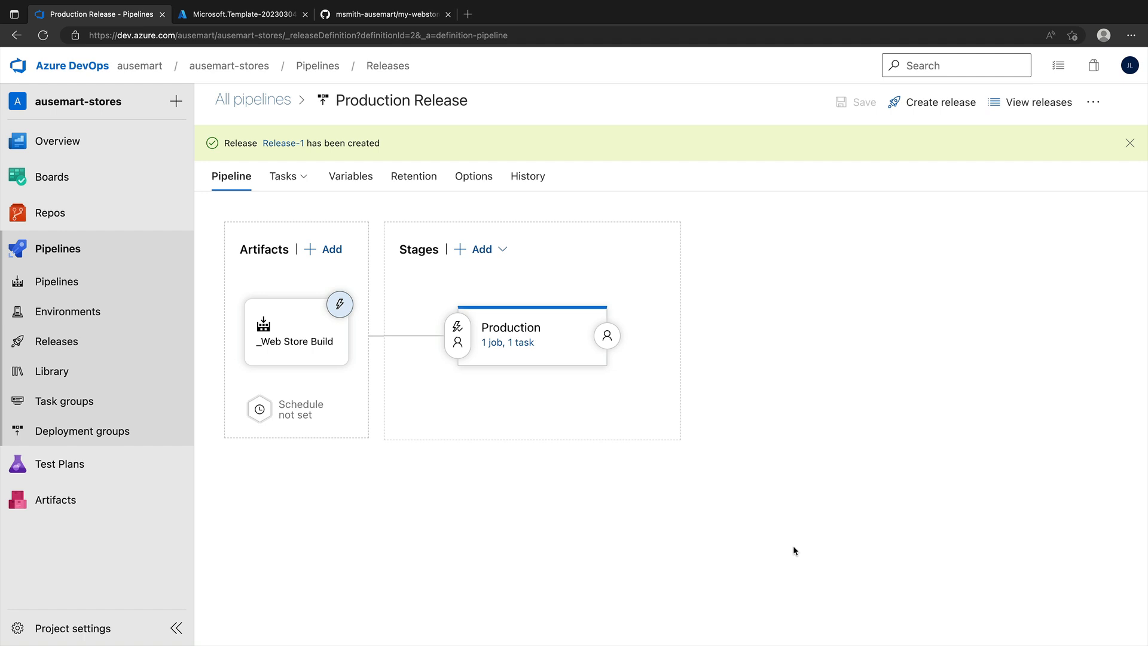
click(295, 144)
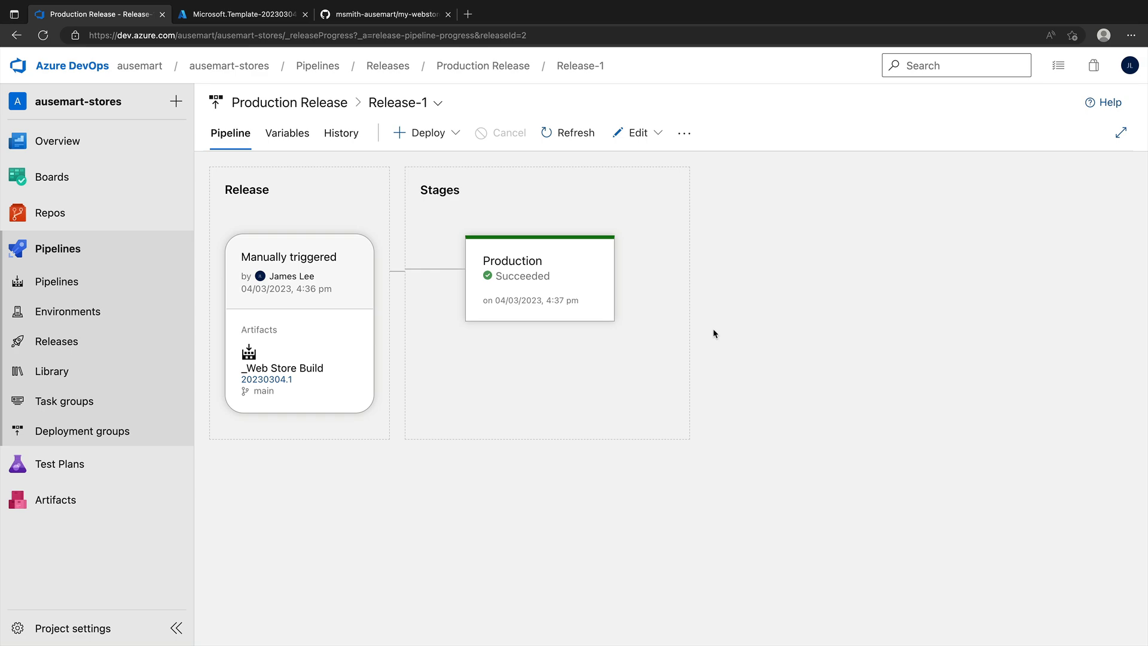
Switch to the Azure portal and copy the public IP address of web1-vm in the webvms-rg resource group
click(233, 15)
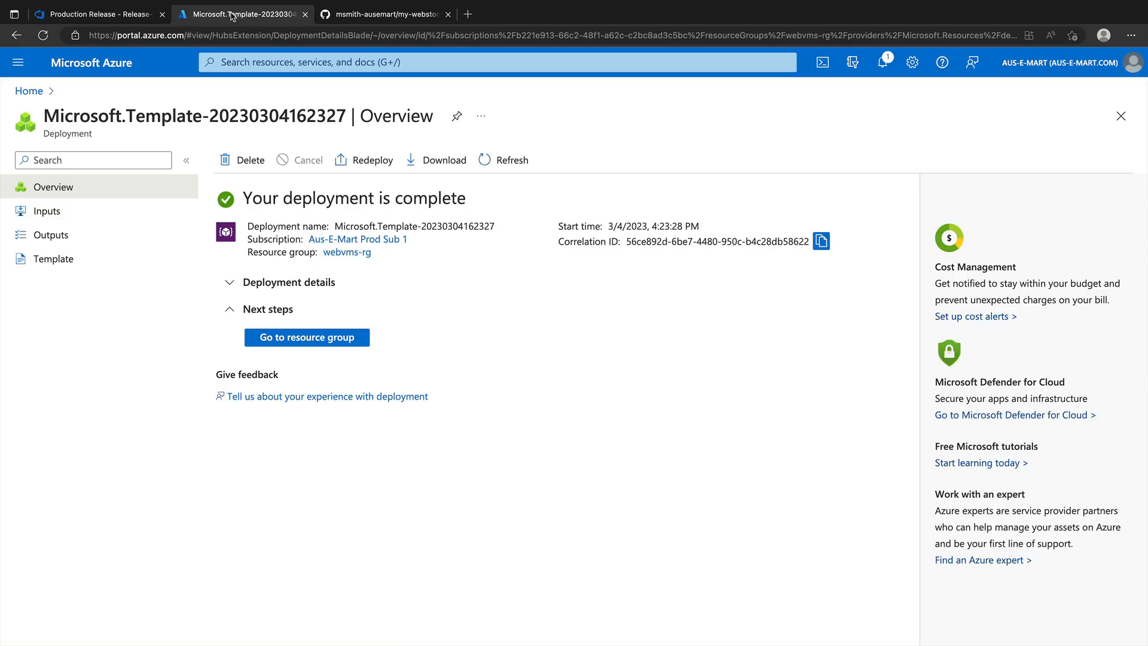
click(333, 347)
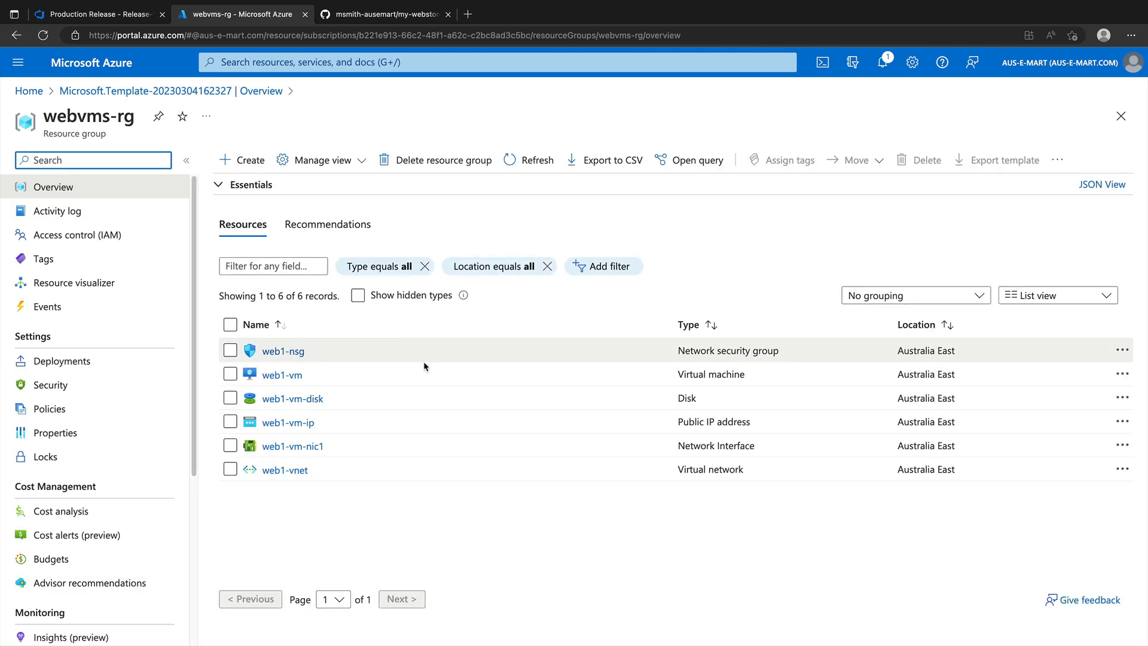
click(294, 377)
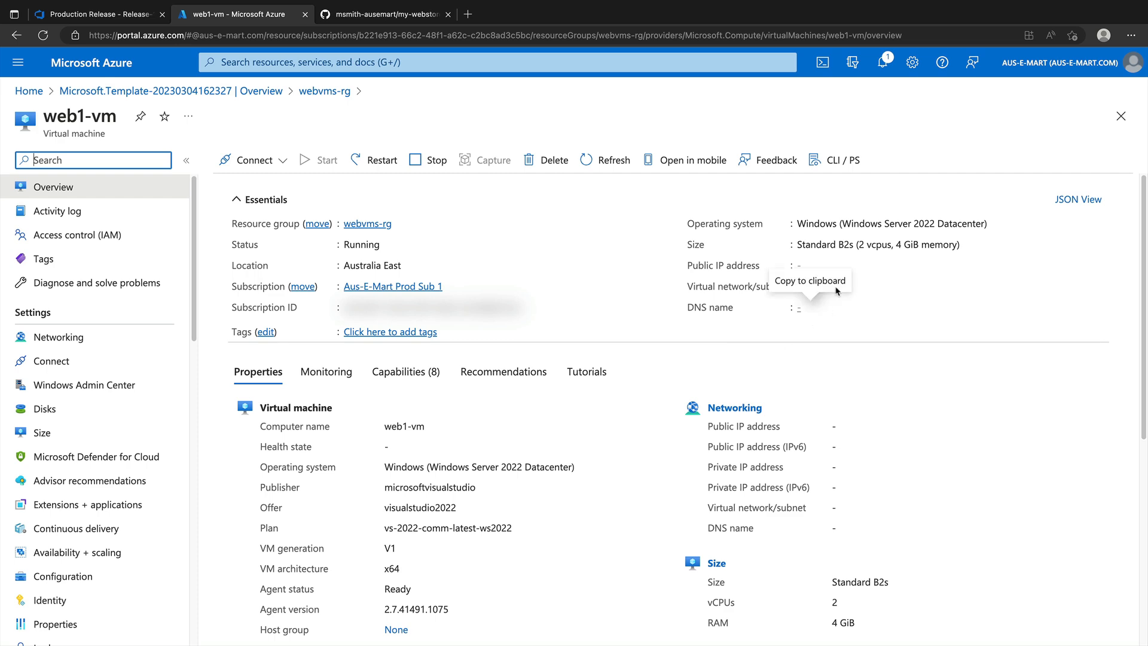
click(868, 265)
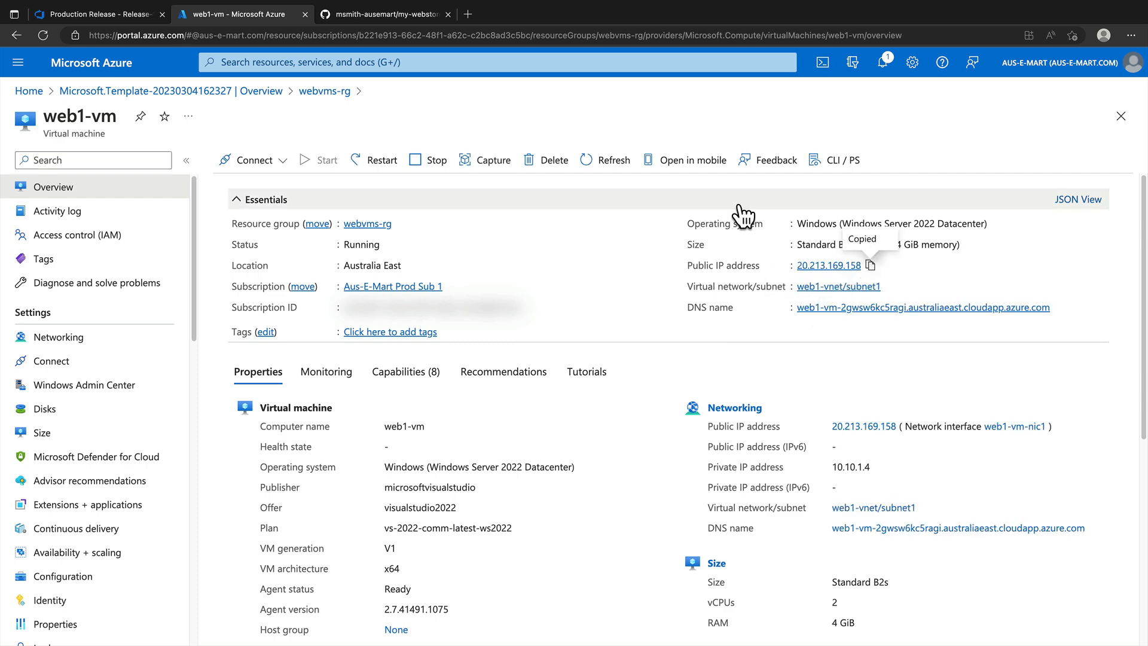
Open the web store at the copied IP address in a new browser tab and highlight the version in the welcome heading
click(468, 14)
key(ctrl+v)
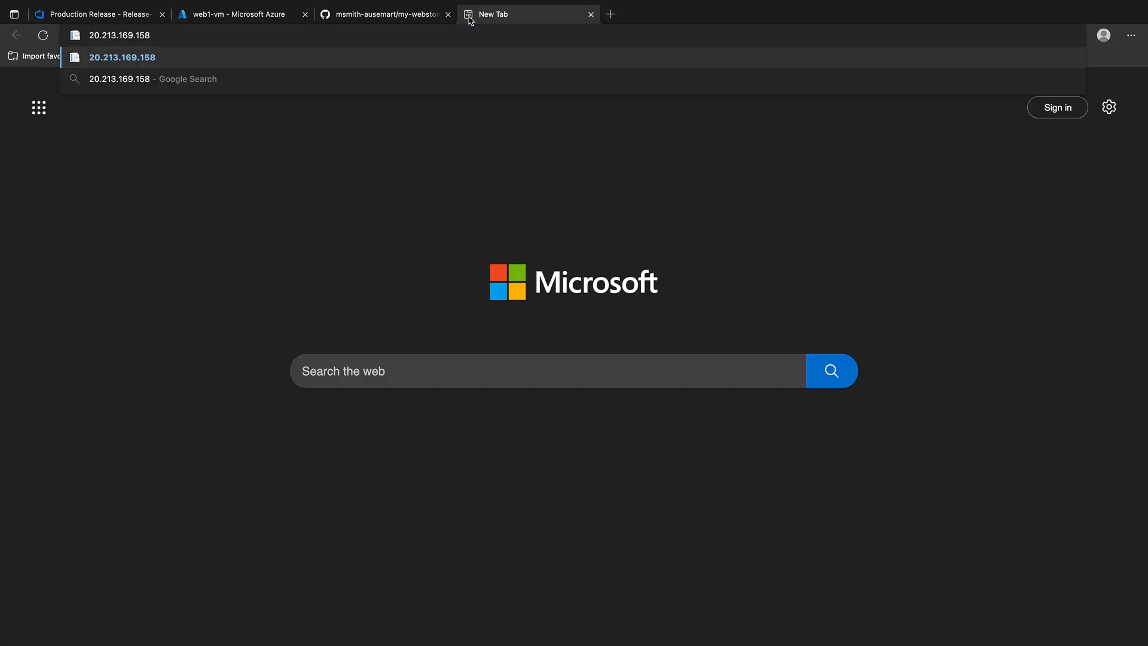
key(Return)
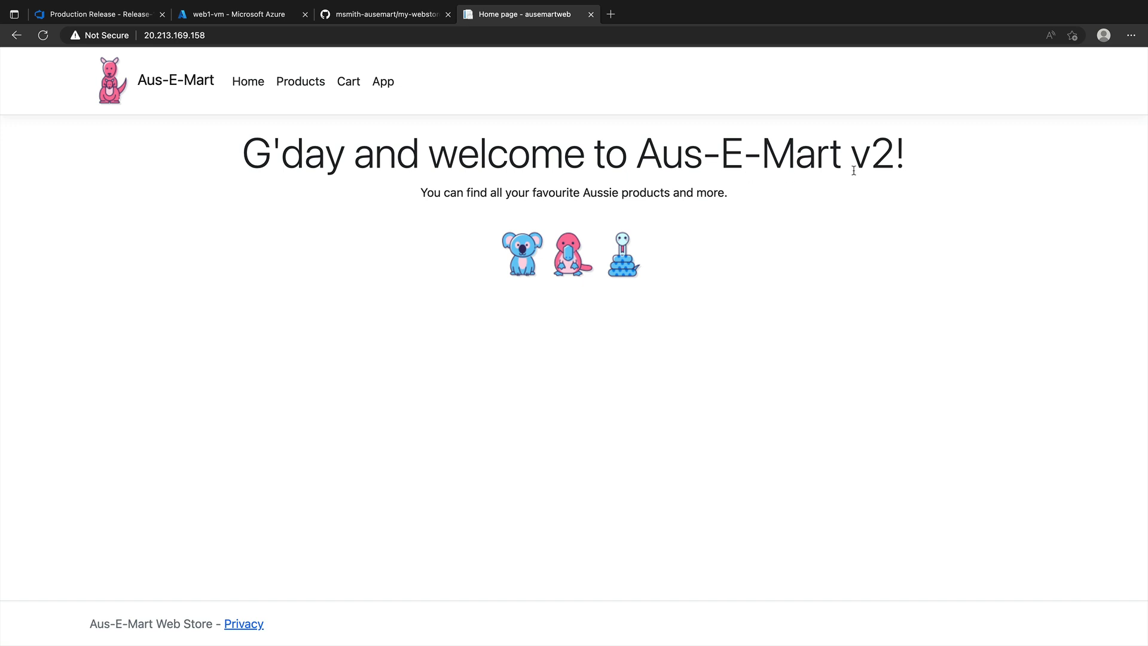
drag(852, 158, 889, 159)
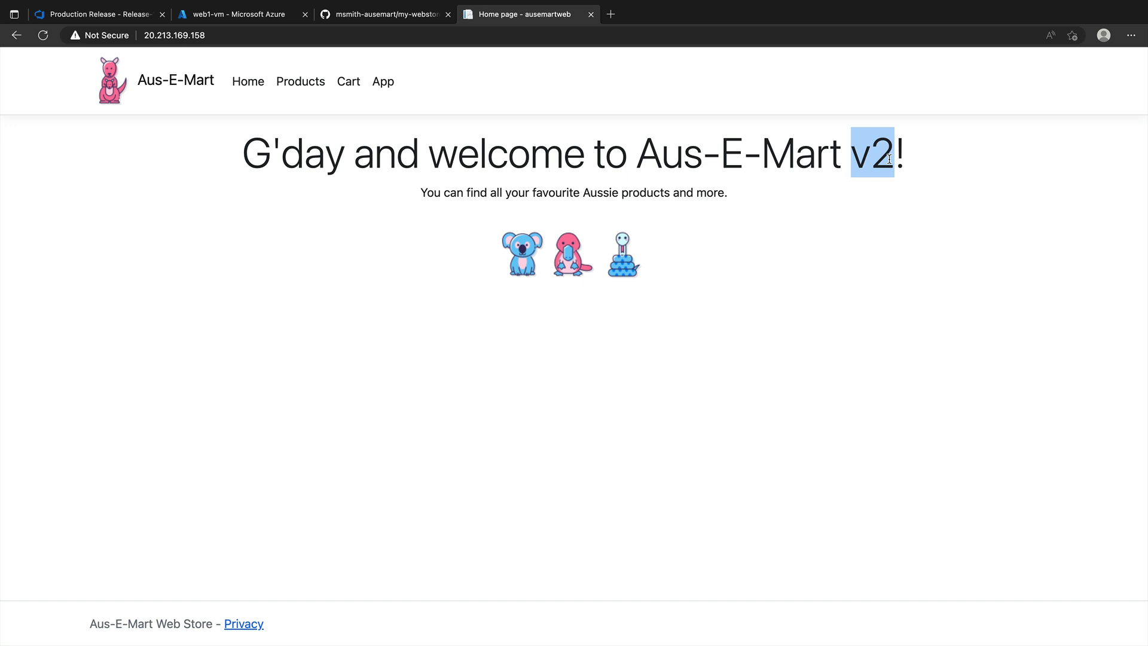